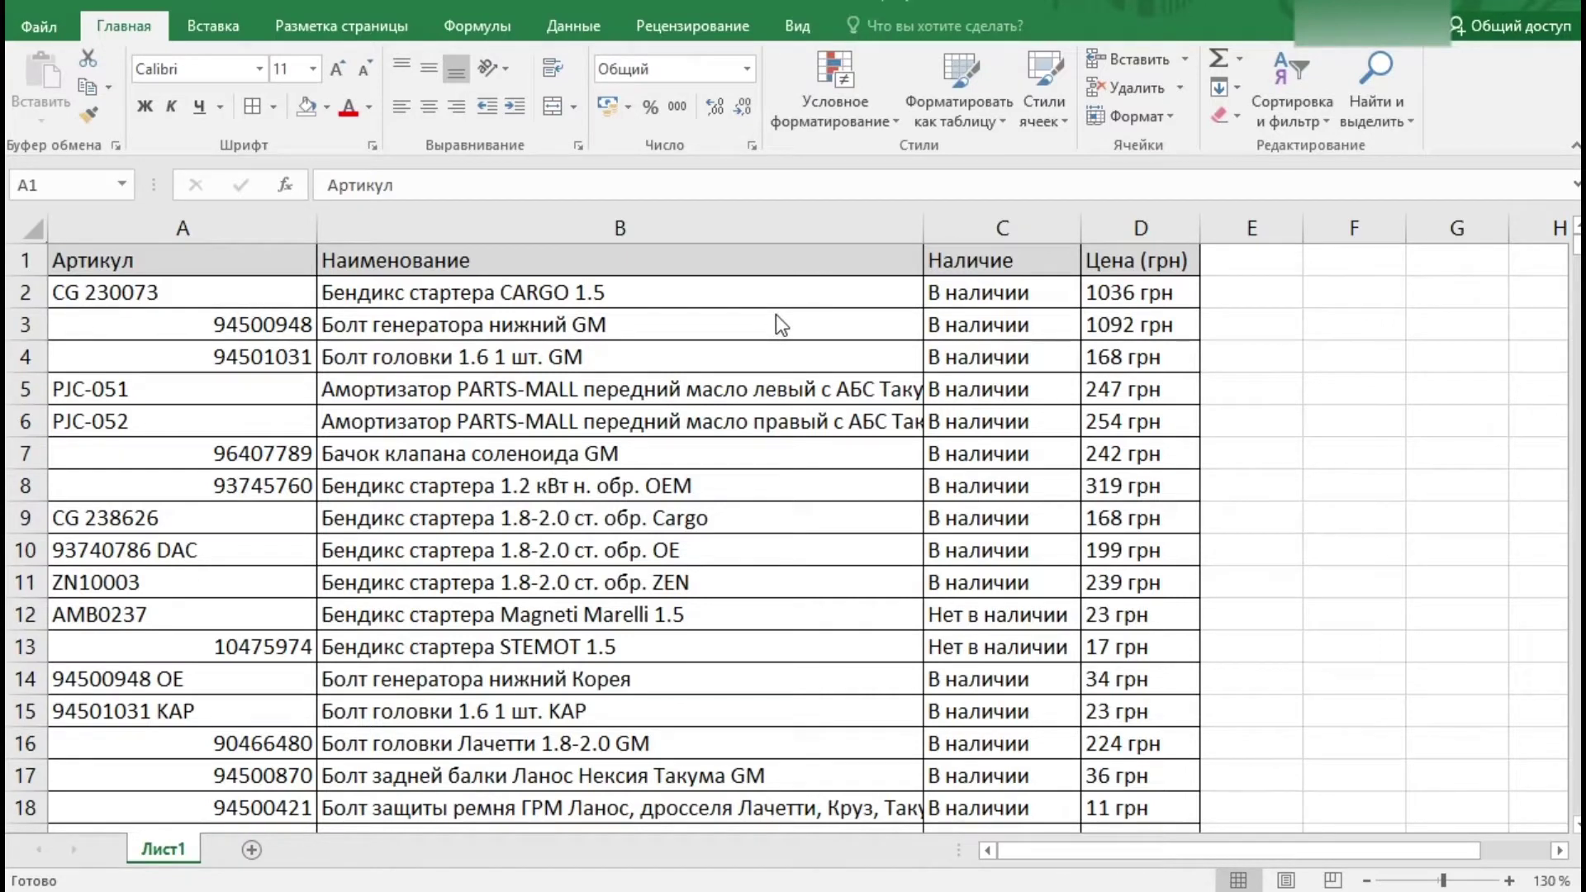
Step: Select cell A1 in the auto-part price list and show the Данные (Data) tab
left_click(261, 261)
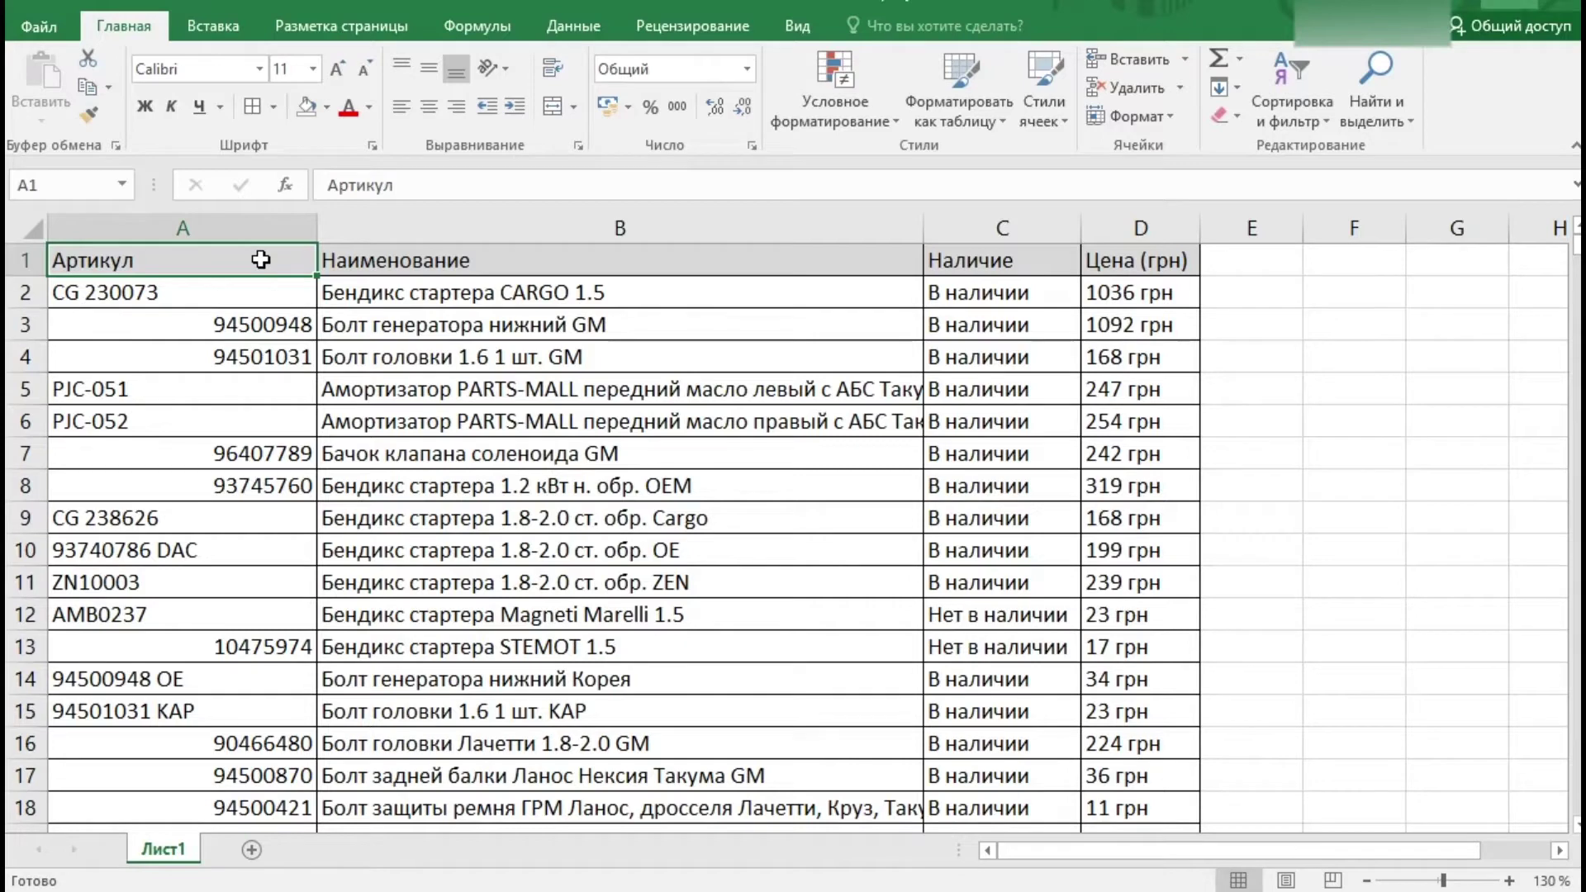
left_click(576, 26)
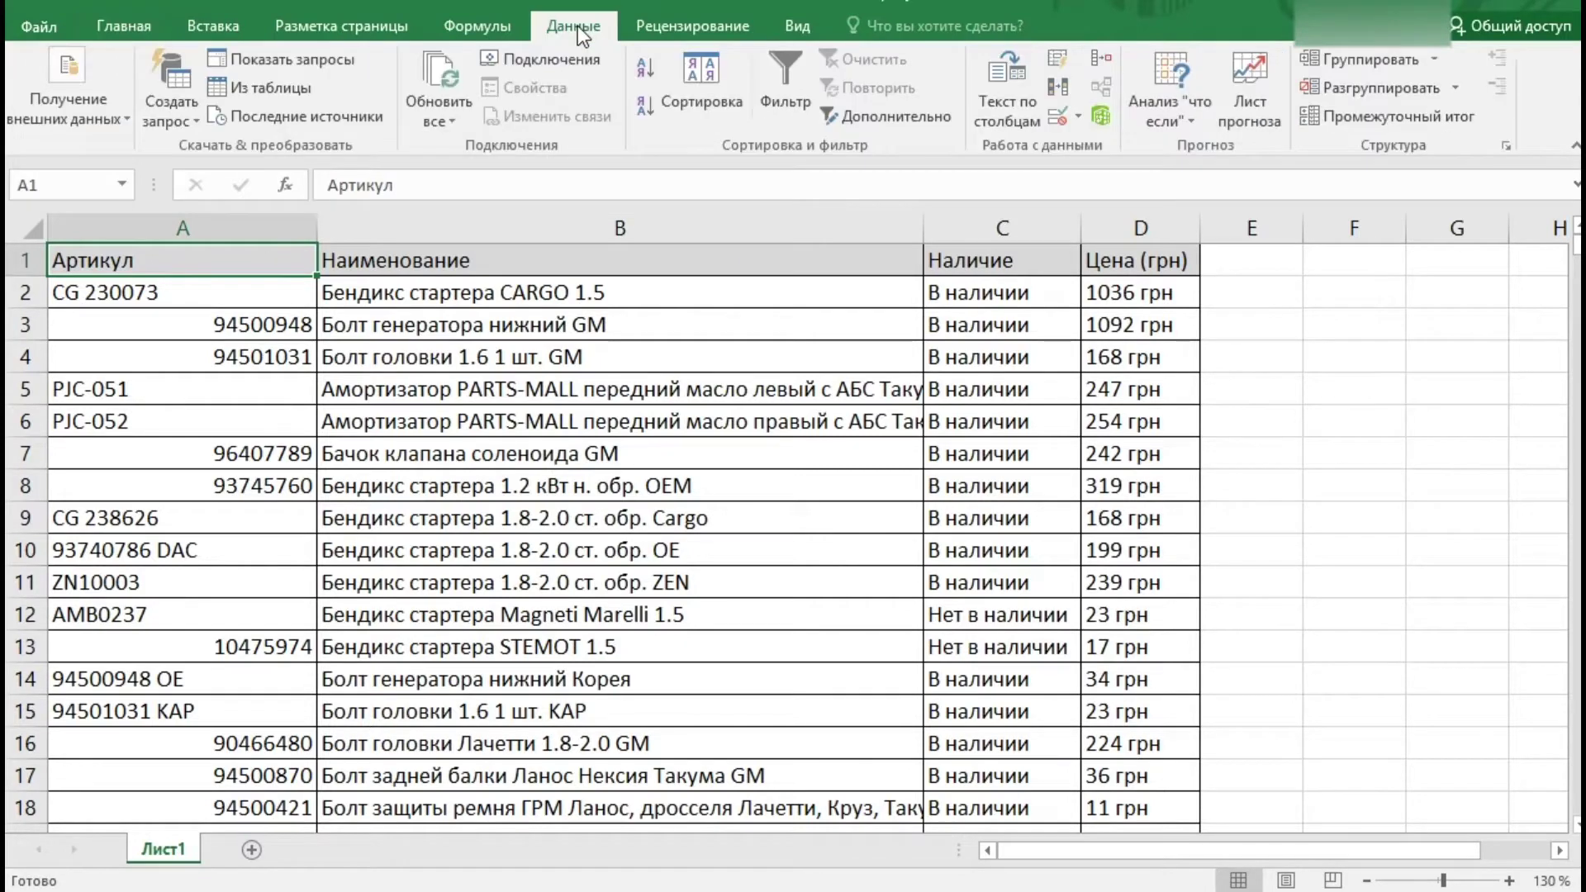
left_click(790, 91)
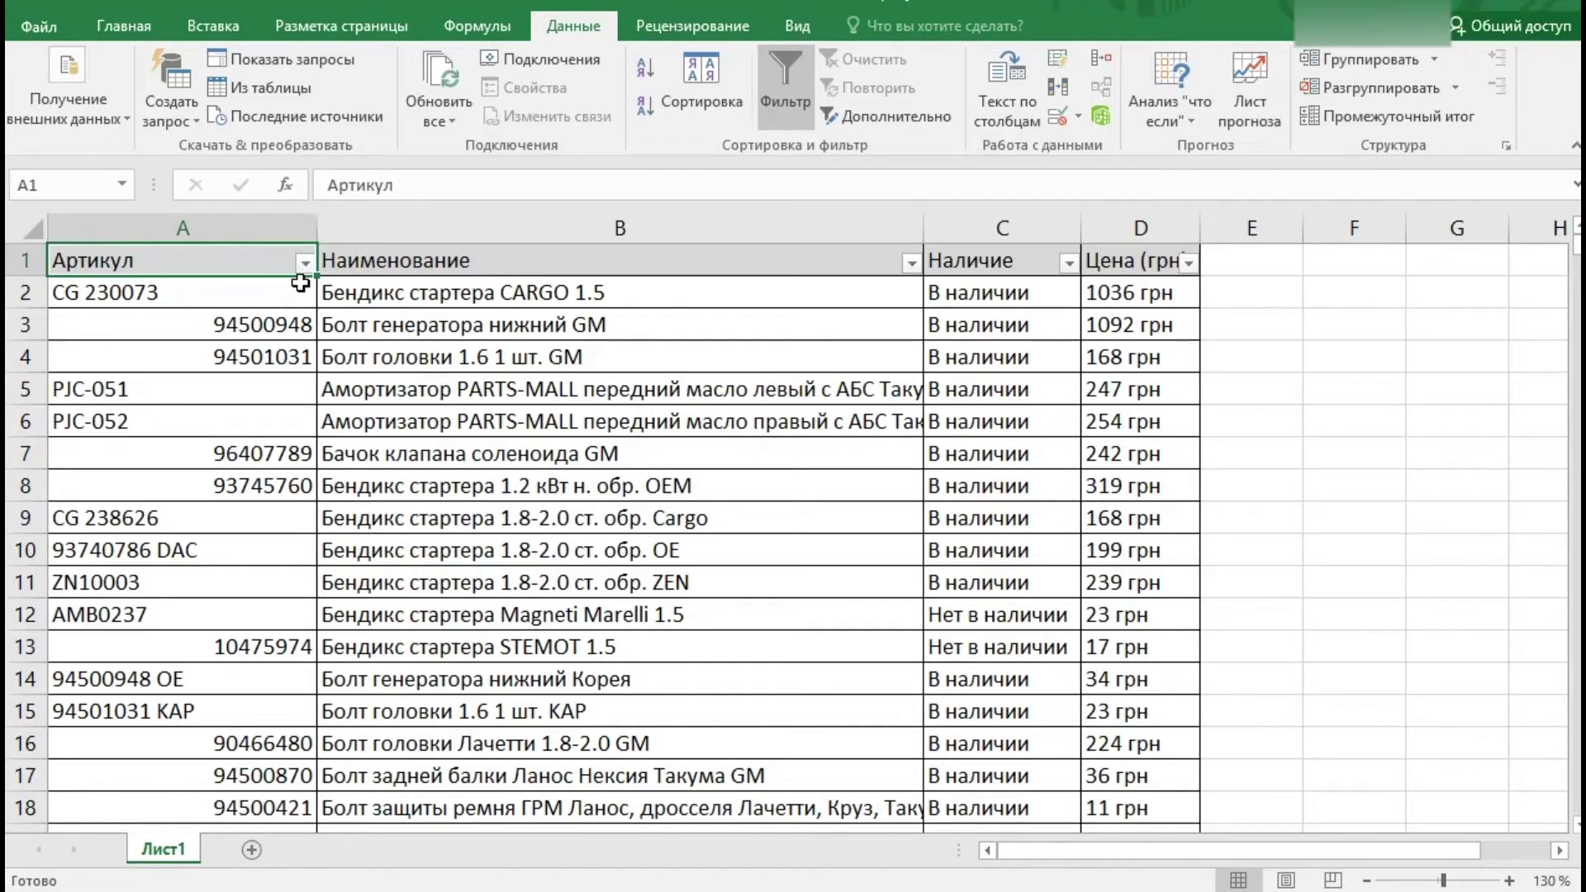
left_click(788, 94)
left_click(1161, 216)
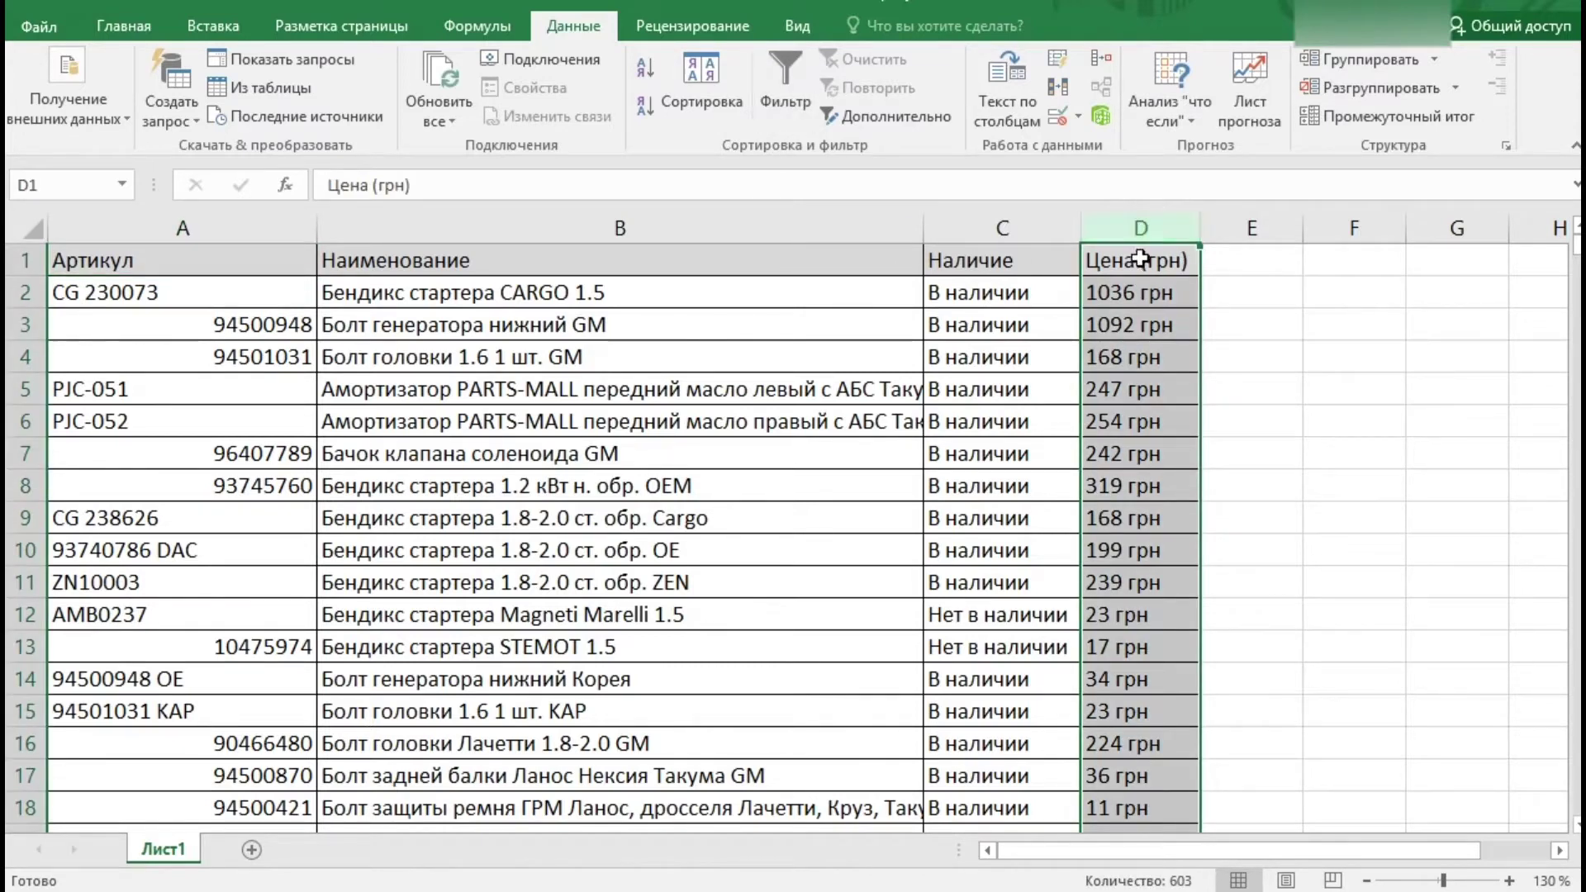
Step: Insert an empty column D, moving the Цена (грн) prices to column E
right_click(1139, 236)
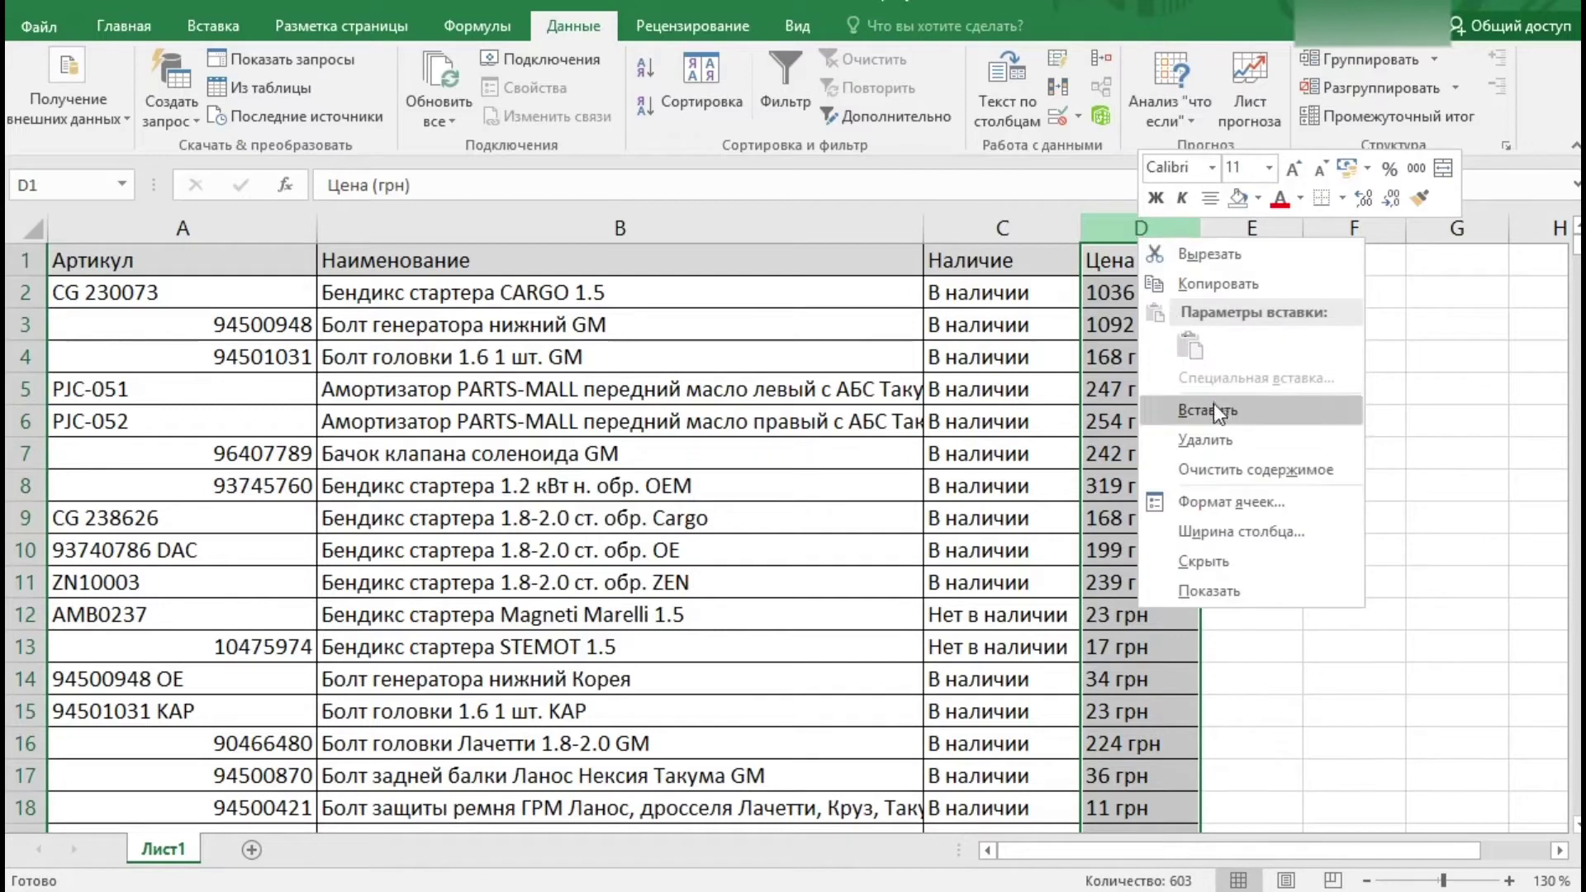
left_click(1213, 405)
left_click(871, 314)
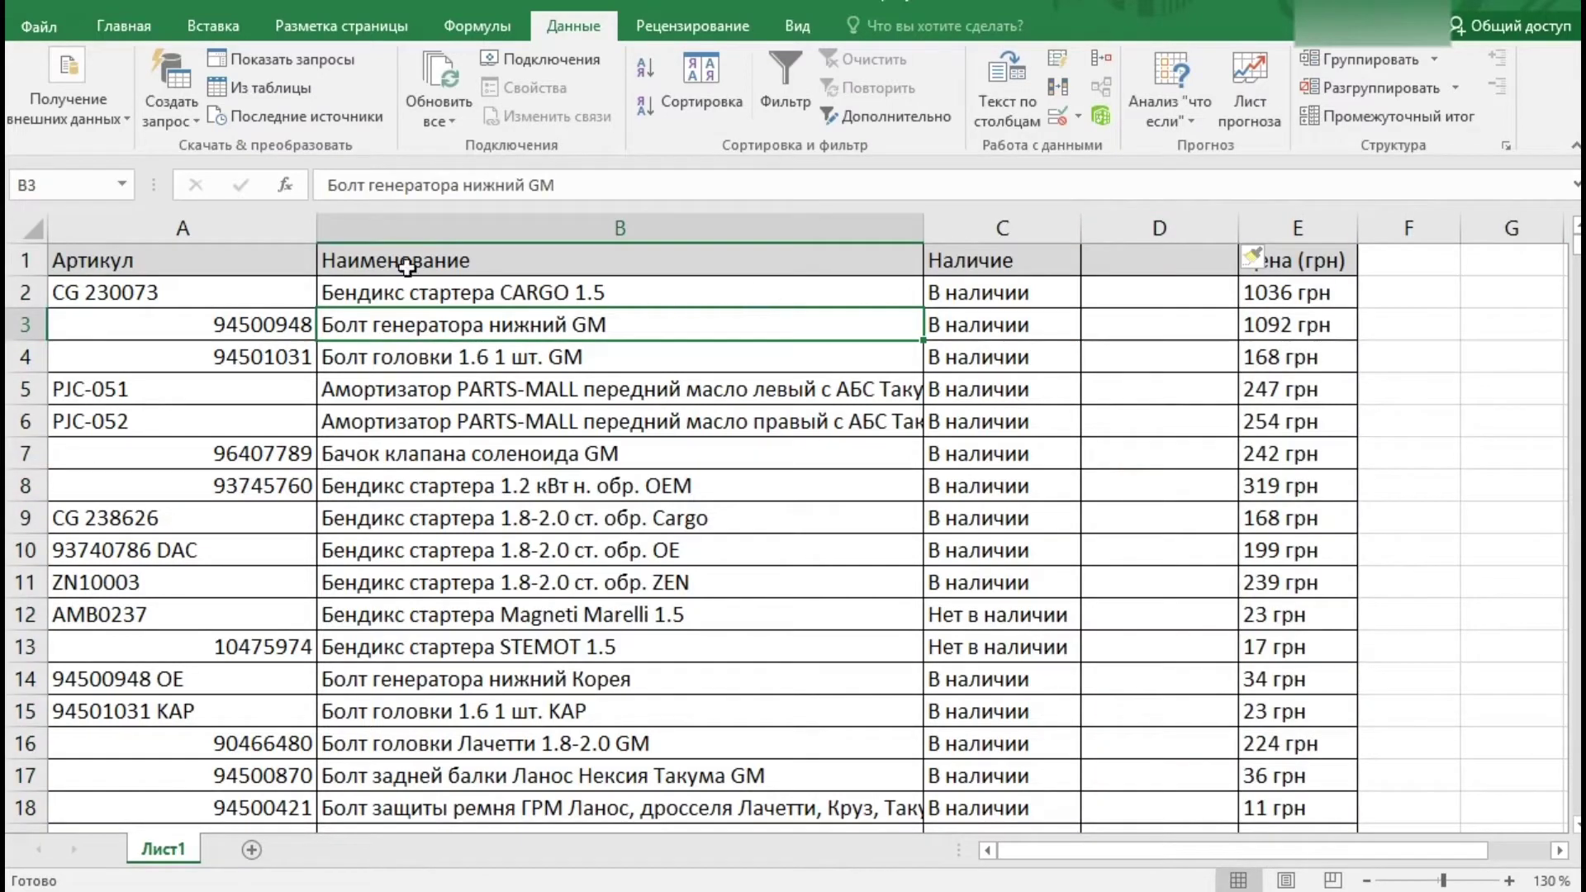
Step: Turn AutoFilter back on from A1, with dropdowns on Артикул, Наименование and Наличие only
left_click_drag(245, 264, 964, 425)
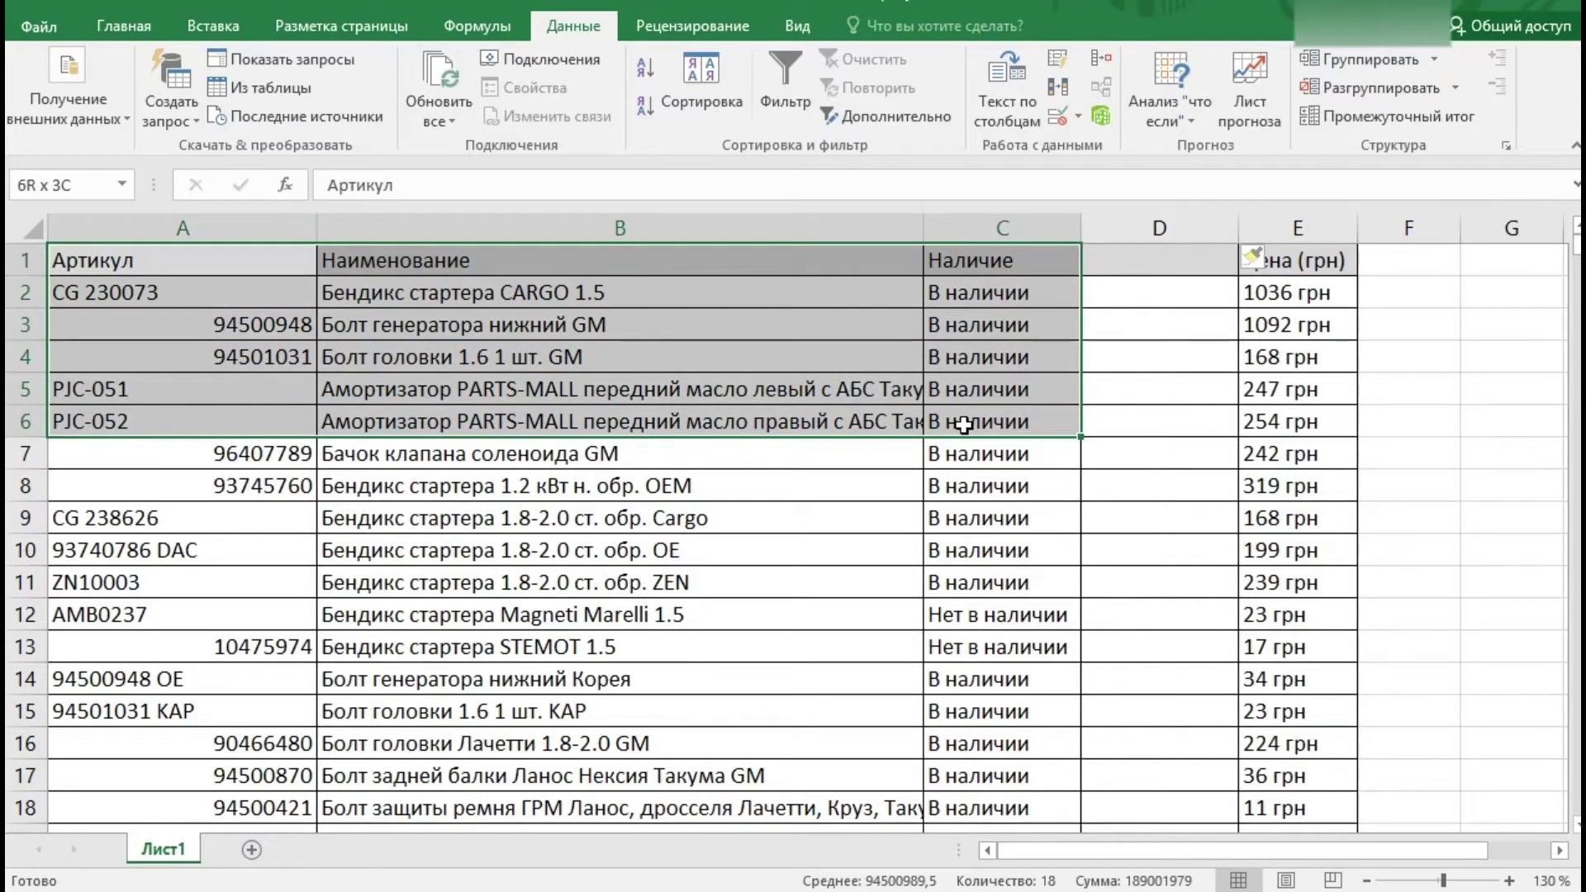
left_click_drag(963, 425, 1024, 582)
left_click_drag(1323, 263, 1317, 486)
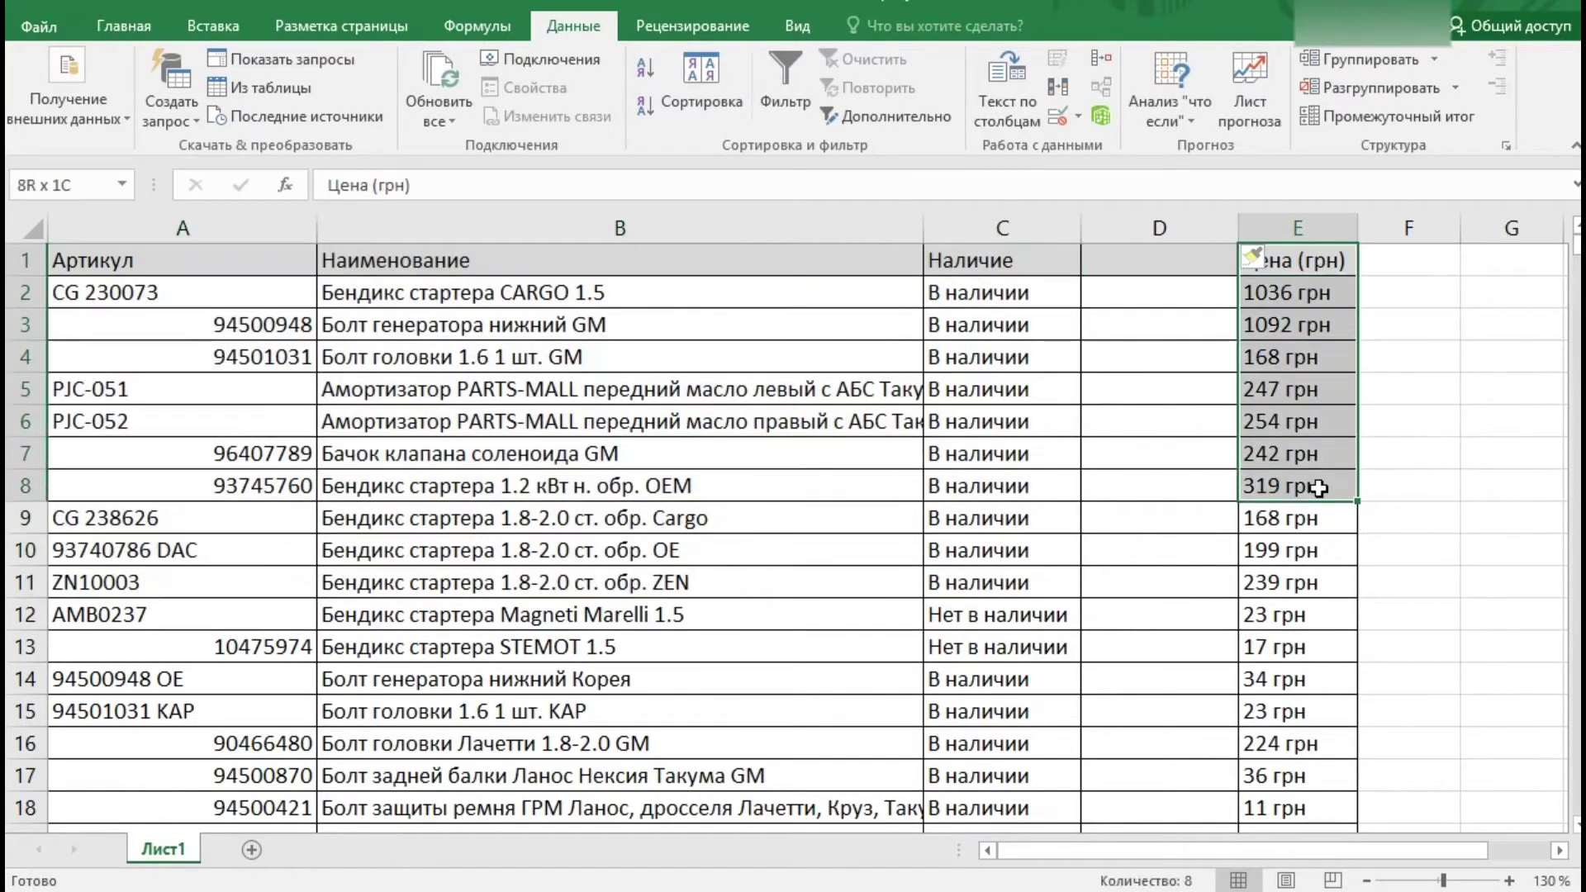
left_click(247, 268)
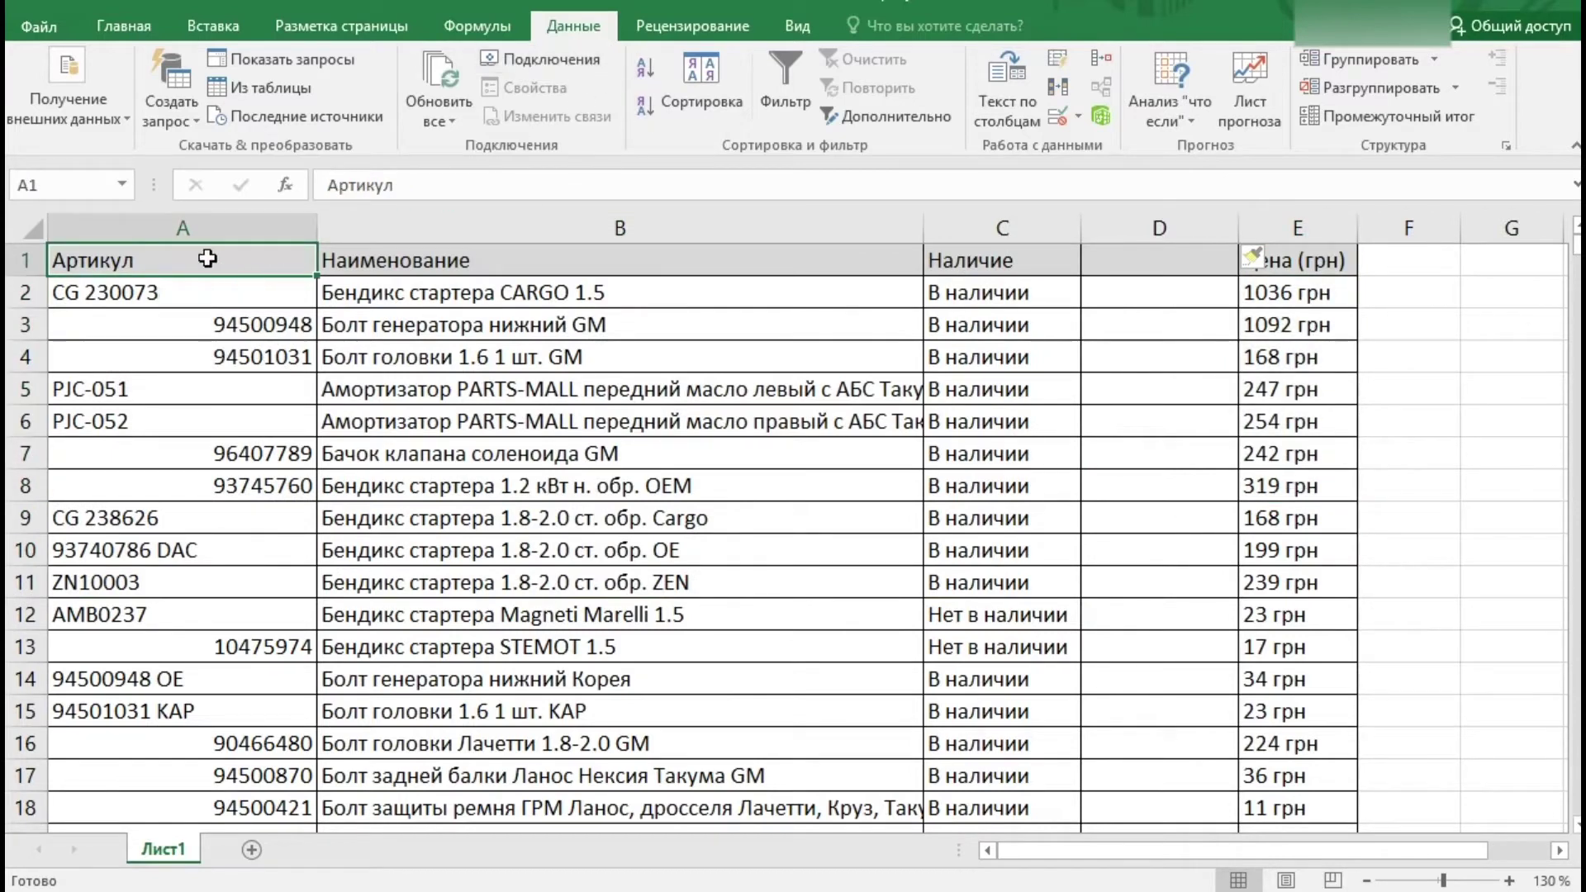
left_click(363, 248)
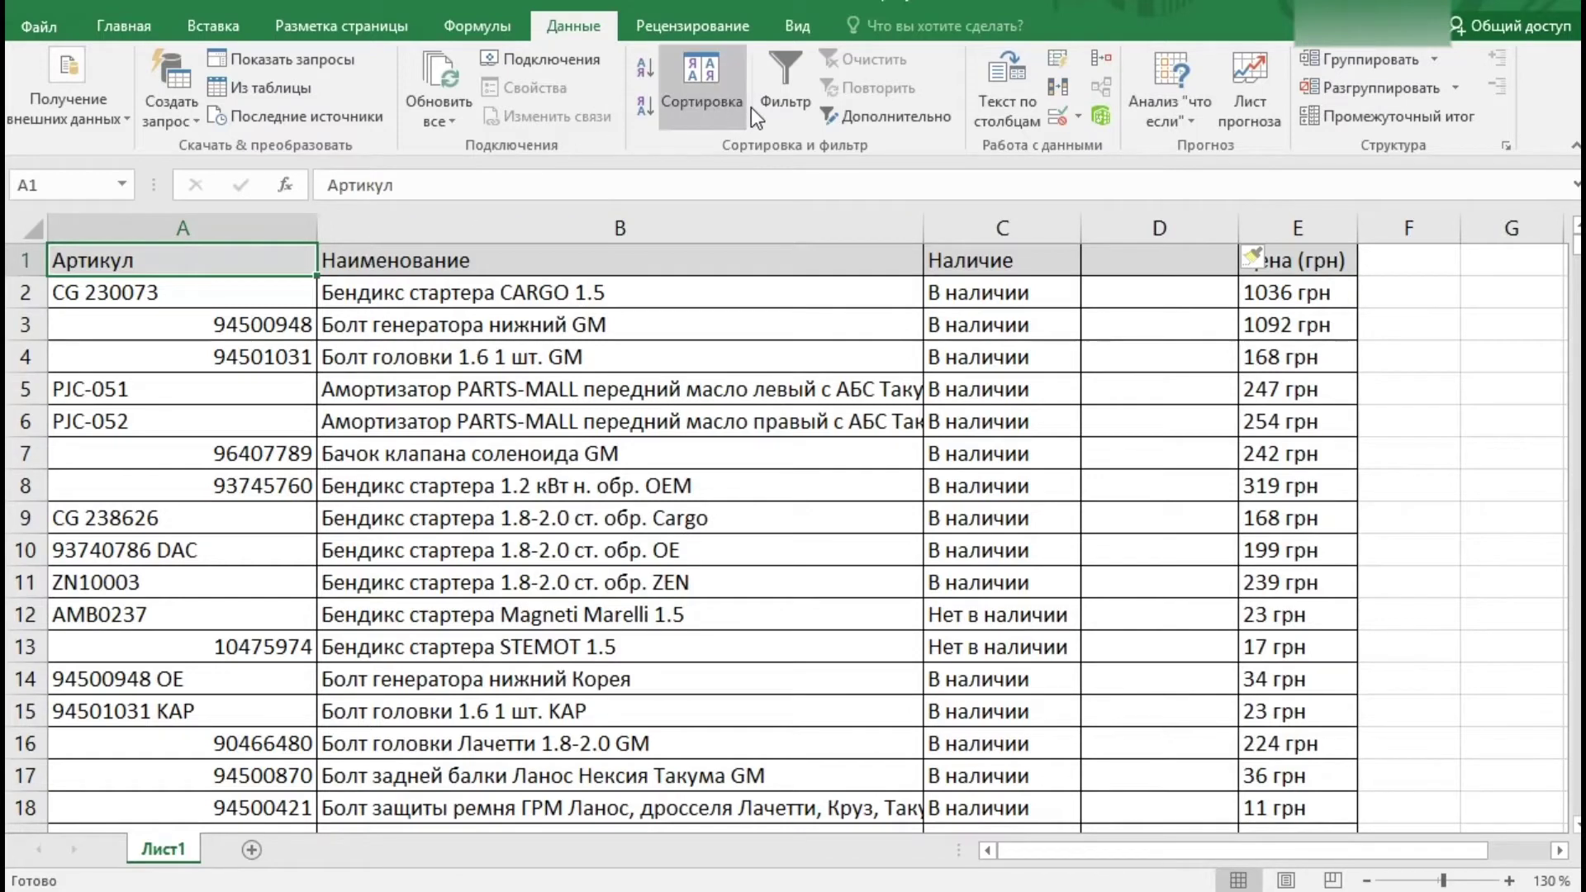
left_click(776, 93)
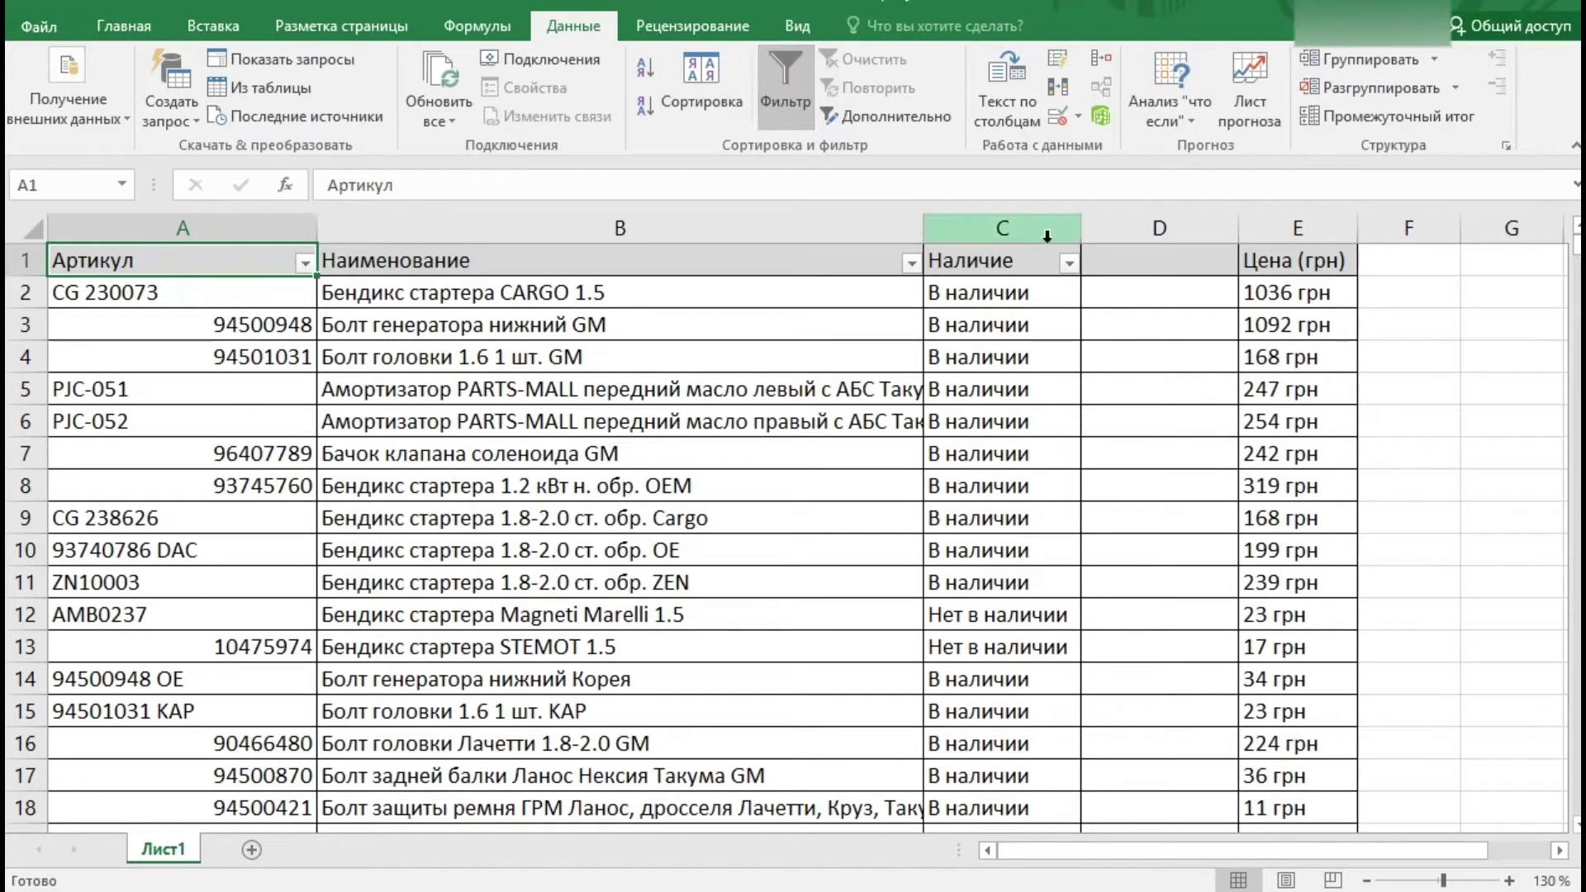
left_click(1282, 258)
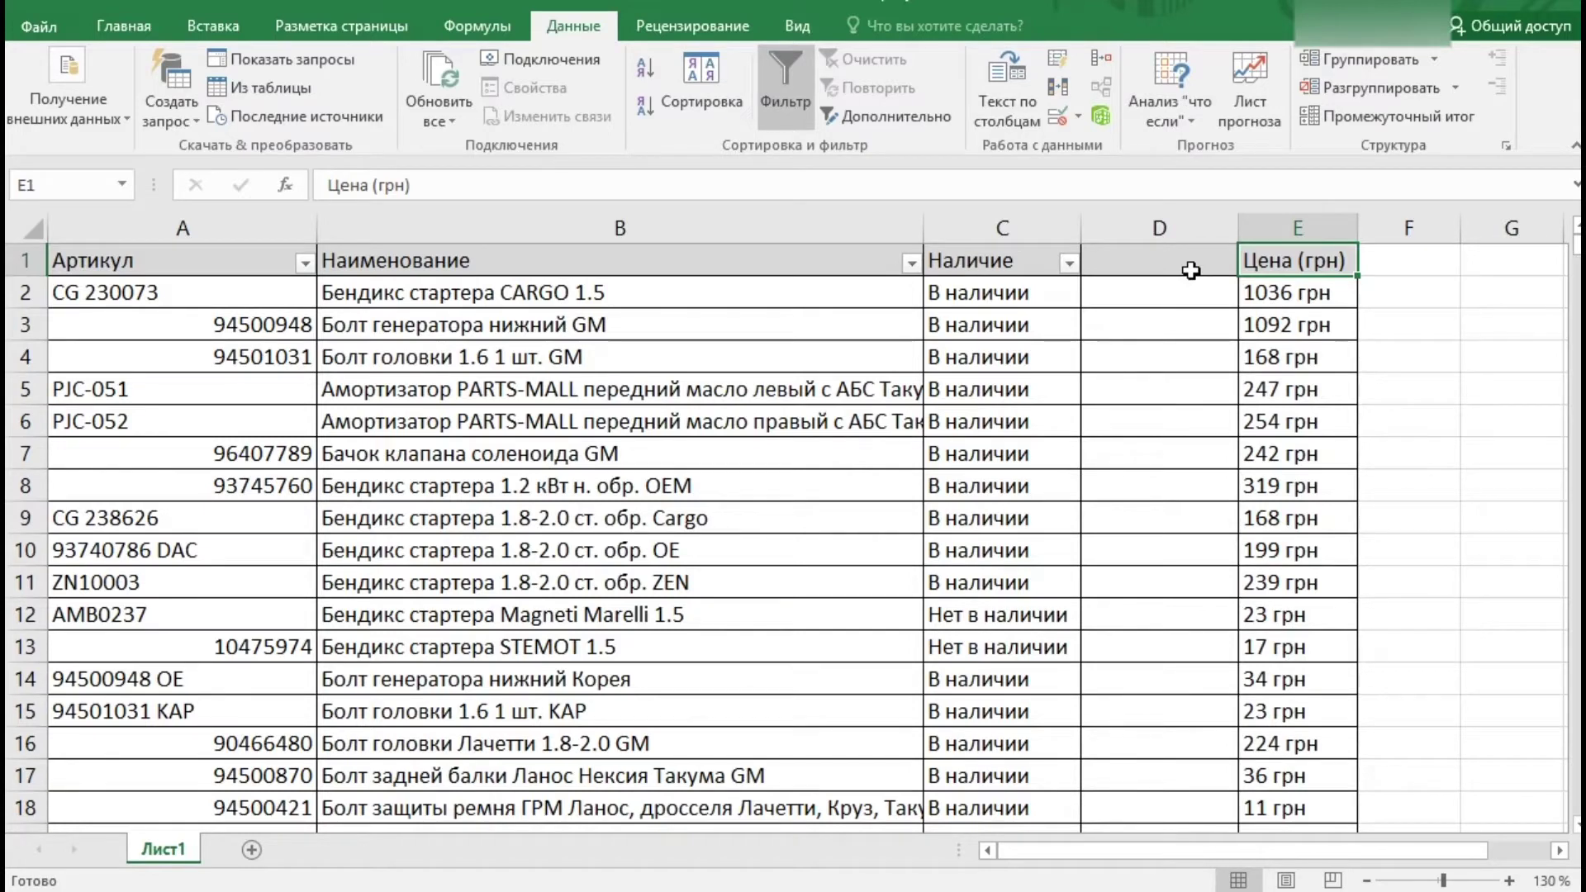
left_click(769, 117)
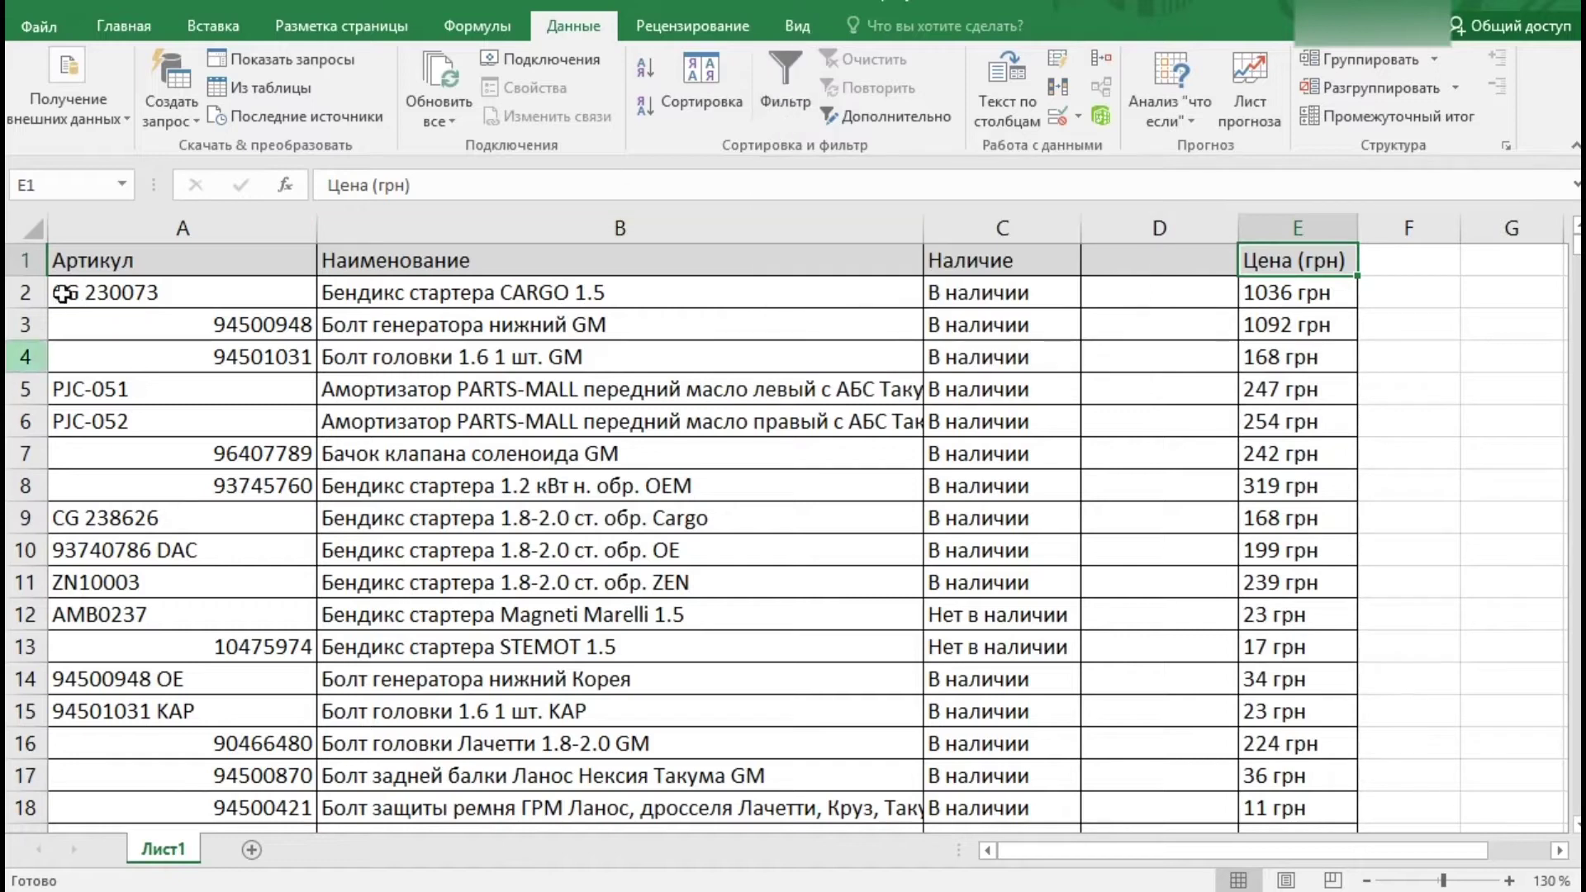
Step: Apply Фильтр to the header row A1:E1
mouse_move(83, 264)
left_mouse_down()
mouse_move(1150, 280)
mouse_move(1243, 260)
left_mouse_up()
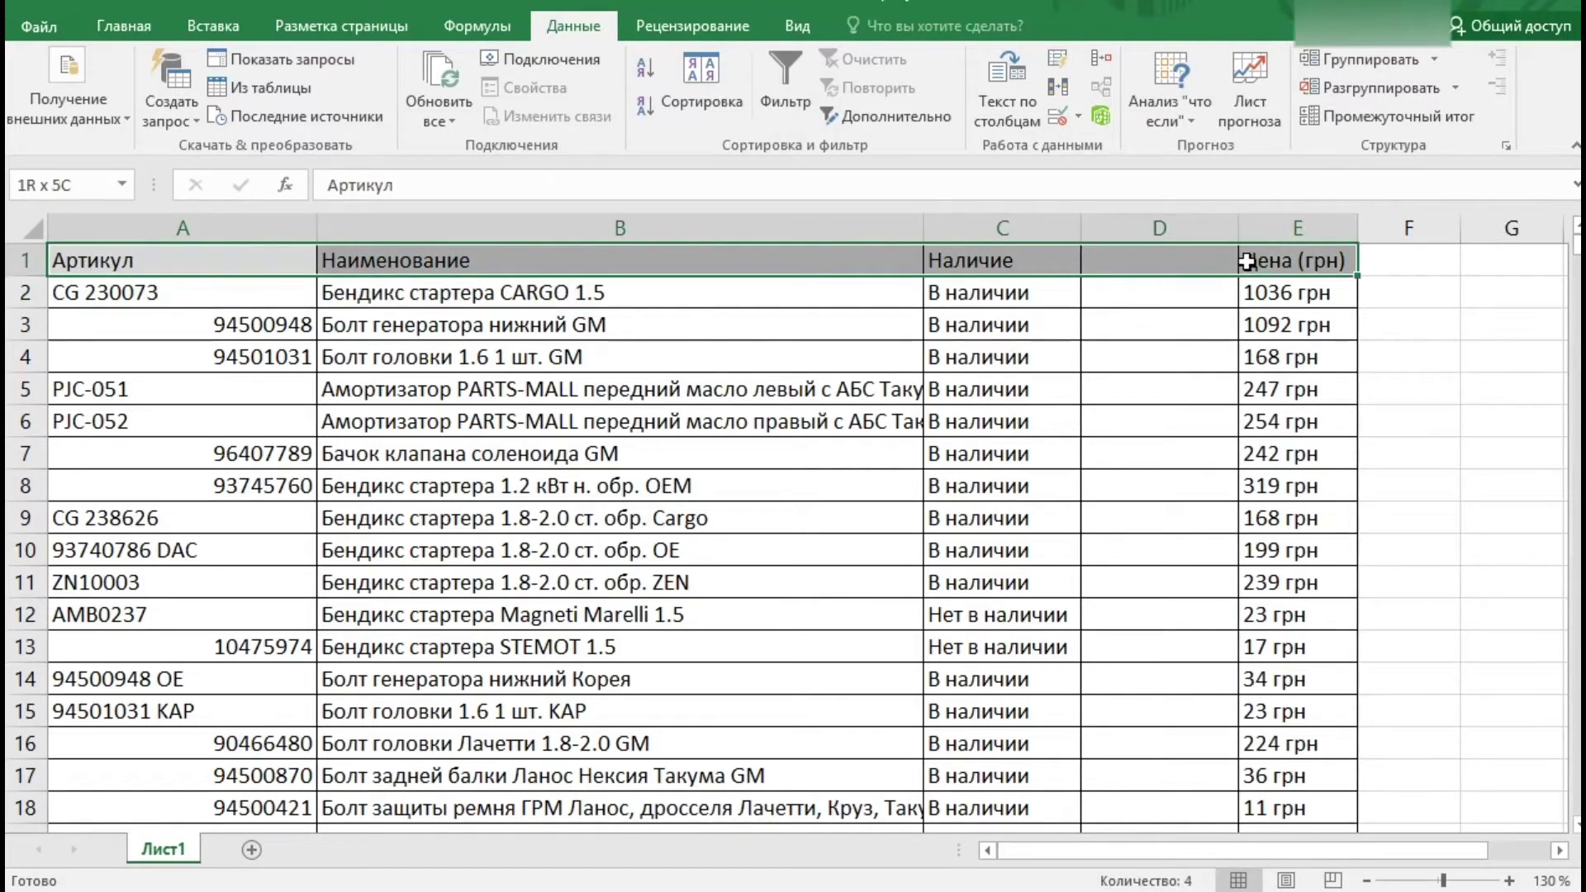
left_click(788, 77)
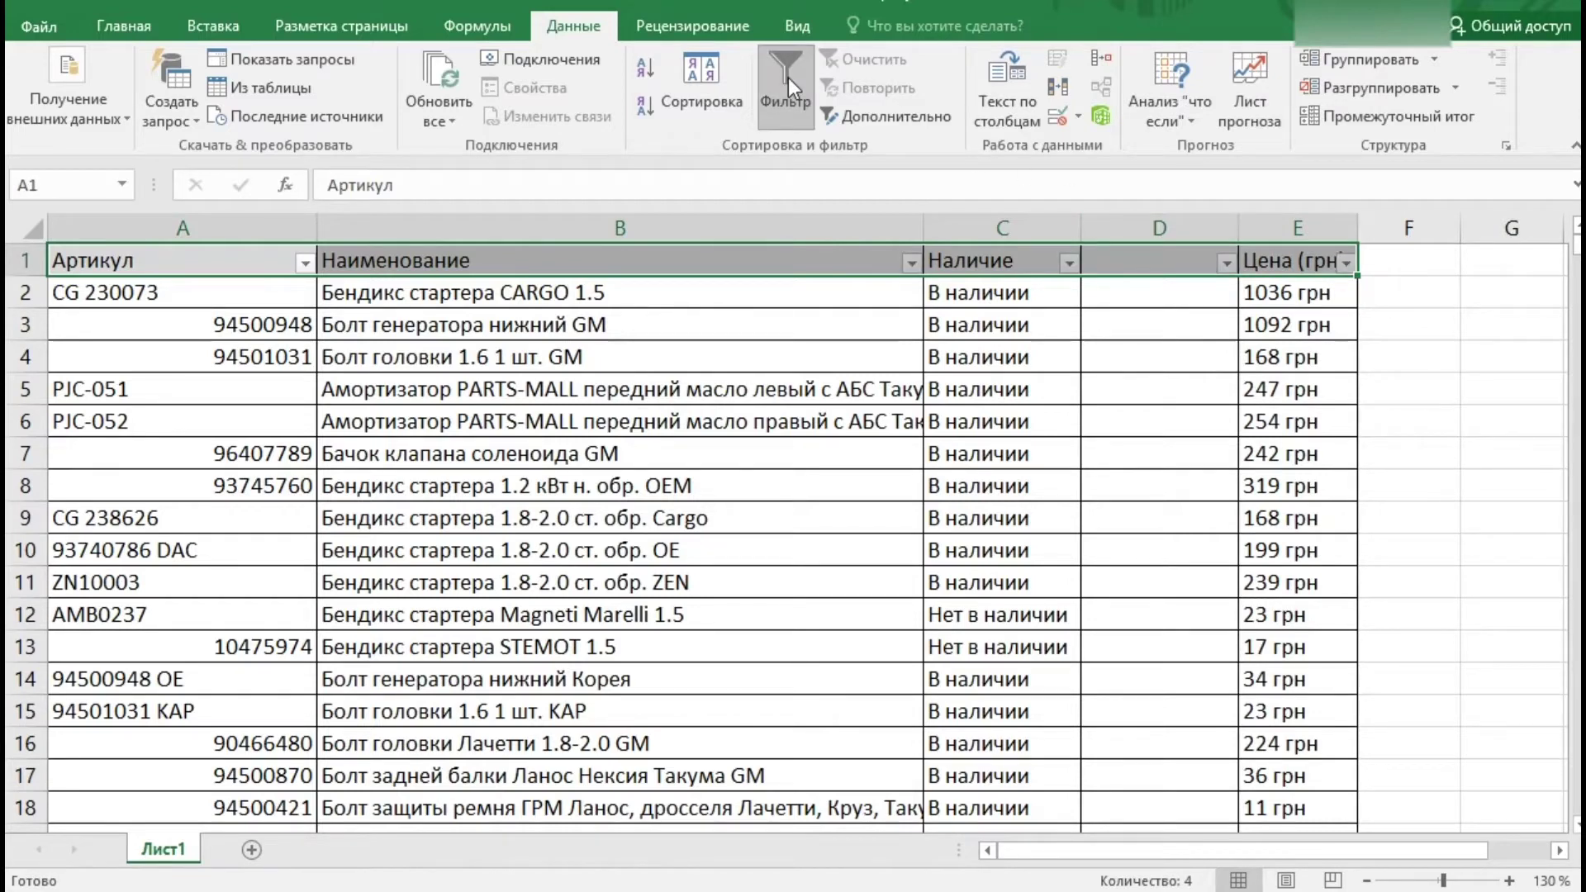
left_click(767, 300)
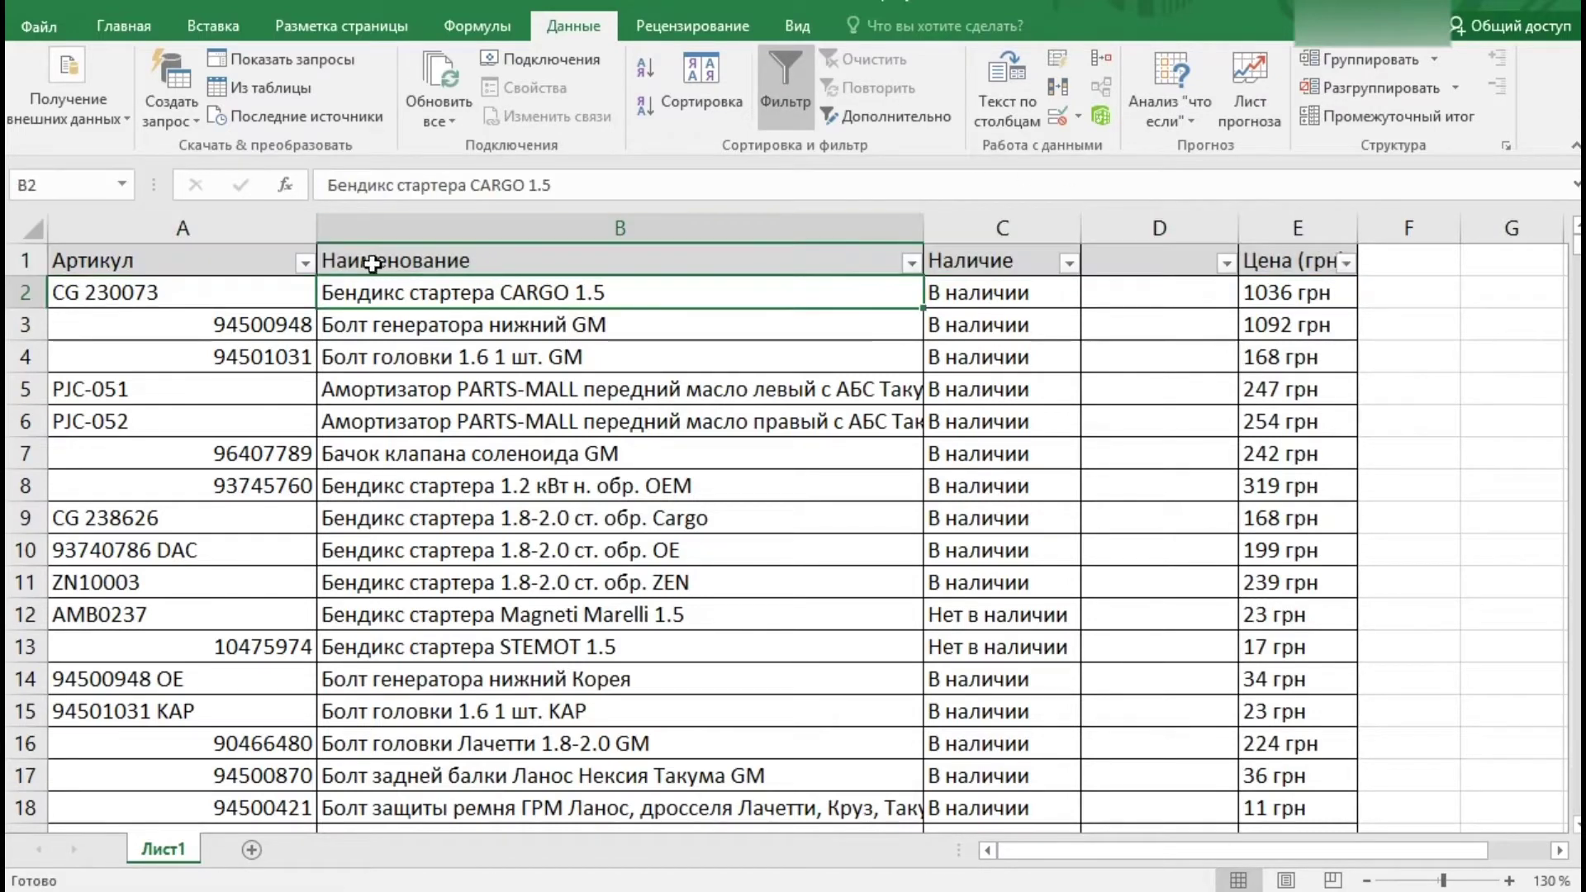
Step: Delete the empty column D cells, shifting cells left so prices return to column D
left_click(1184, 265)
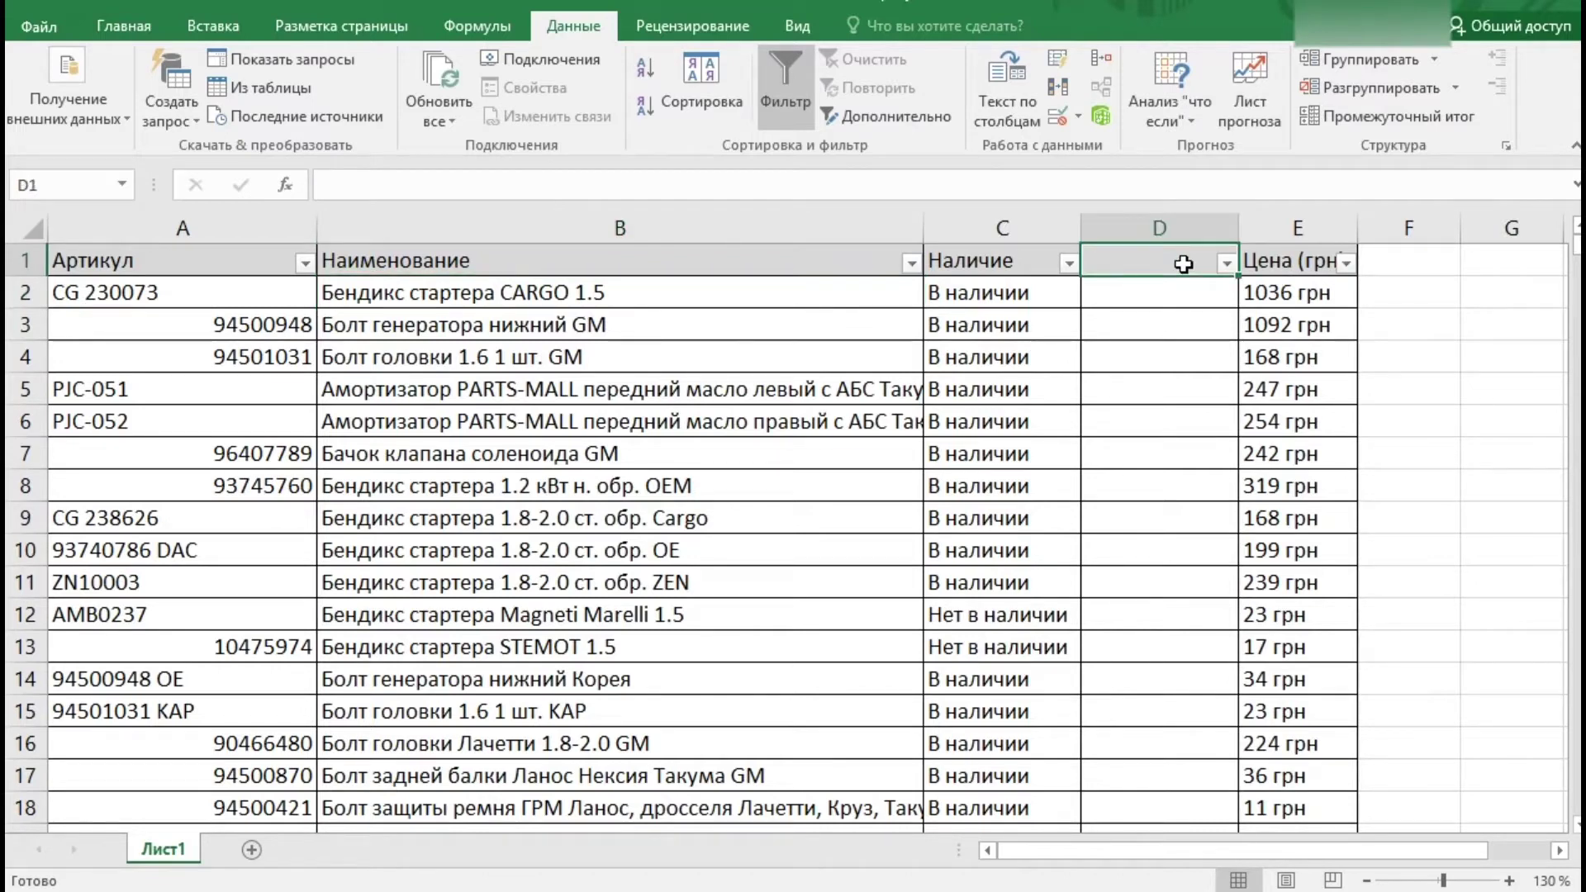
left_click_drag(1184, 264, 1157, 818)
right_click(1152, 370)
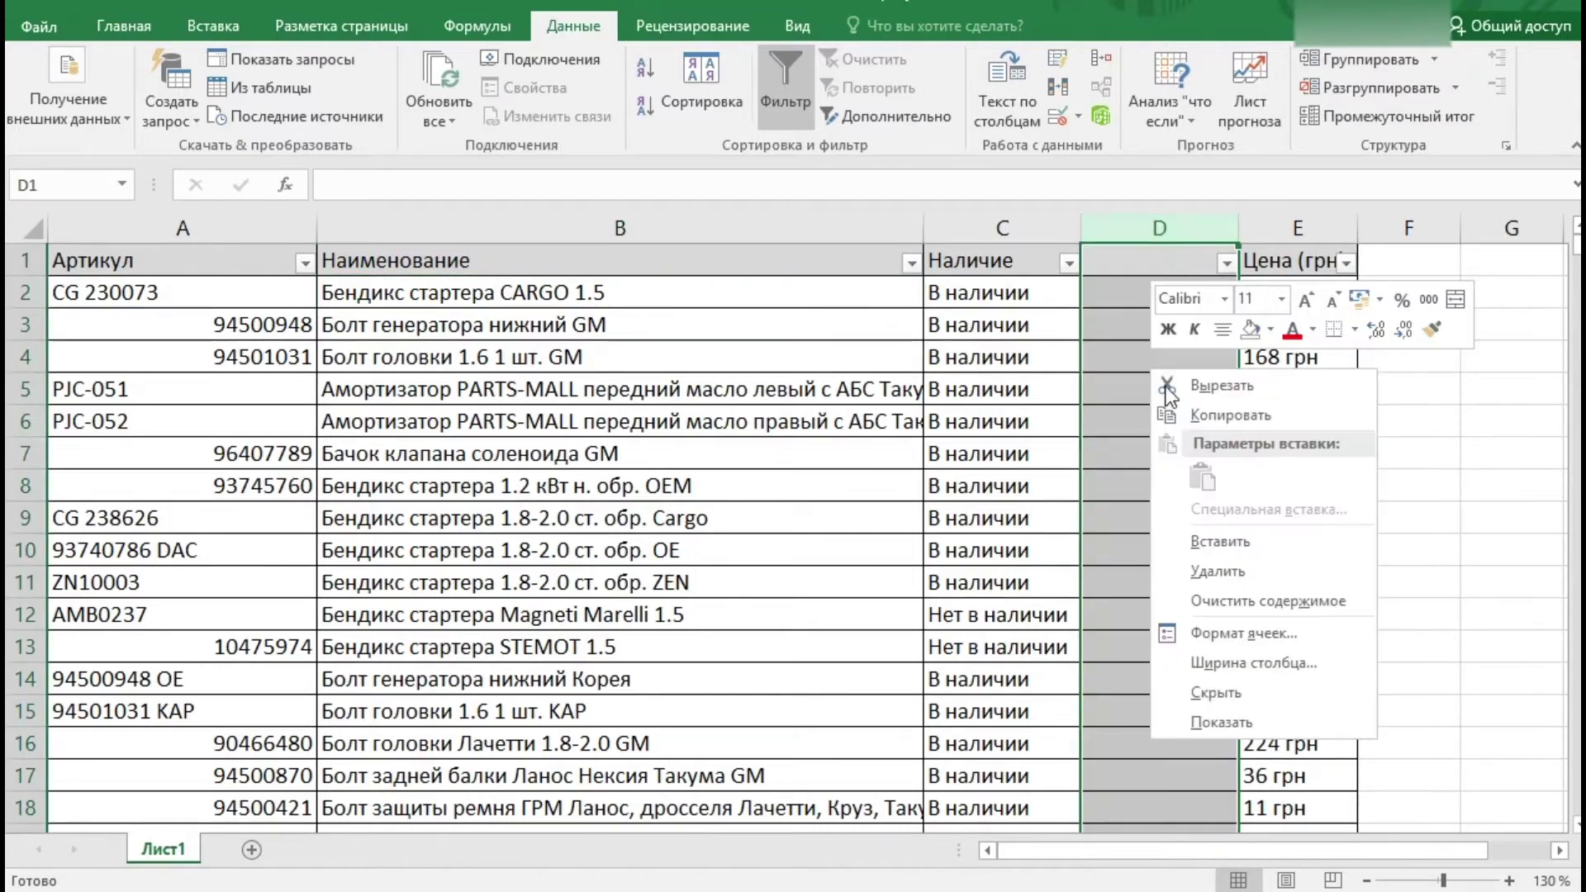
left_click(1219, 570)
left_click(743, 357)
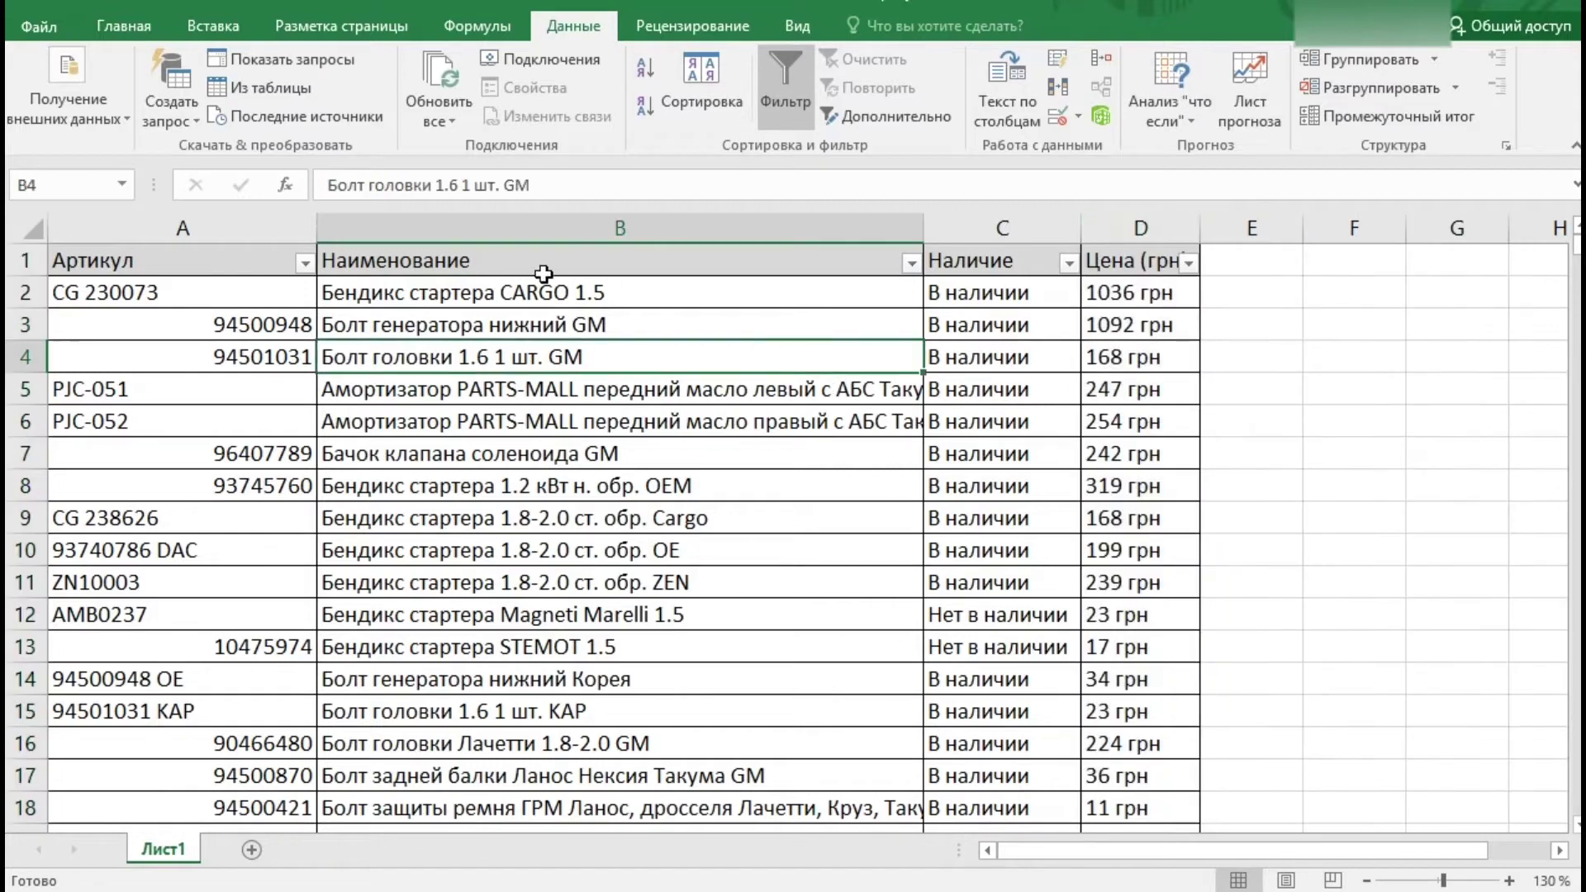
key("Left")
key("Up")
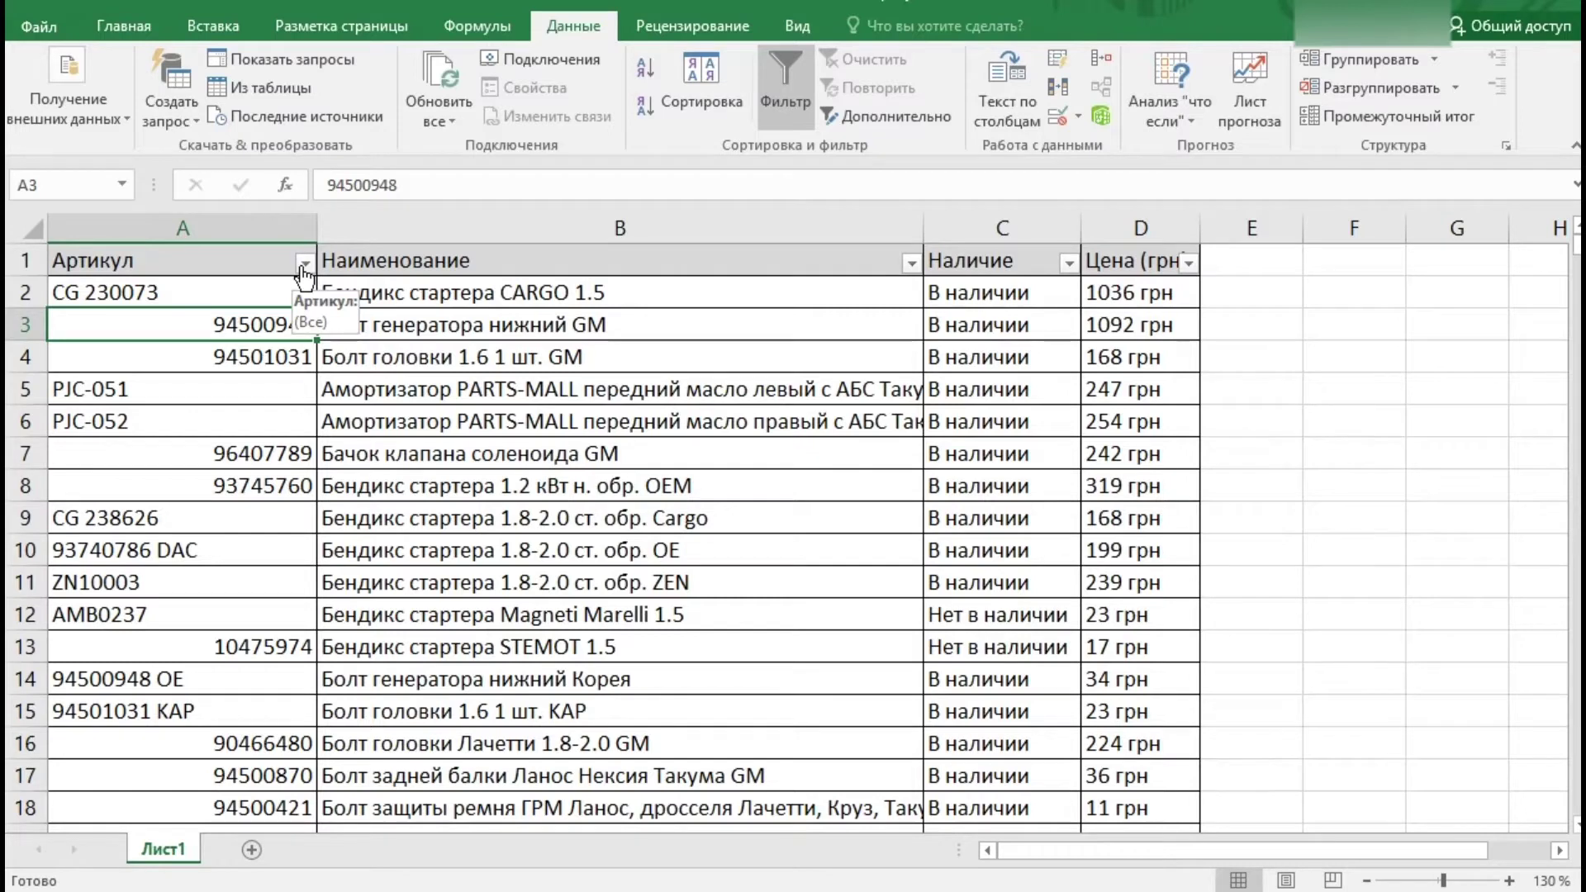
left_click(304, 263)
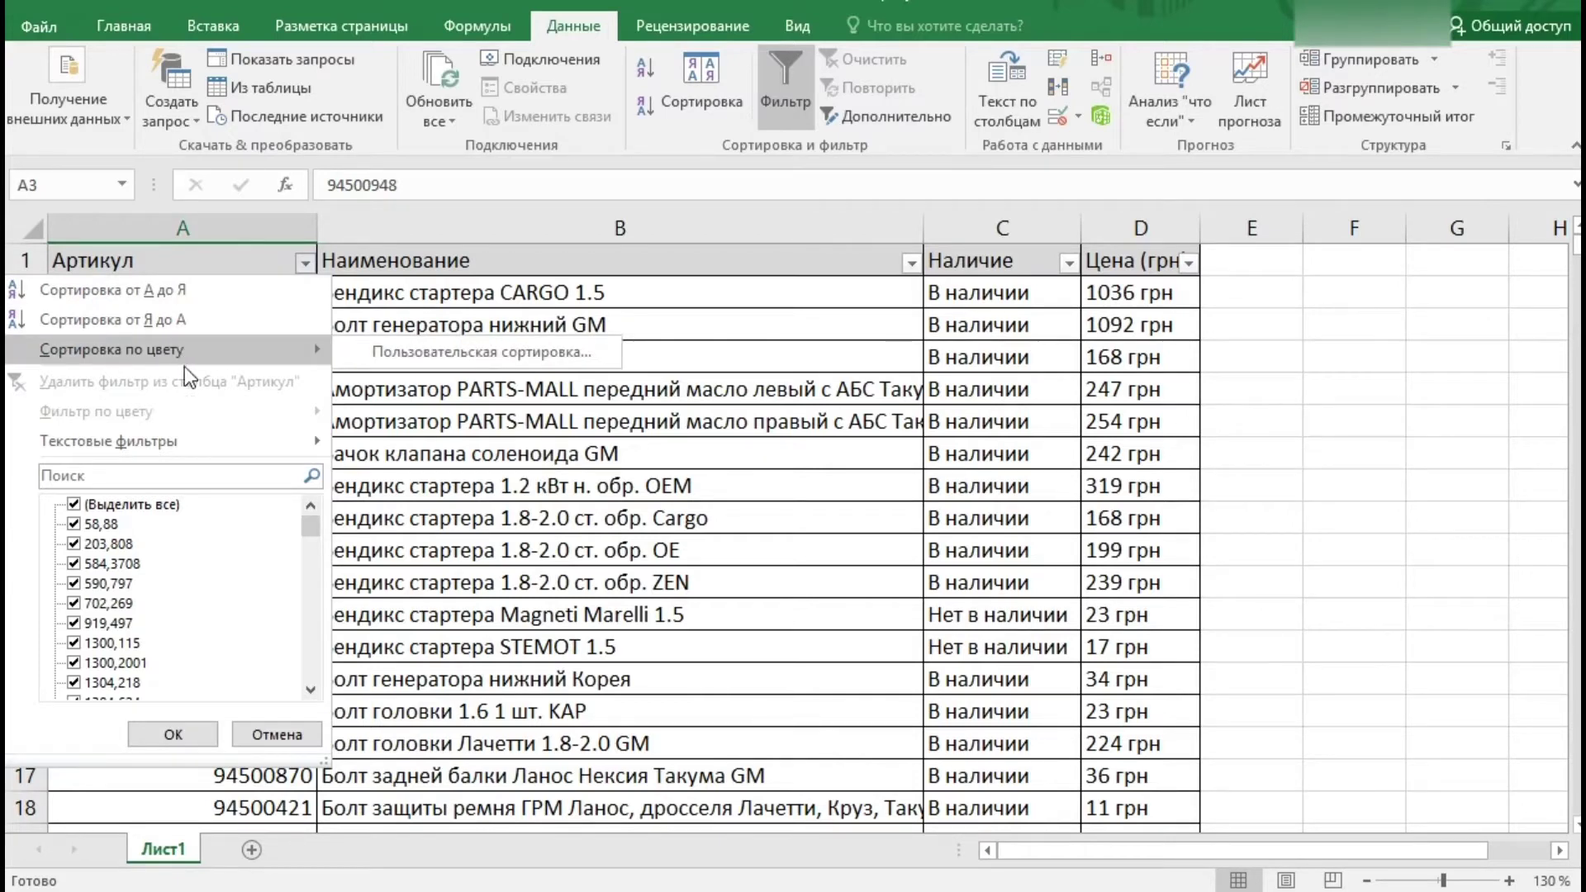
mouse_move(109, 441)
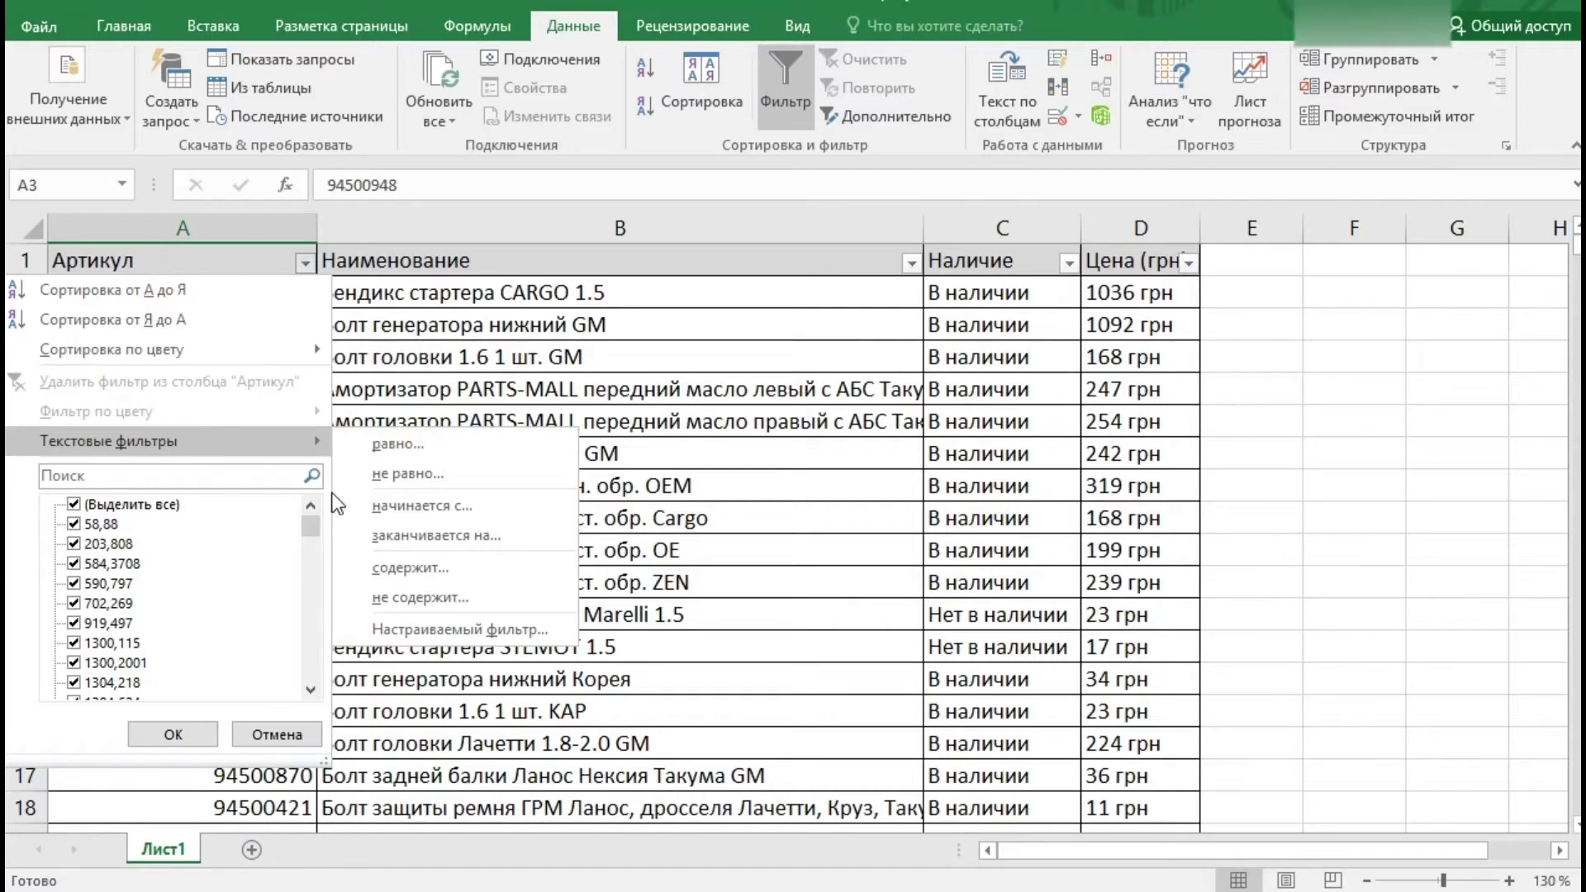
left_click(315, 562)
left_click_drag(314, 559, 328, 694)
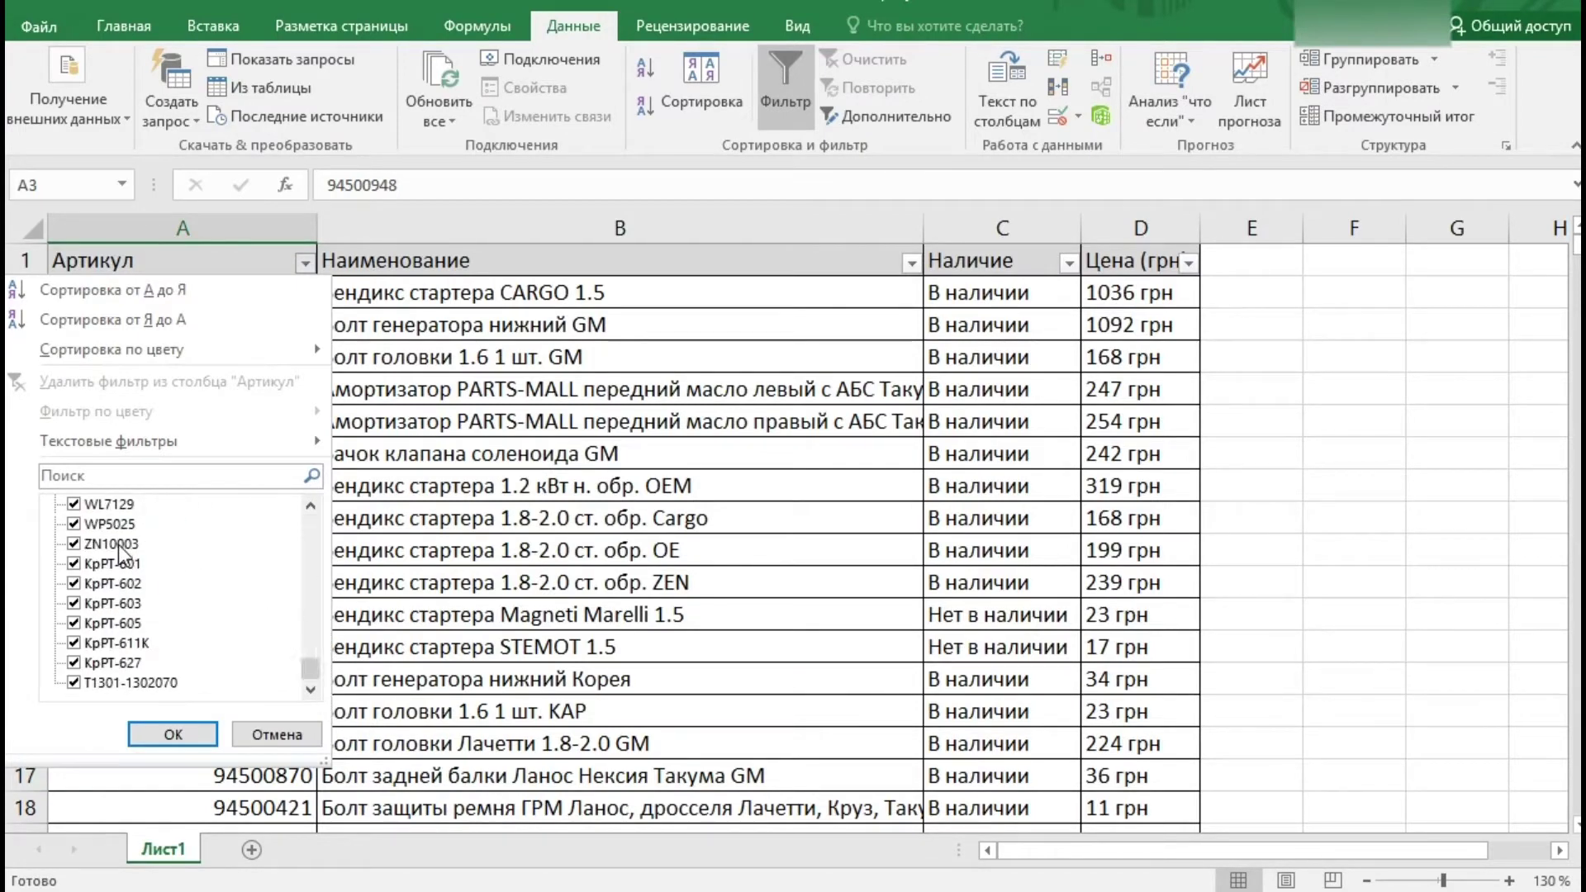
left_click_drag(322, 669, 335, 520)
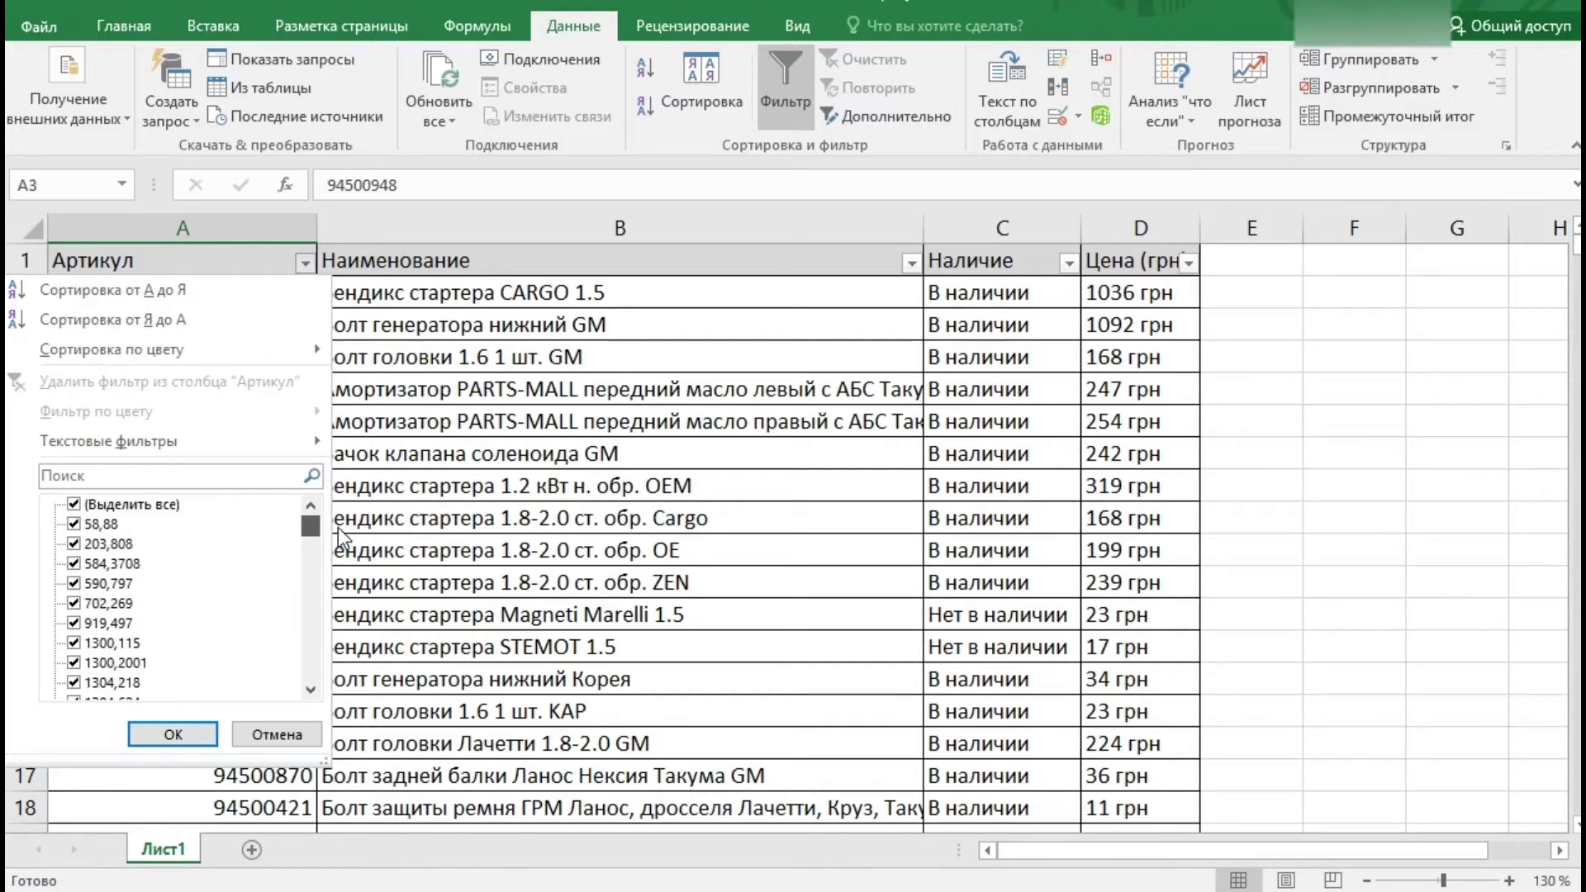
left_click(75, 505)
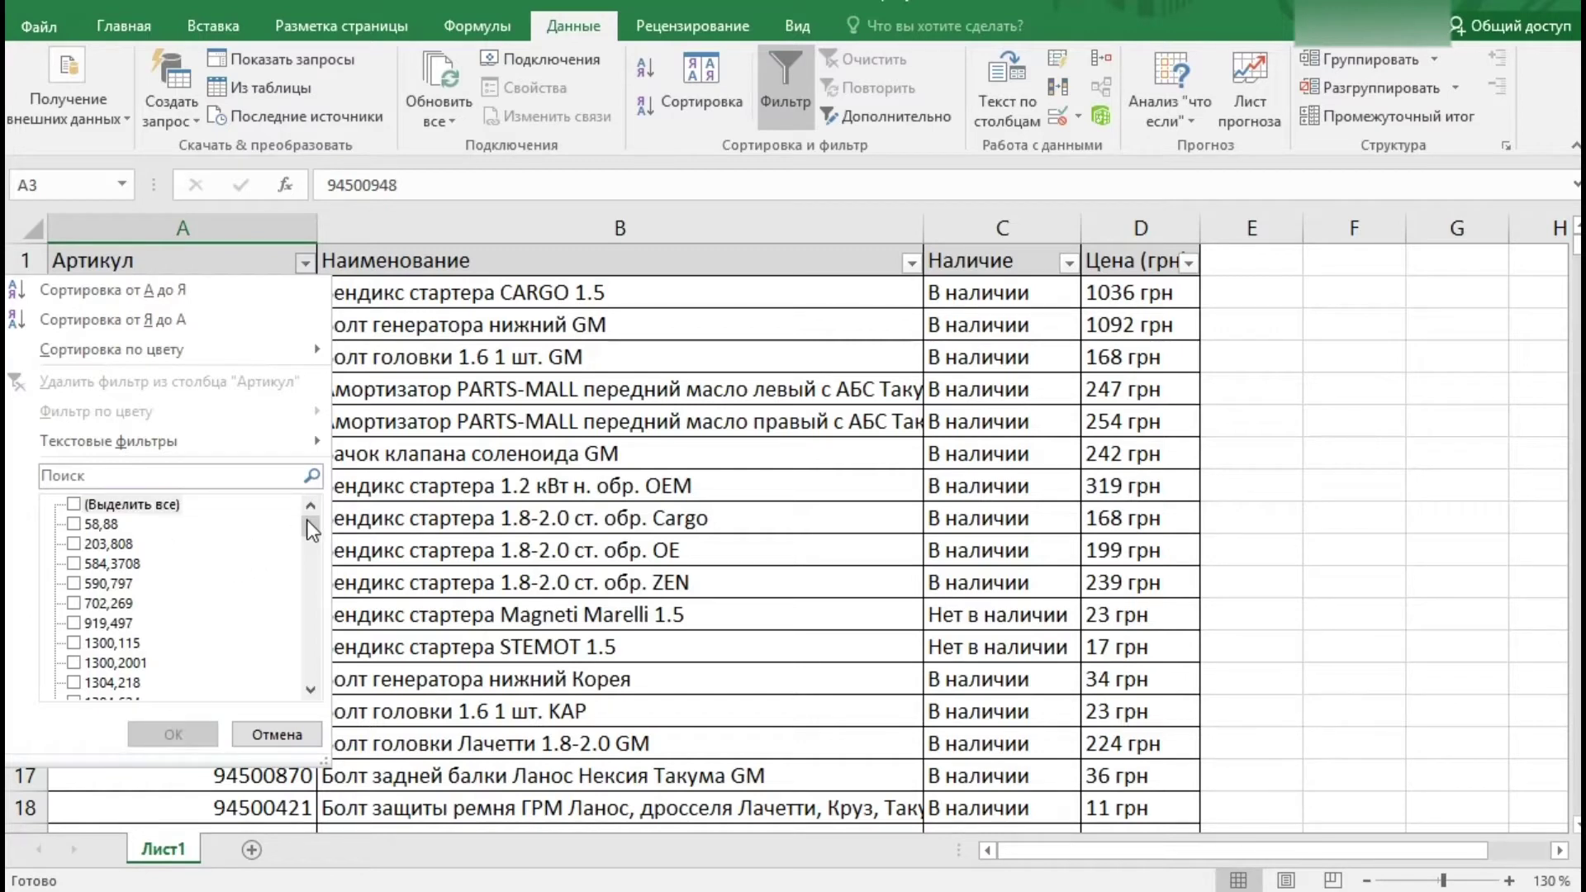
left_click_drag(307, 518, 310, 561)
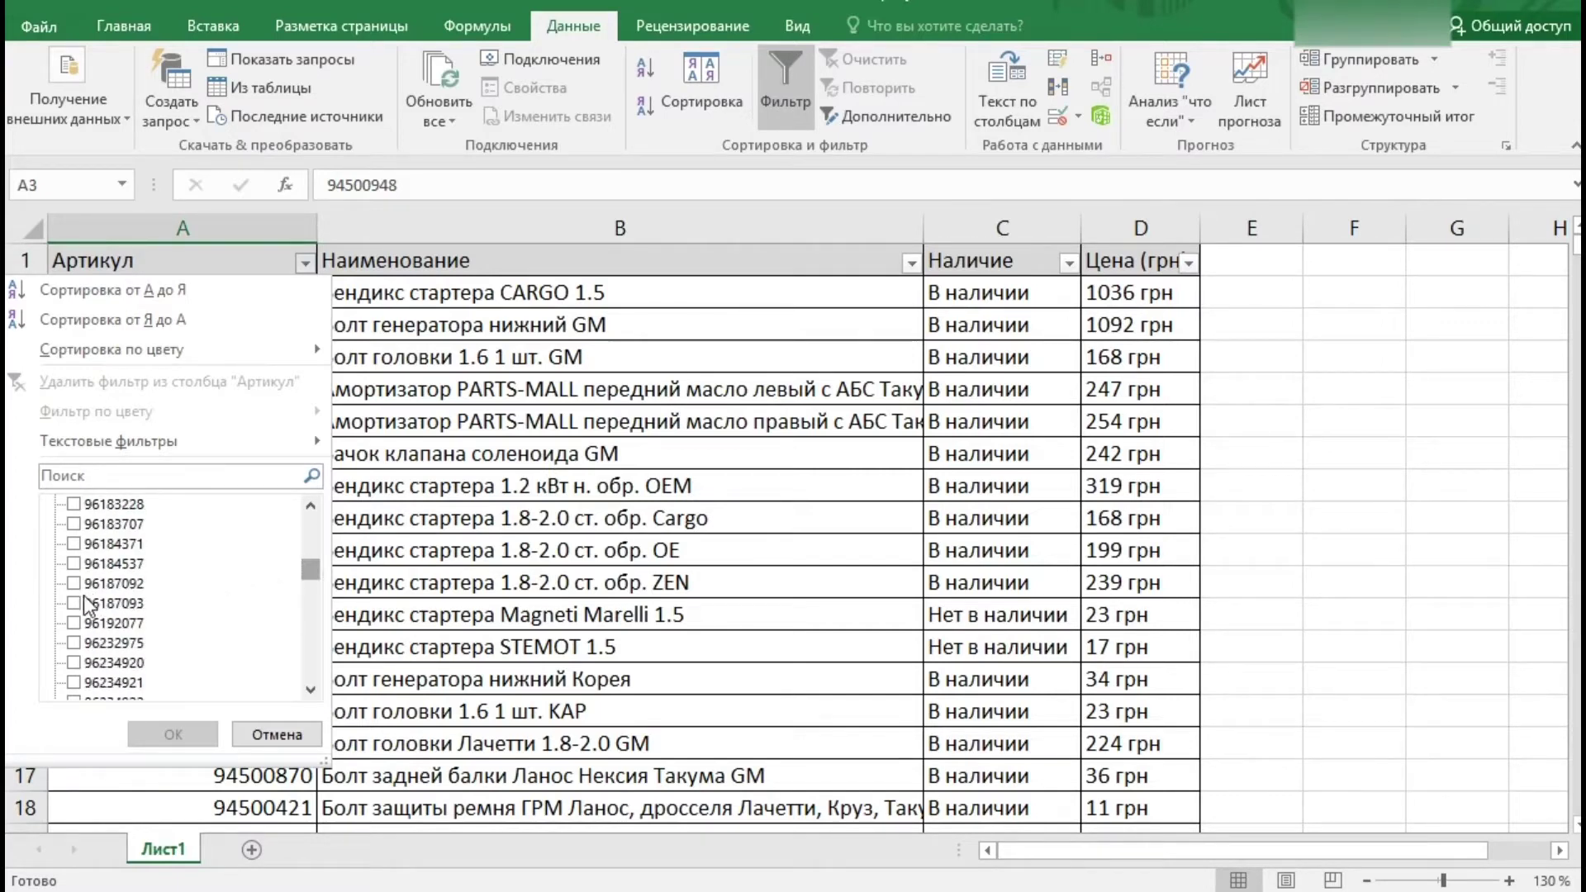
left_click(73, 584)
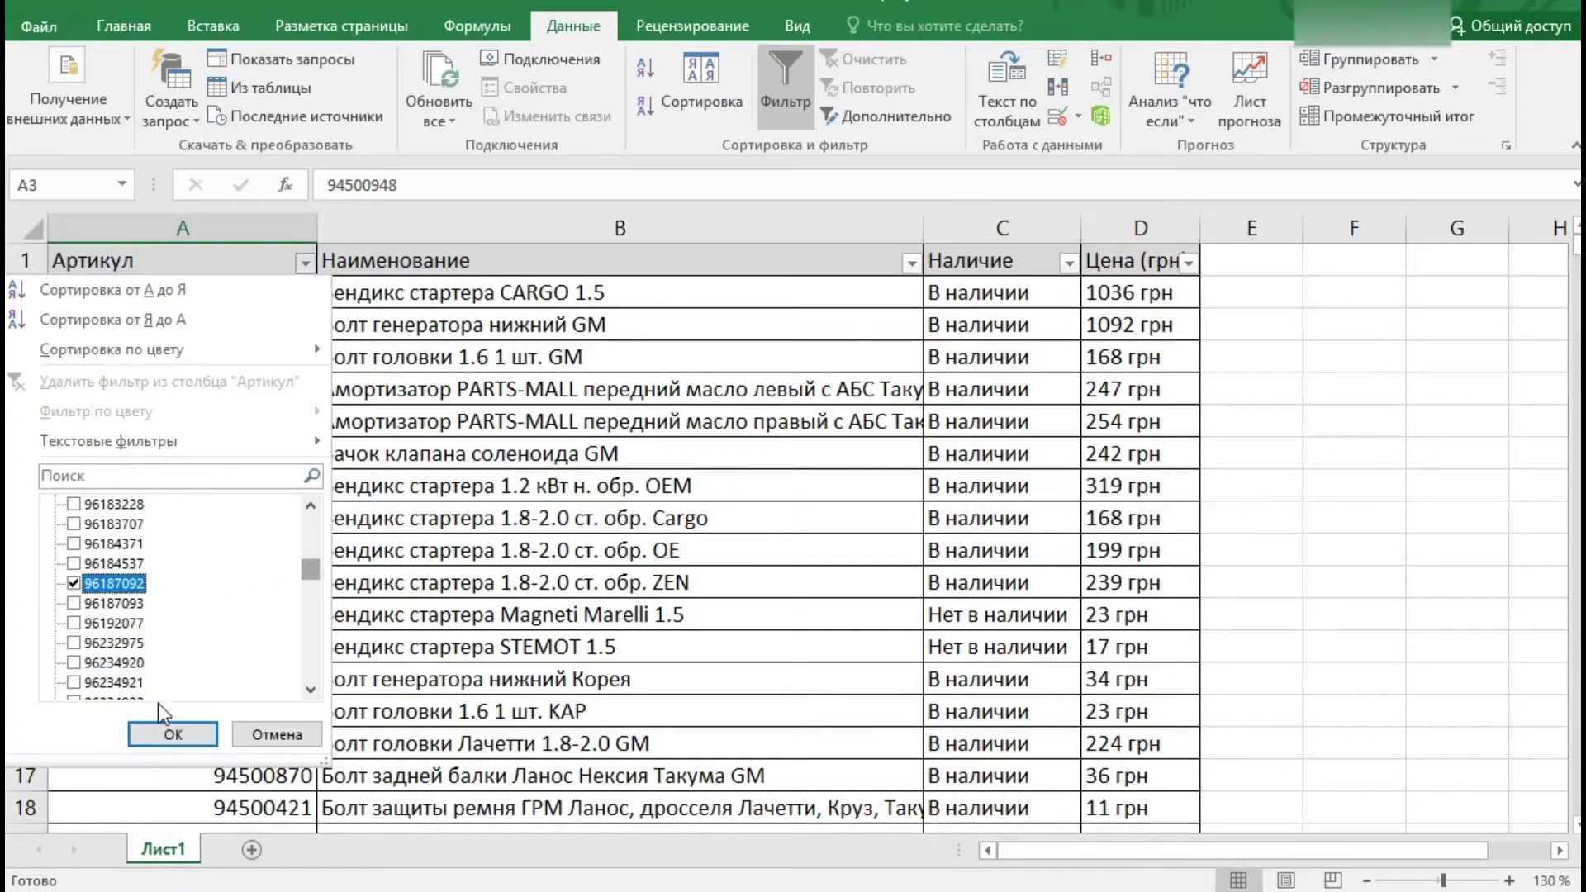
left_click(165, 735)
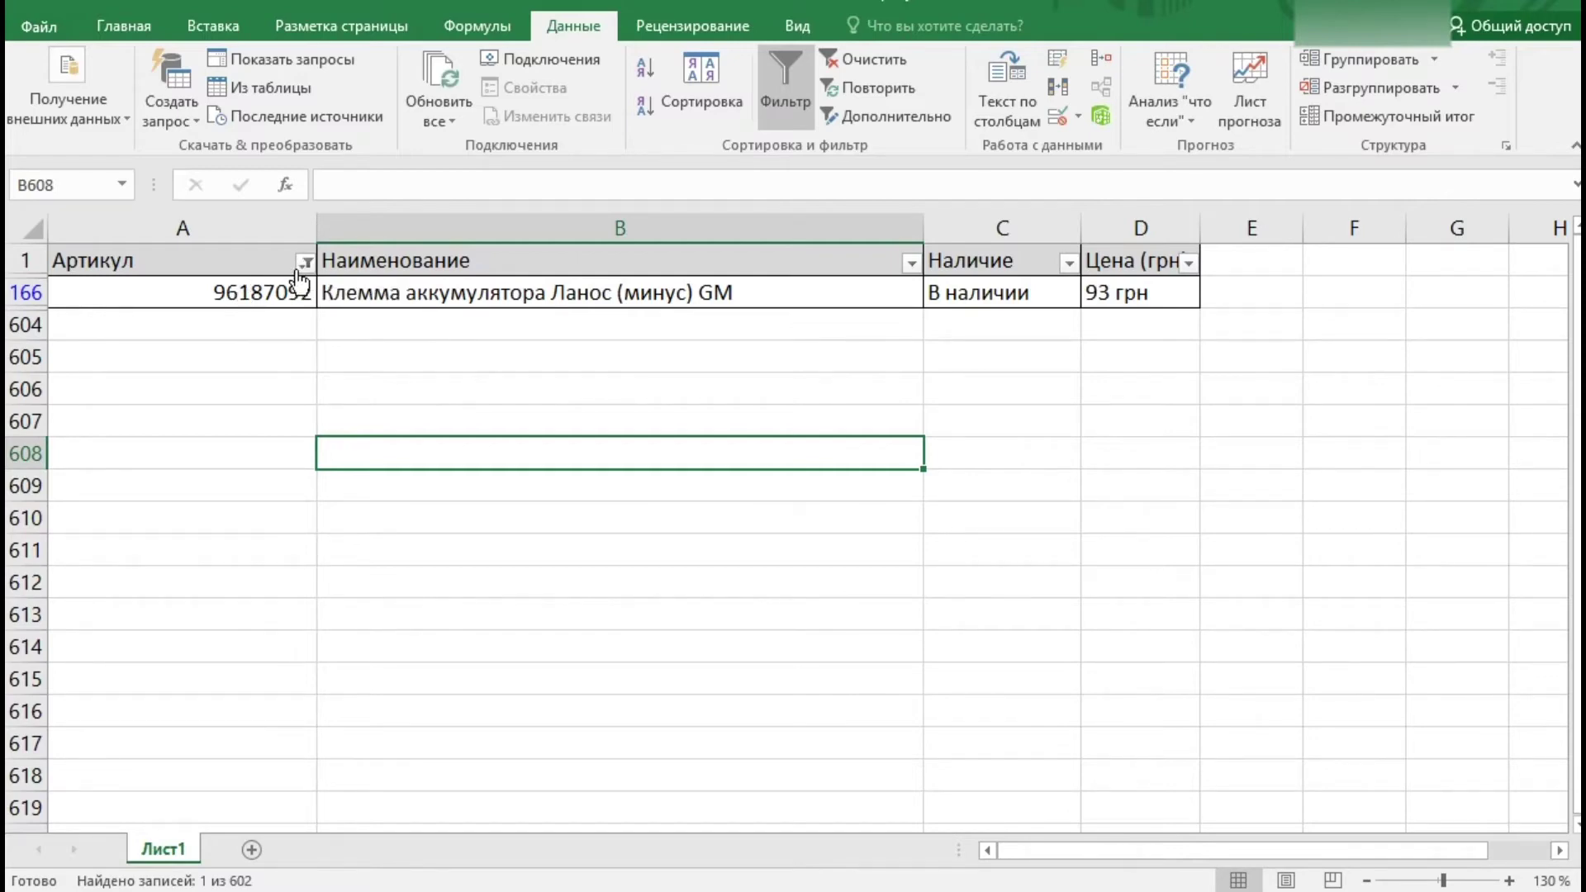
left_click(307, 263)
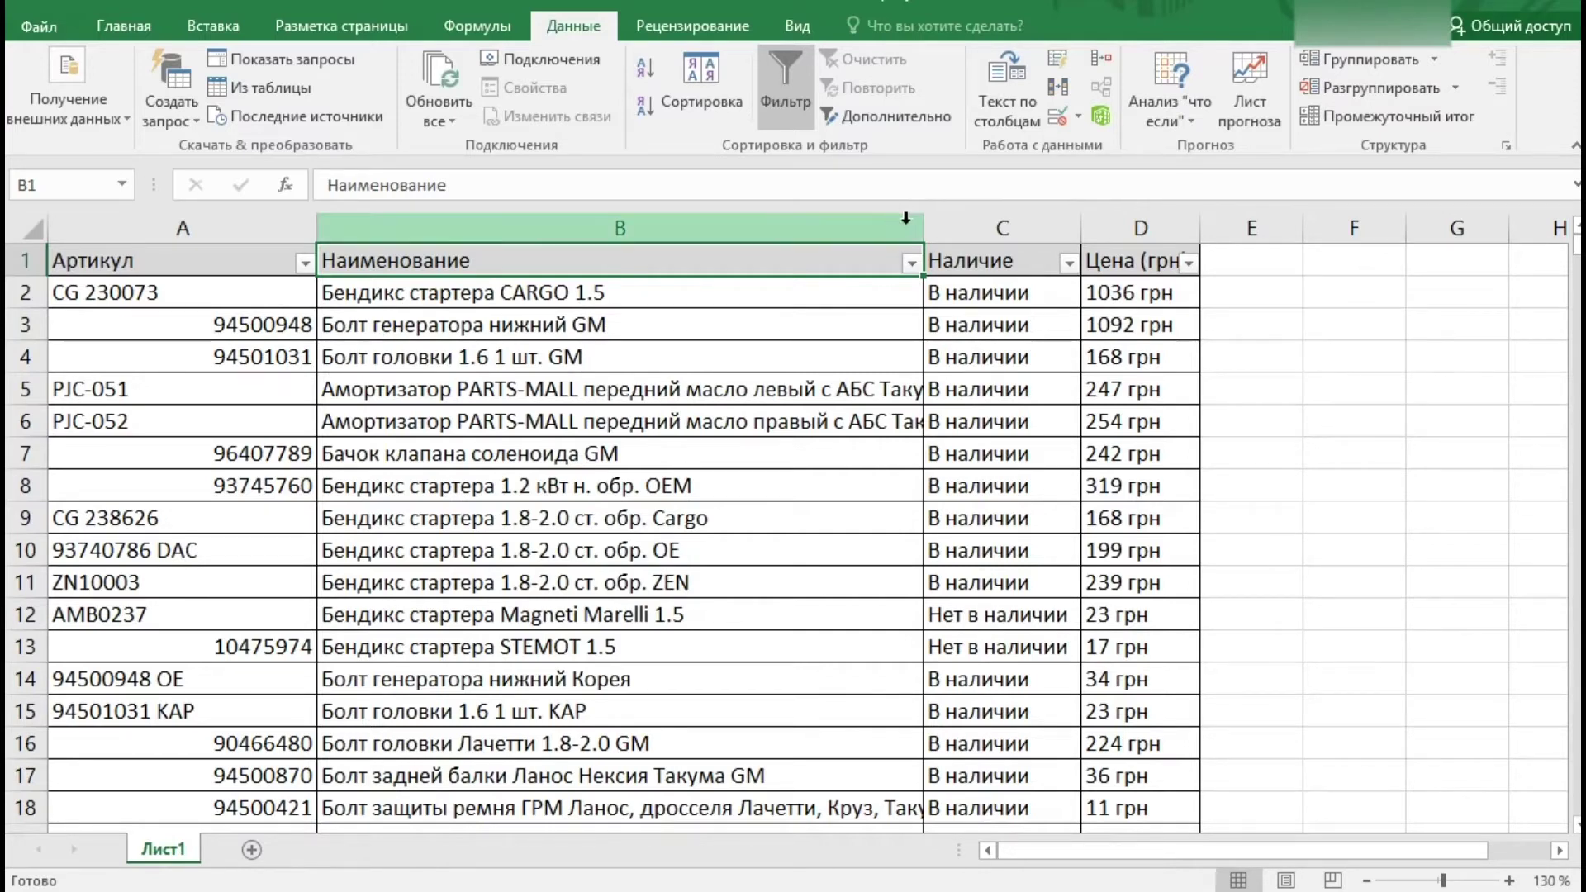
Step: Filter Наименование to names beginning with «Бо», showing 25 of 602 bolt records
left_click(912, 263)
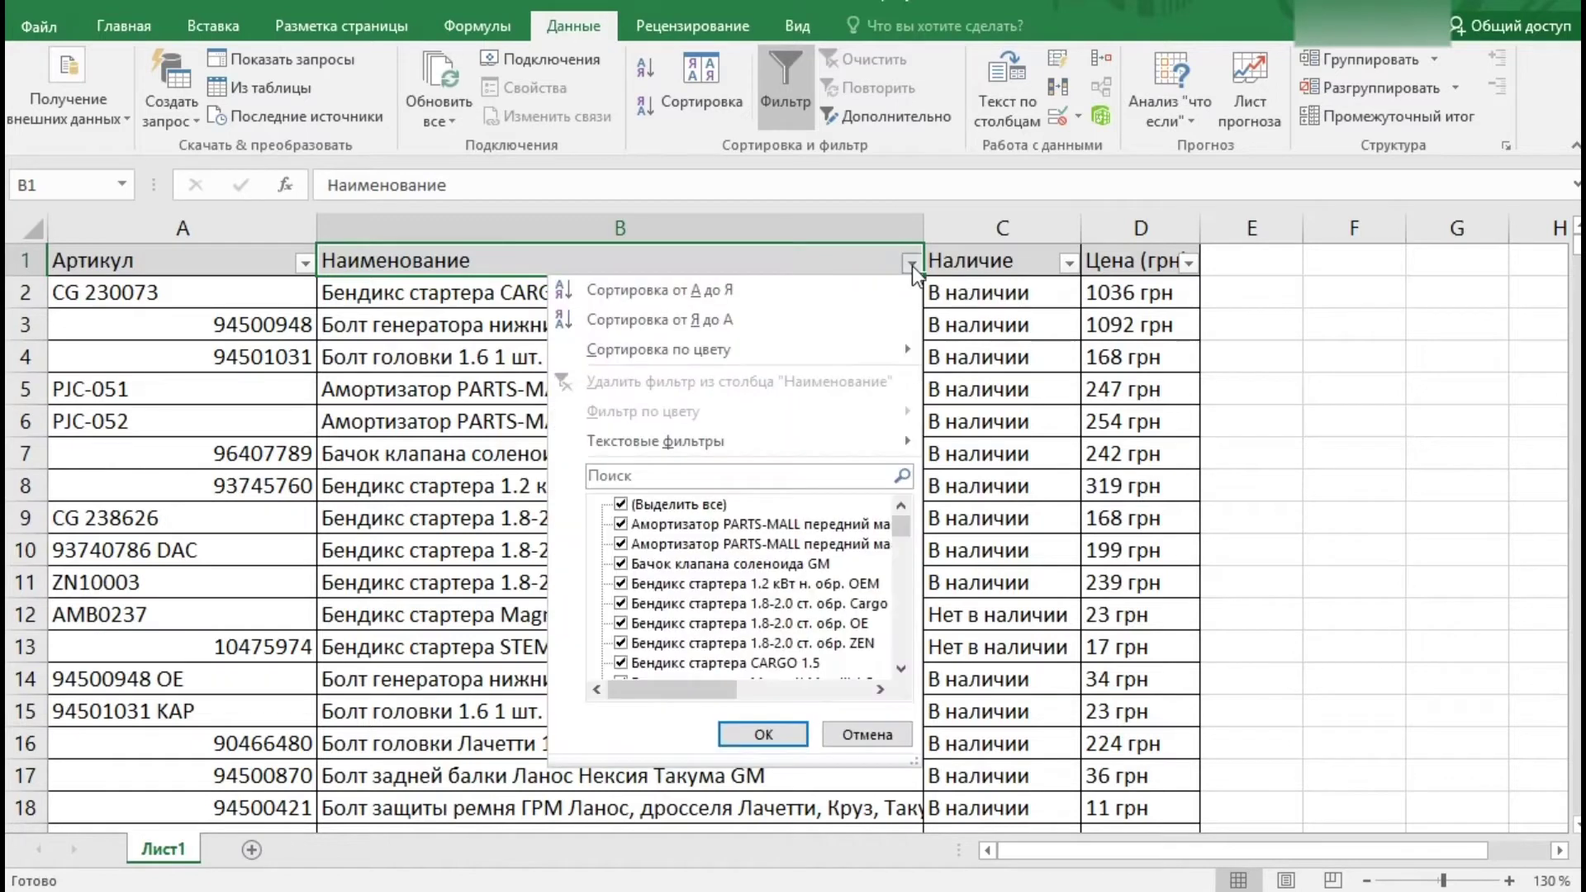
mouse_move(656, 441)
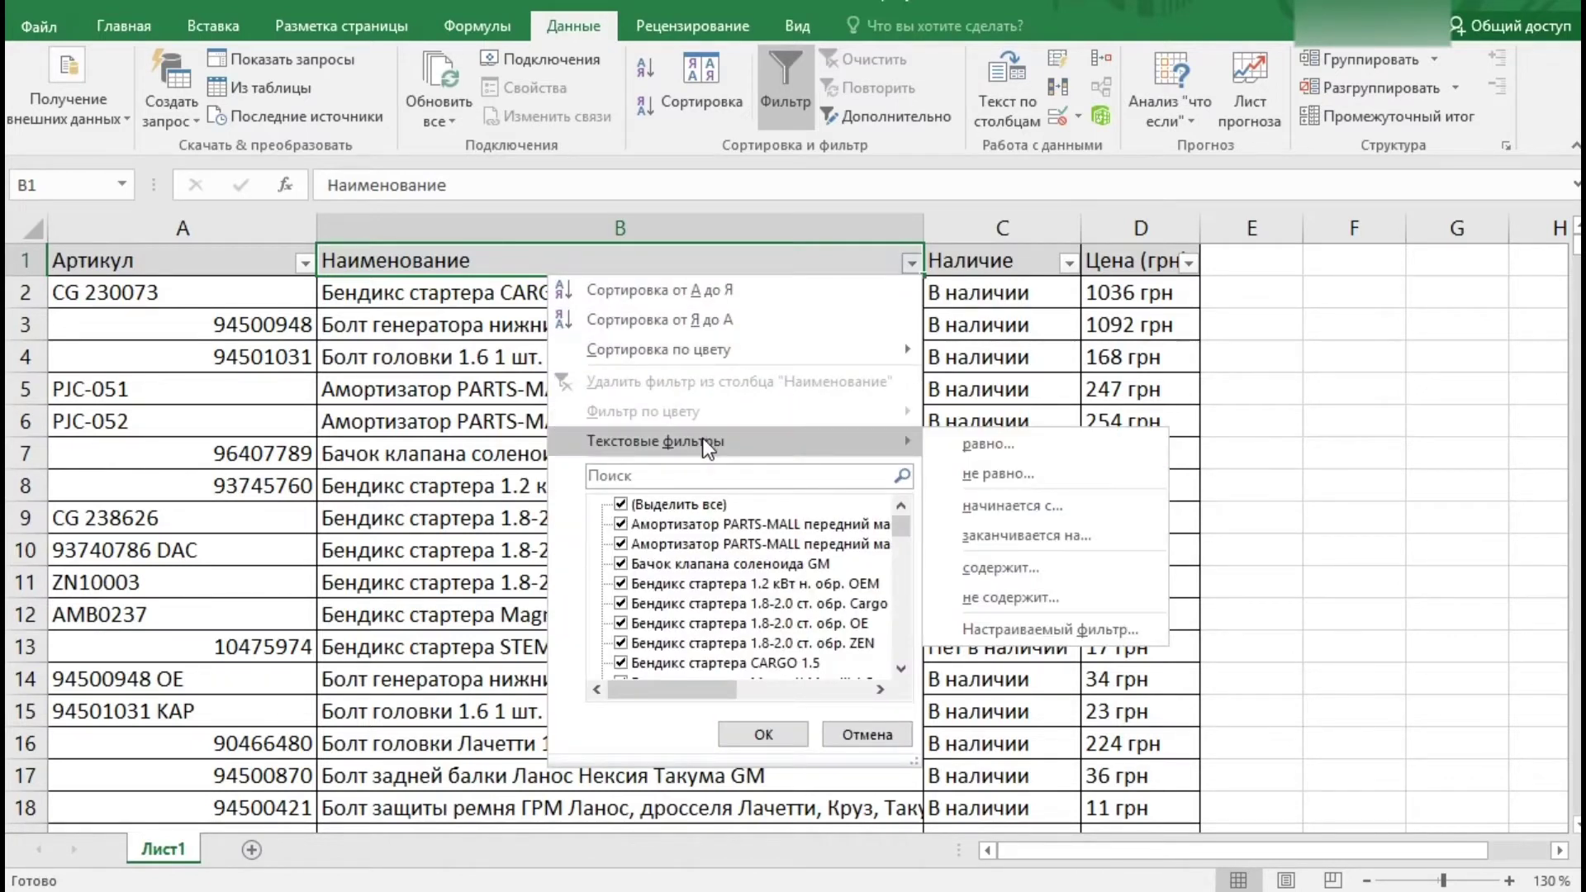
left_click(984, 503)
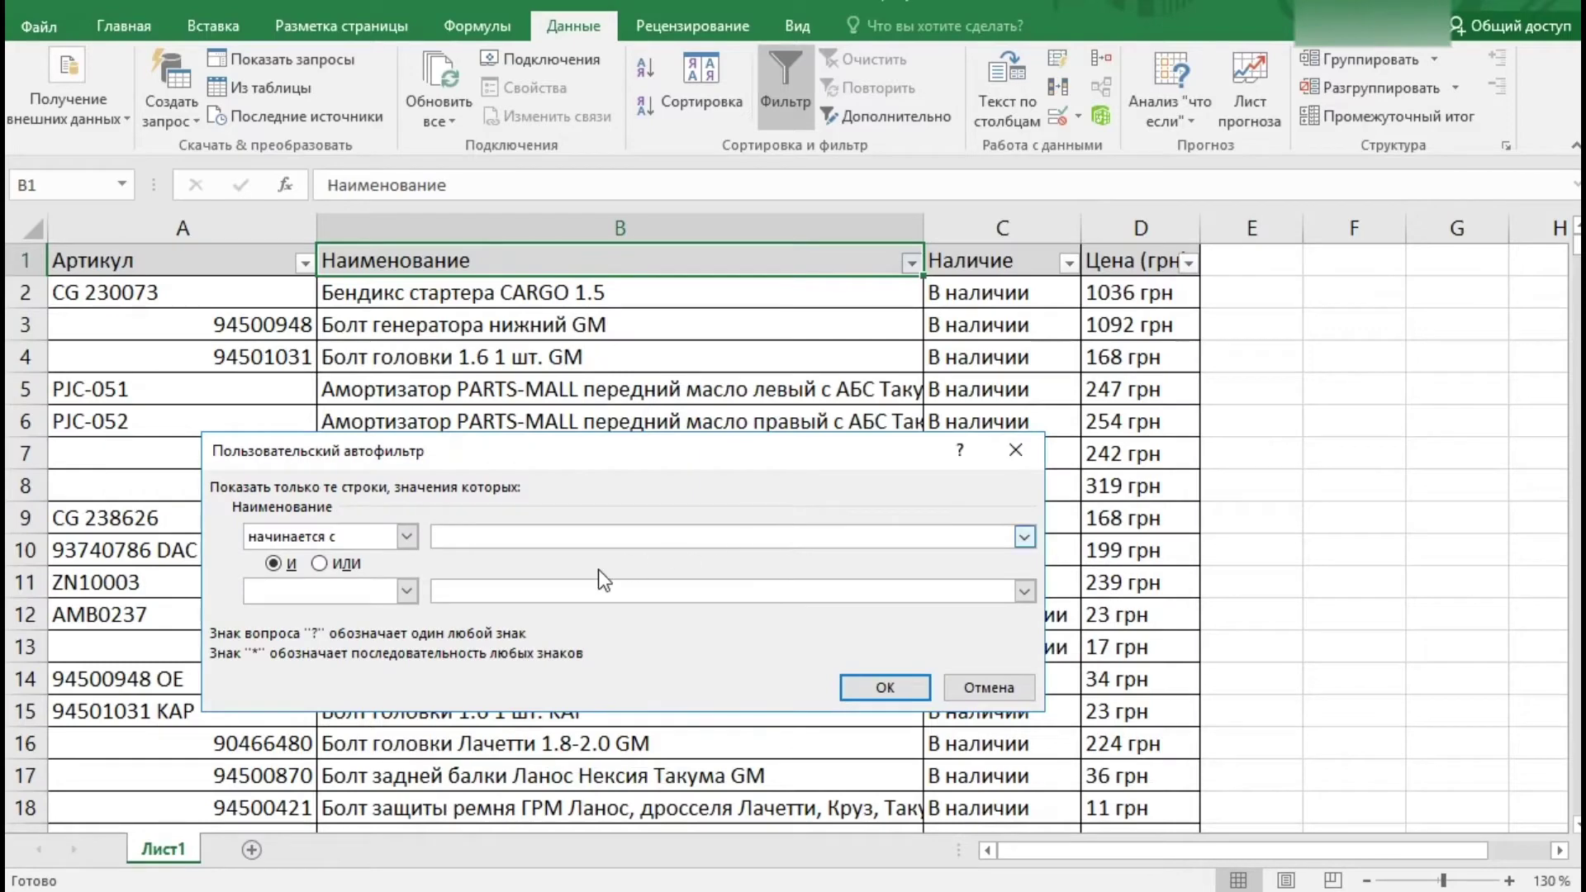
type("Б")
type("о")
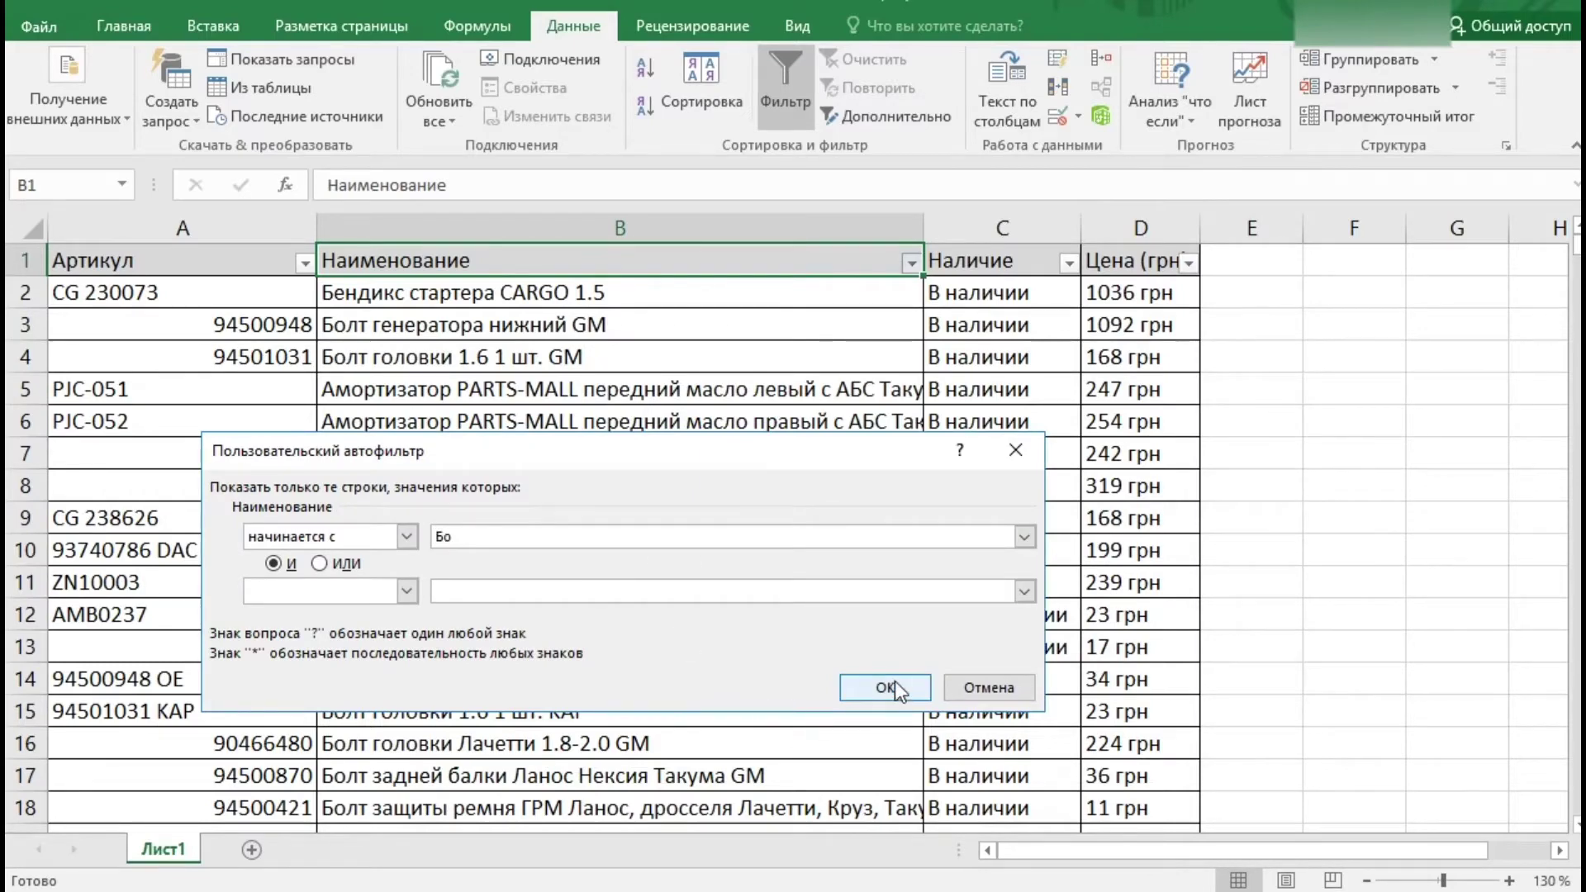
left_click(895, 681)
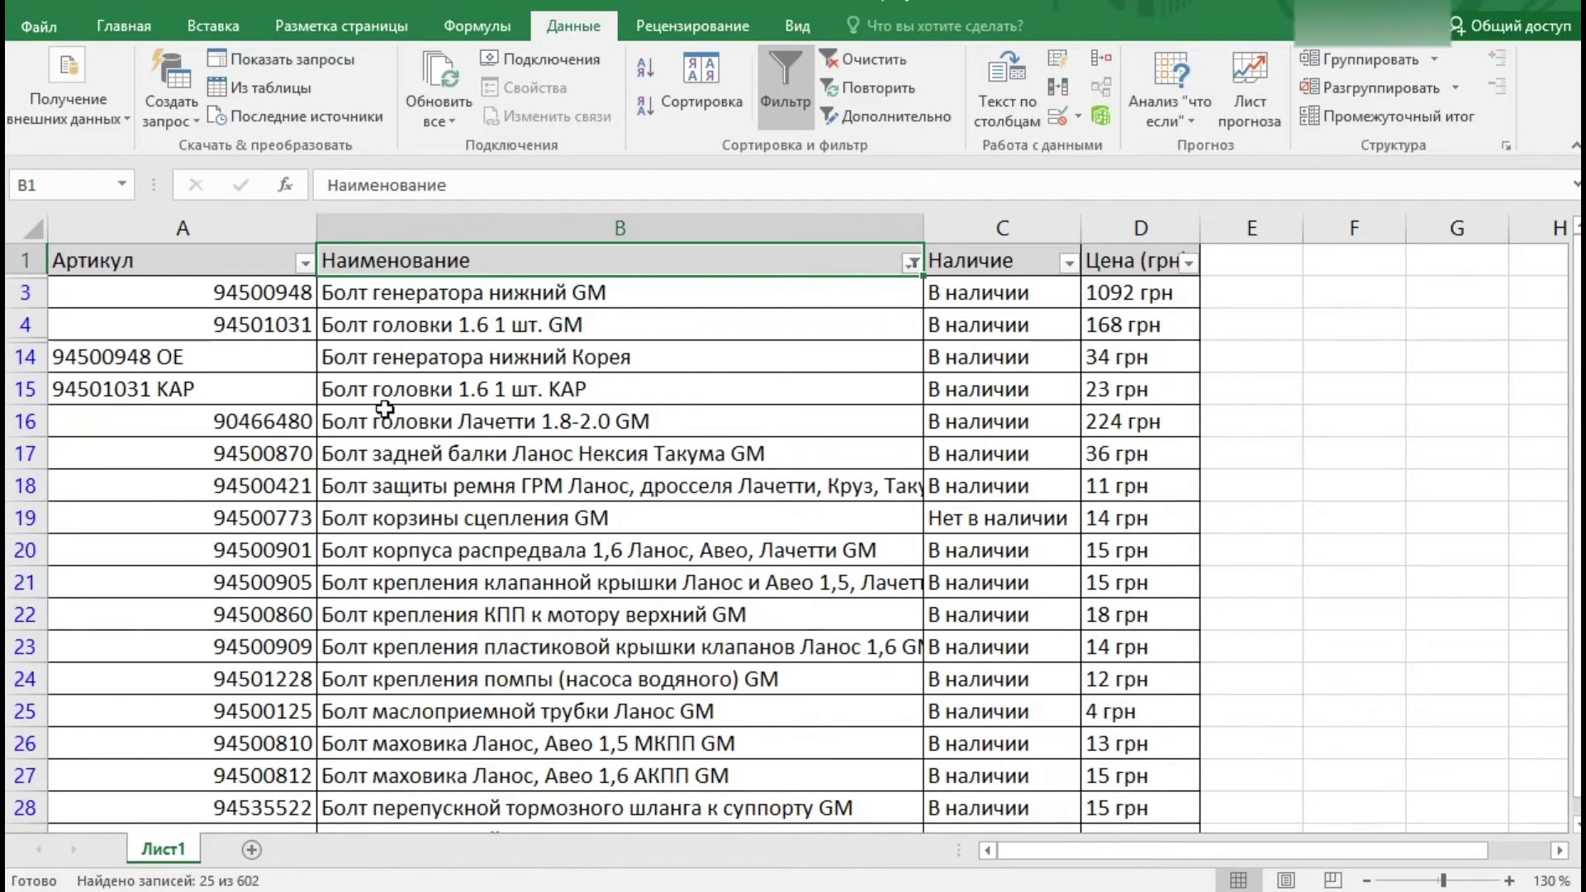
scroll(396, 386, "down", 1)
scroll(397, 386, "down", 1)
scroll(396, 387, "down", 3)
scroll(397, 387, "up", 2)
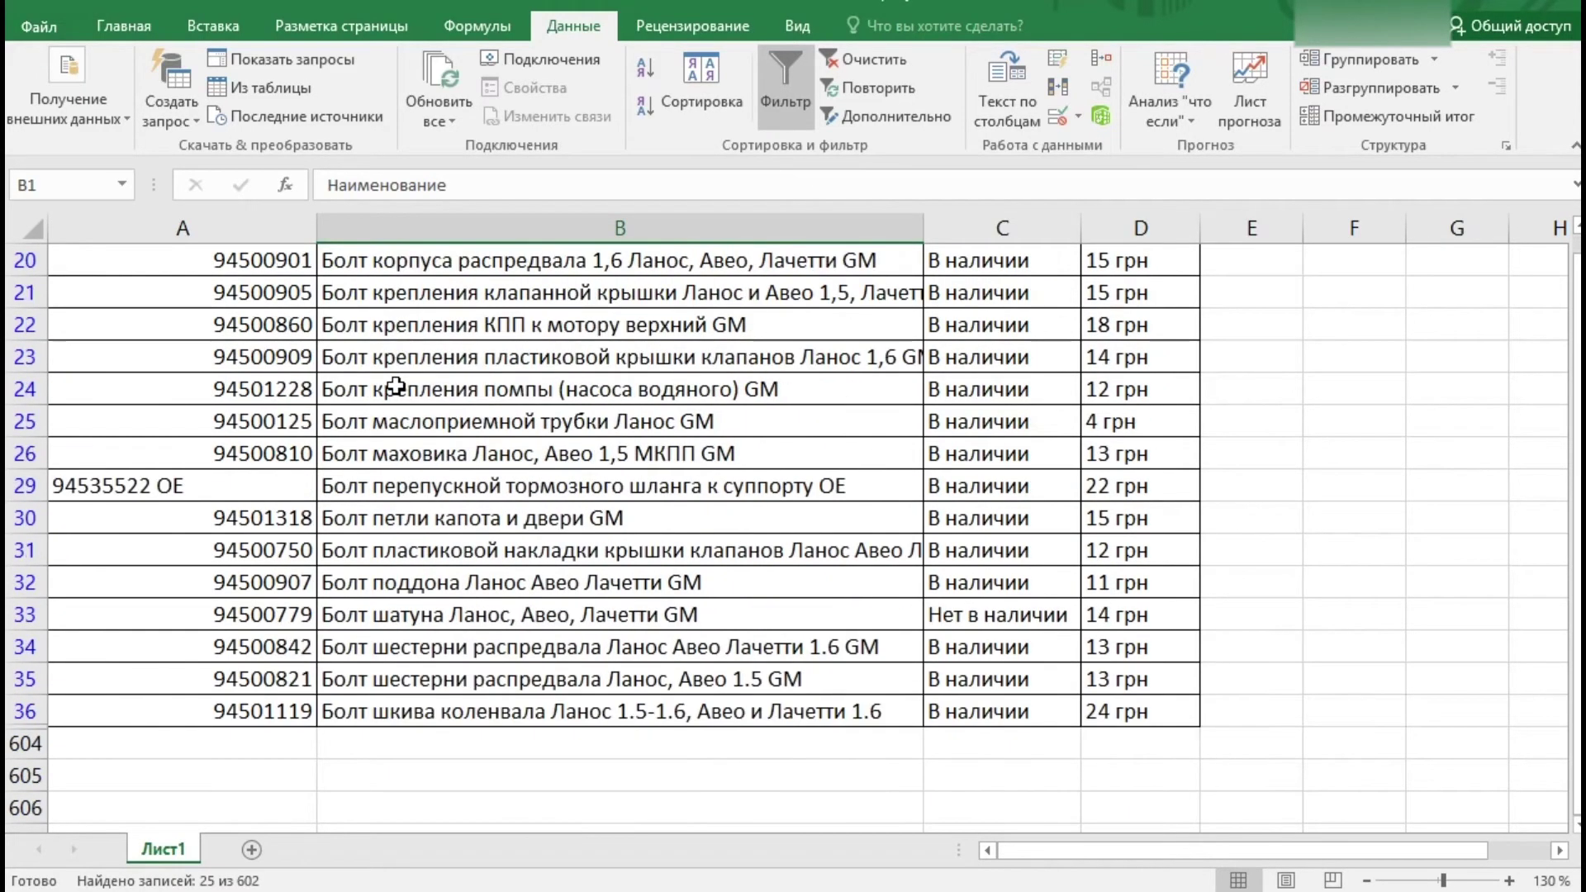
scroll(397, 386, "up", 3)
scroll(396, 386, "up", 1)
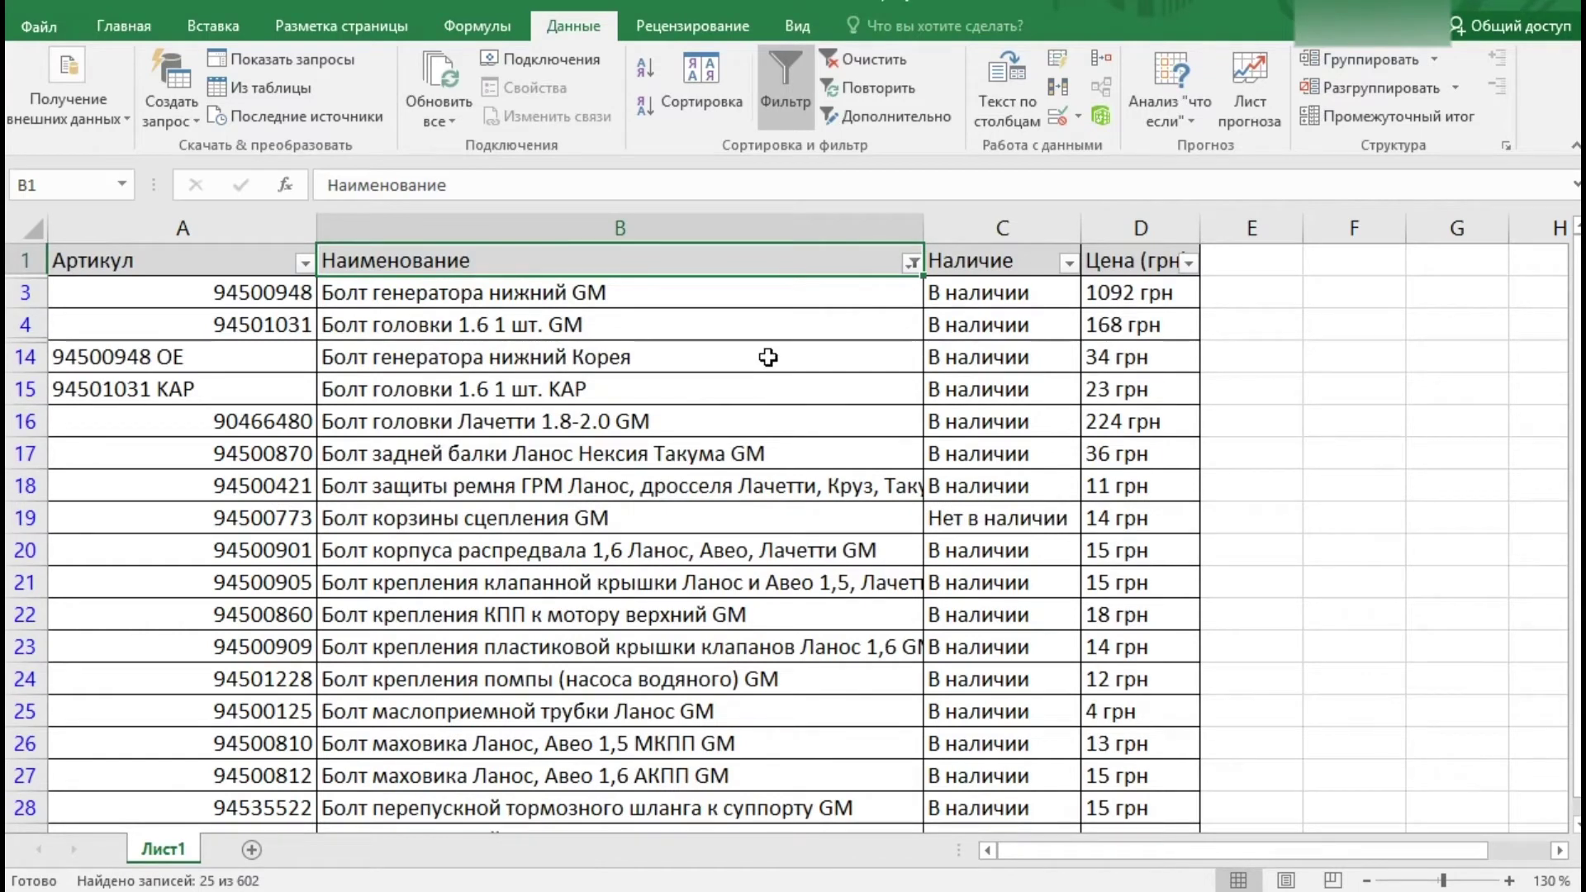
Step: Clear the «Бо» name filter and start a 'содержит' text filter on Наименование
left_click(913, 265)
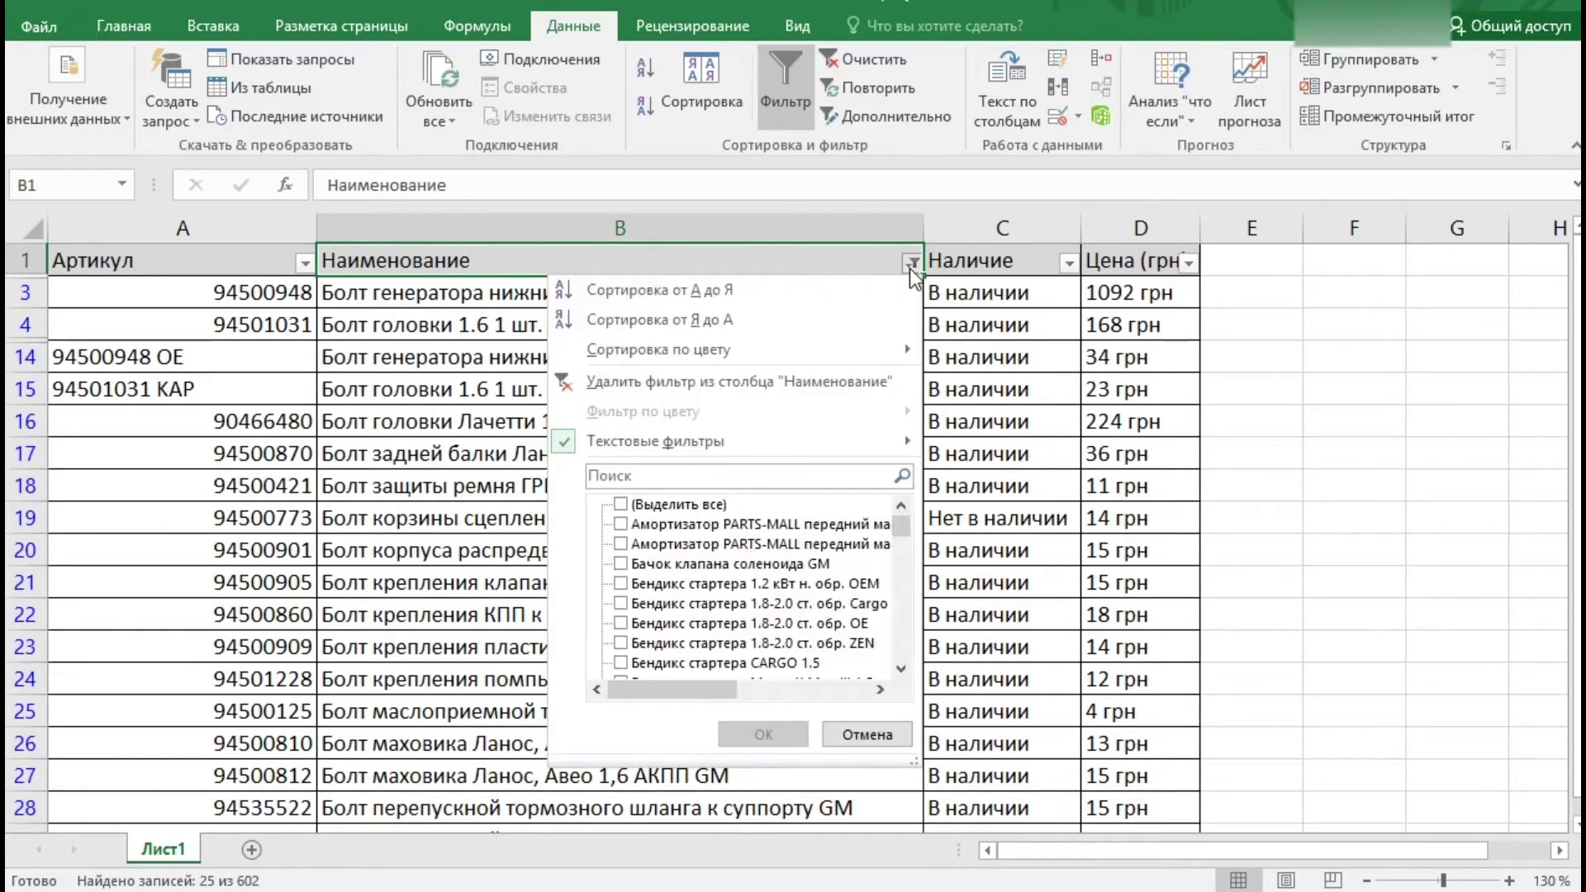
left_click(602, 393)
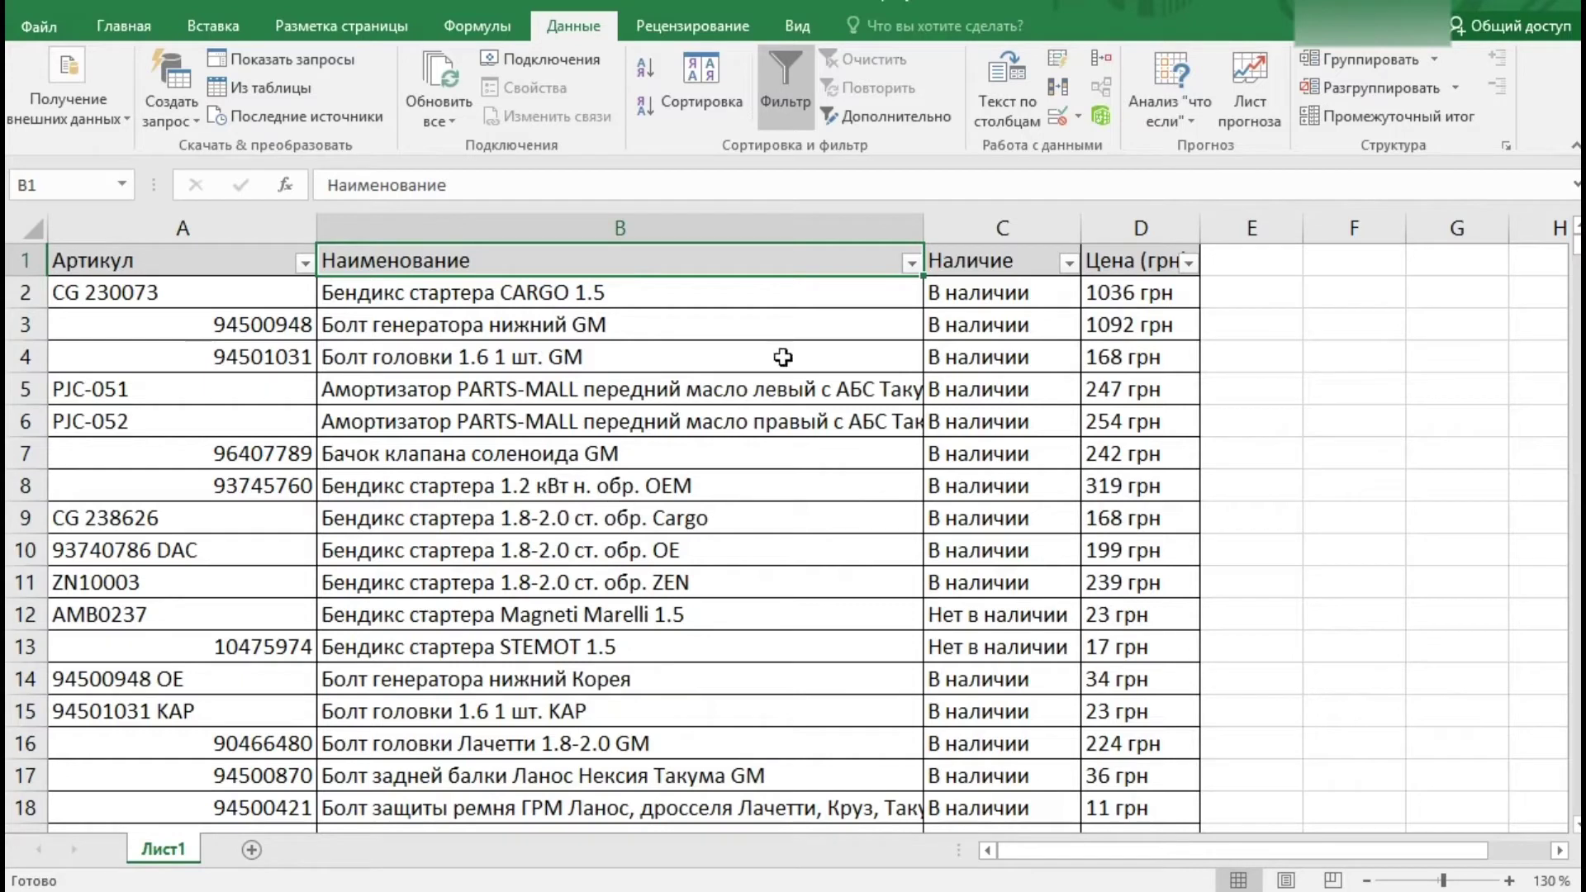
left_click(906, 262)
mouse_move(656, 441)
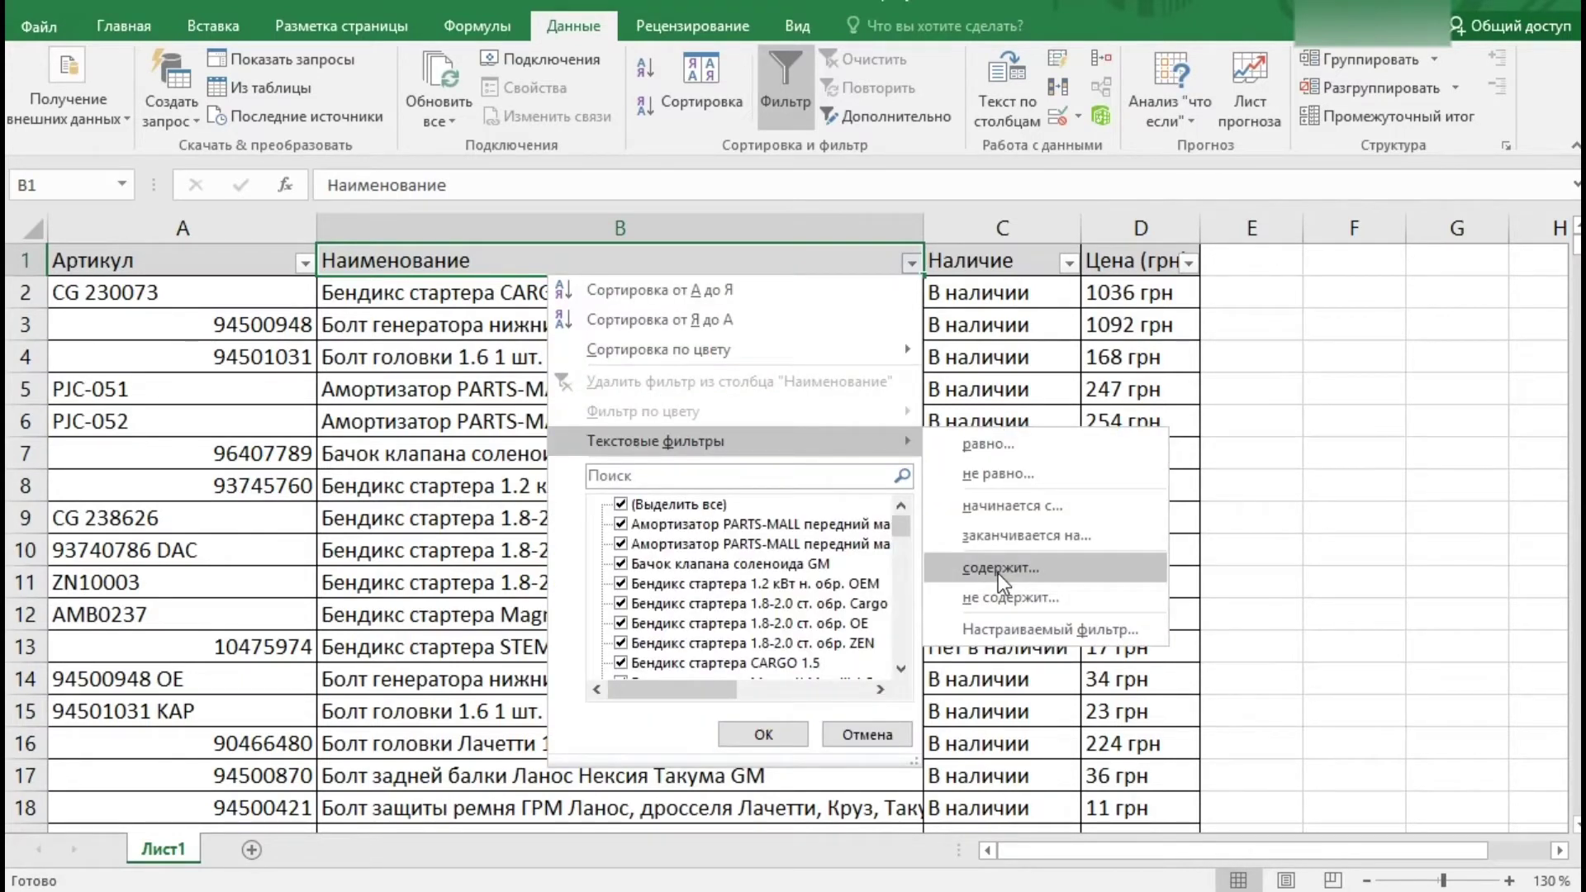
left_click(998, 570)
Step: Filter names containing 1.8, narrowing the list to 42 of 602 records
mouse_move(729, 458)
left_mouse_down()
mouse_move(777, 578)
mouse_move(1111, 411)
left_mouse_up()
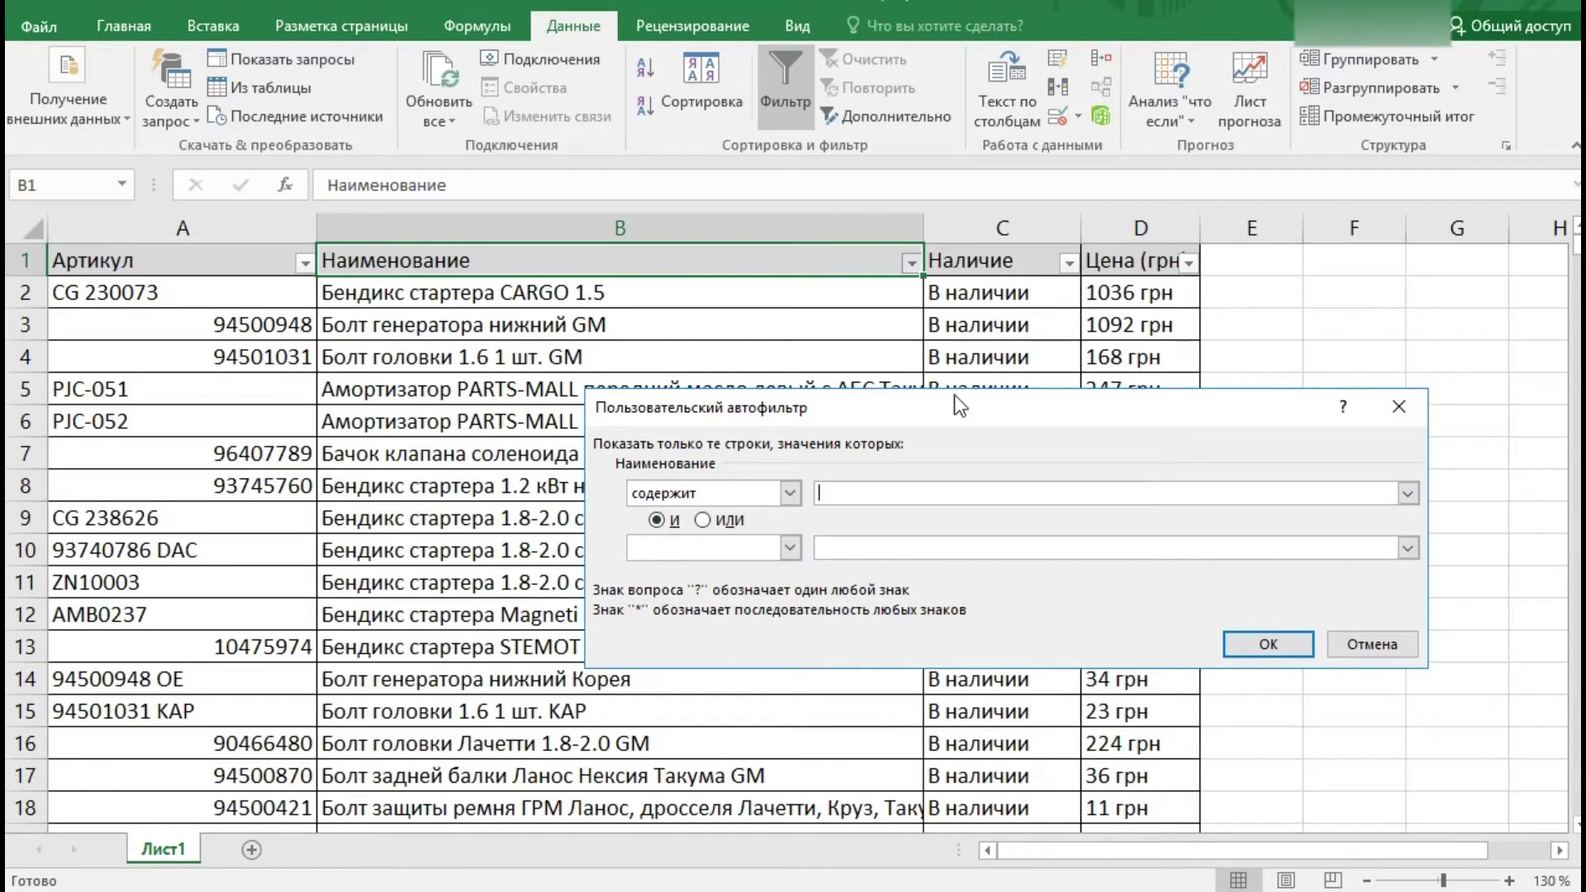
left_click_drag(954, 395, 657, 424)
left_click(662, 527)
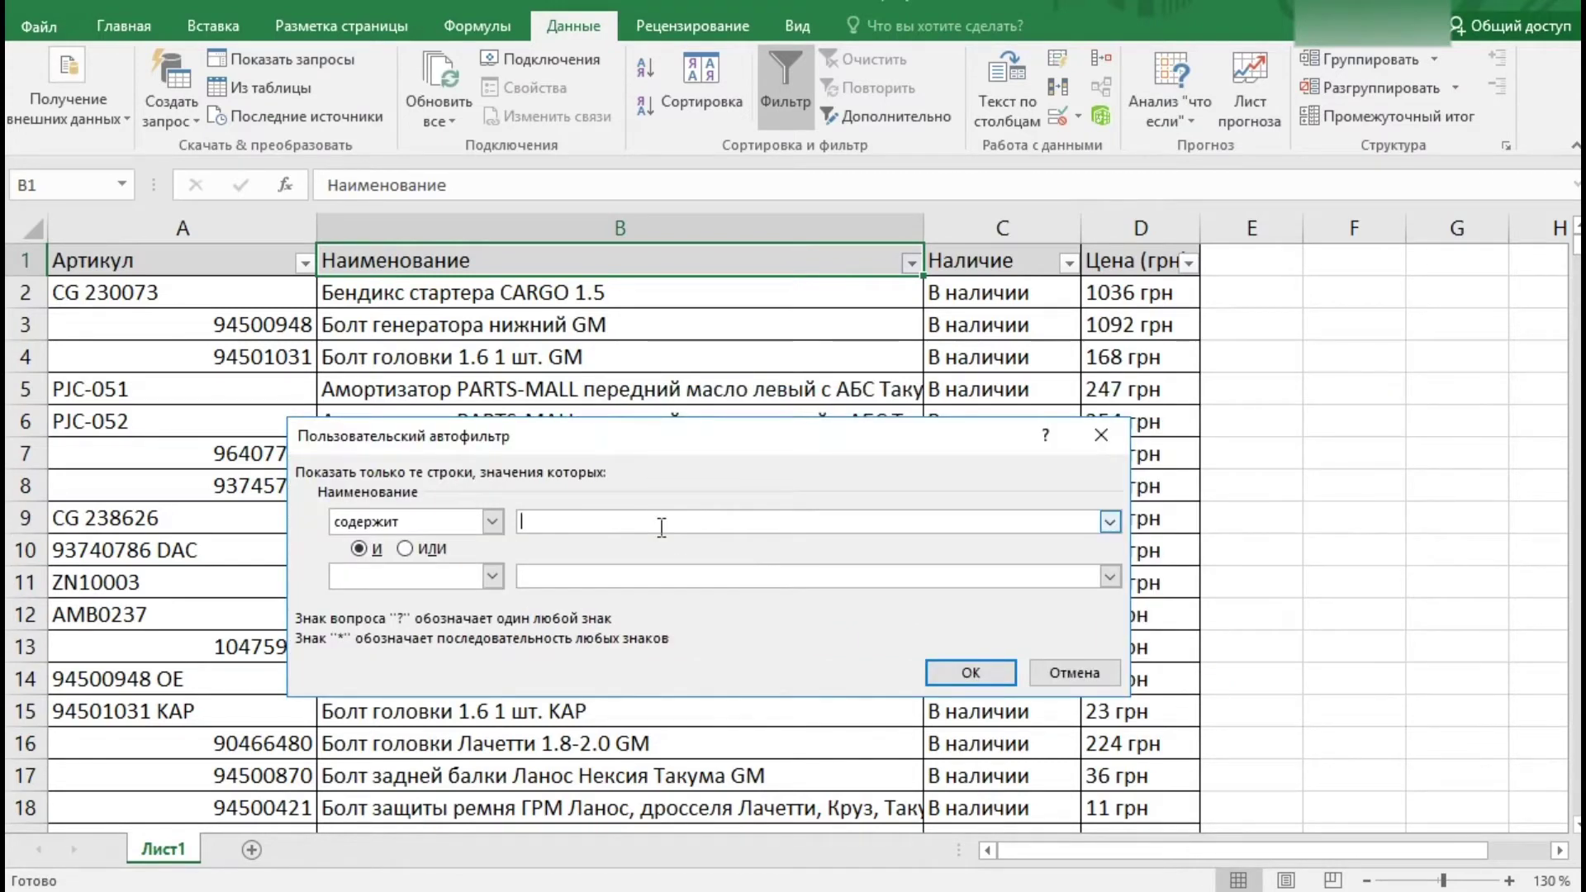
type("1,")
key("BackSpace")
type(".")
type("8")
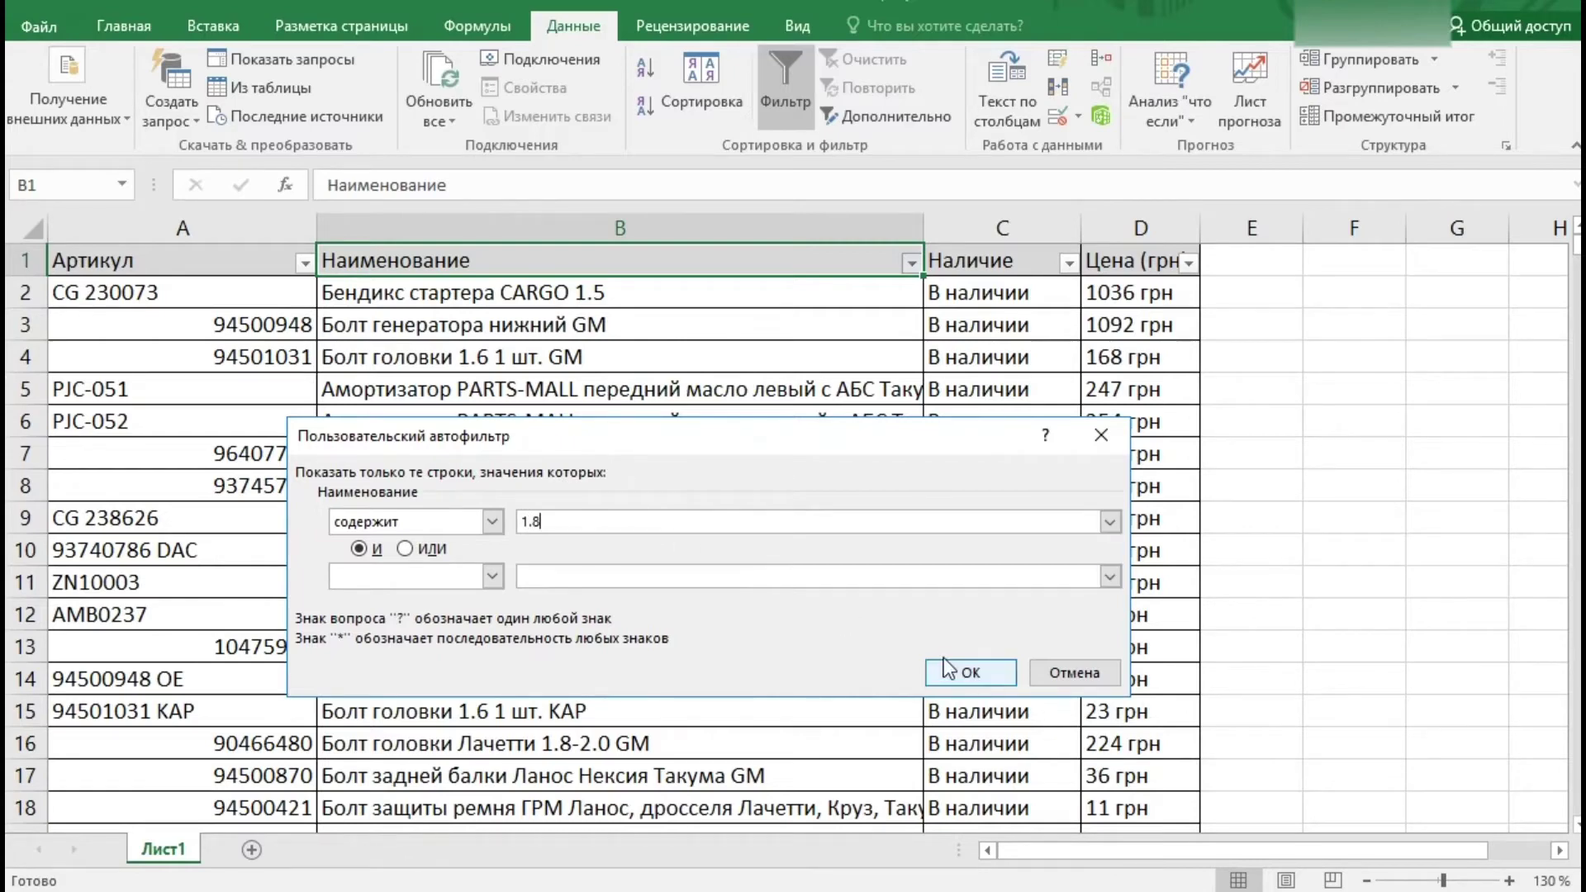
left_click(950, 670)
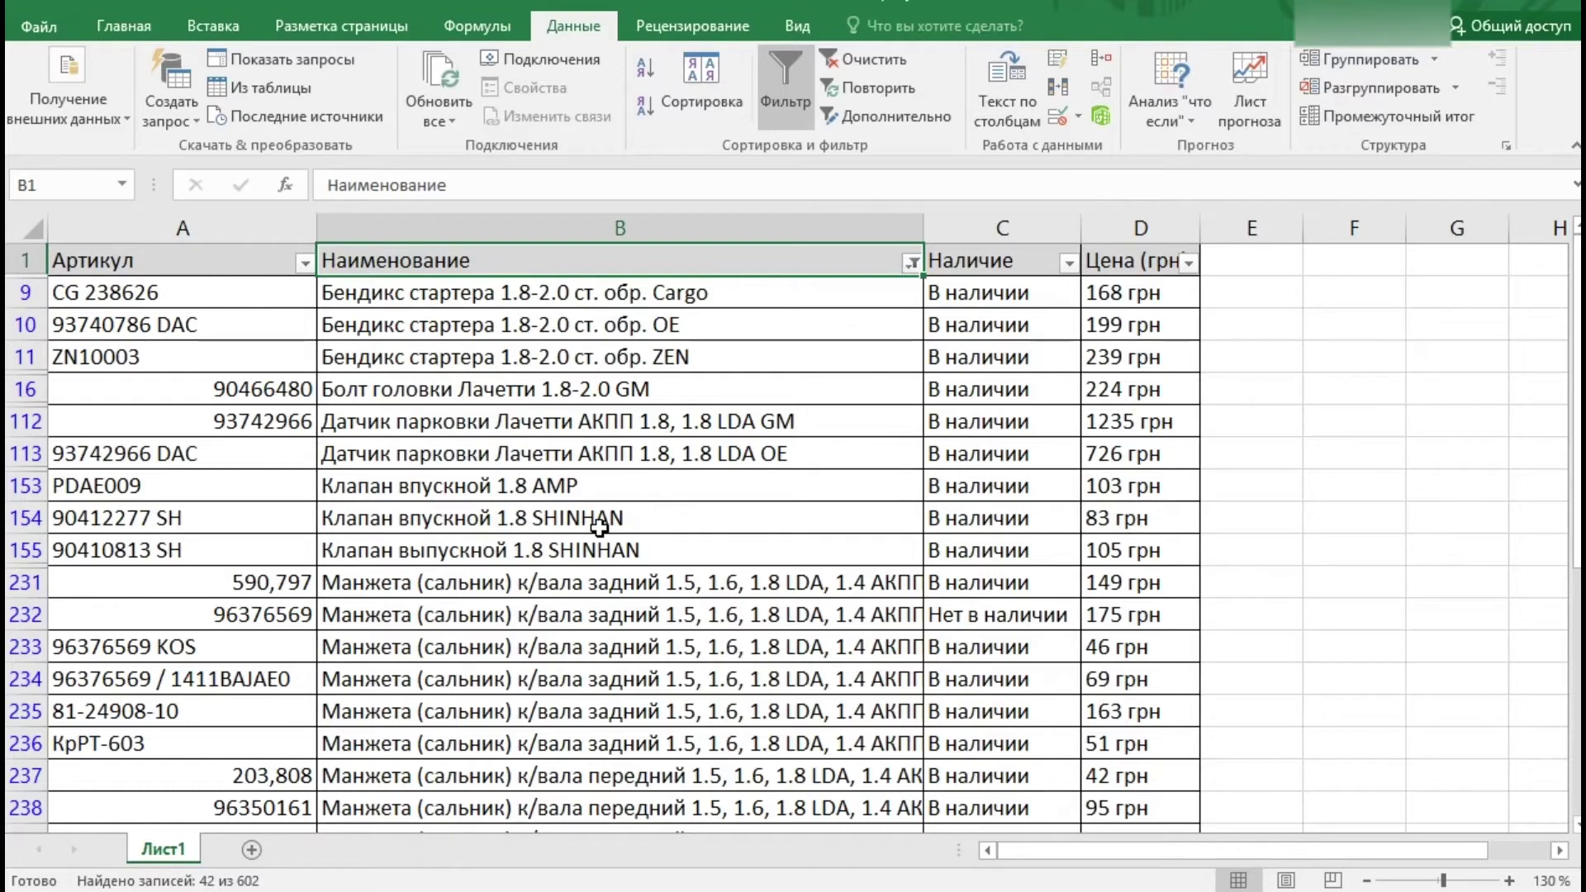
scroll(599, 525, "down", 1)
scroll(602, 524, "down", 1)
scroll(603, 523, "down", 2)
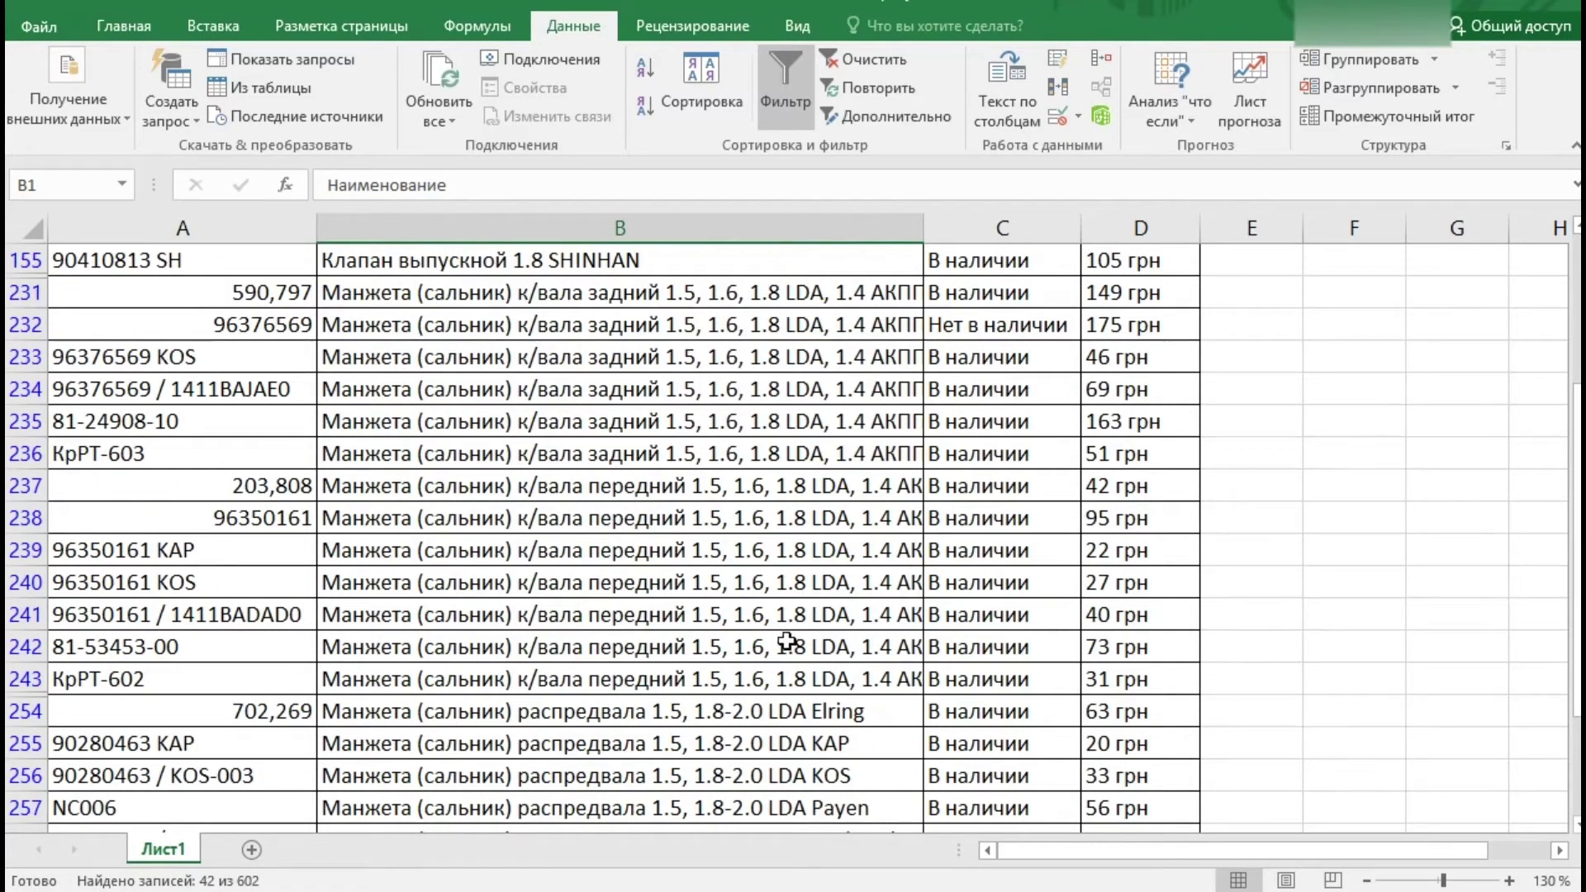
scroll(787, 641, "down", 3)
scroll(772, 637, "up", 6)
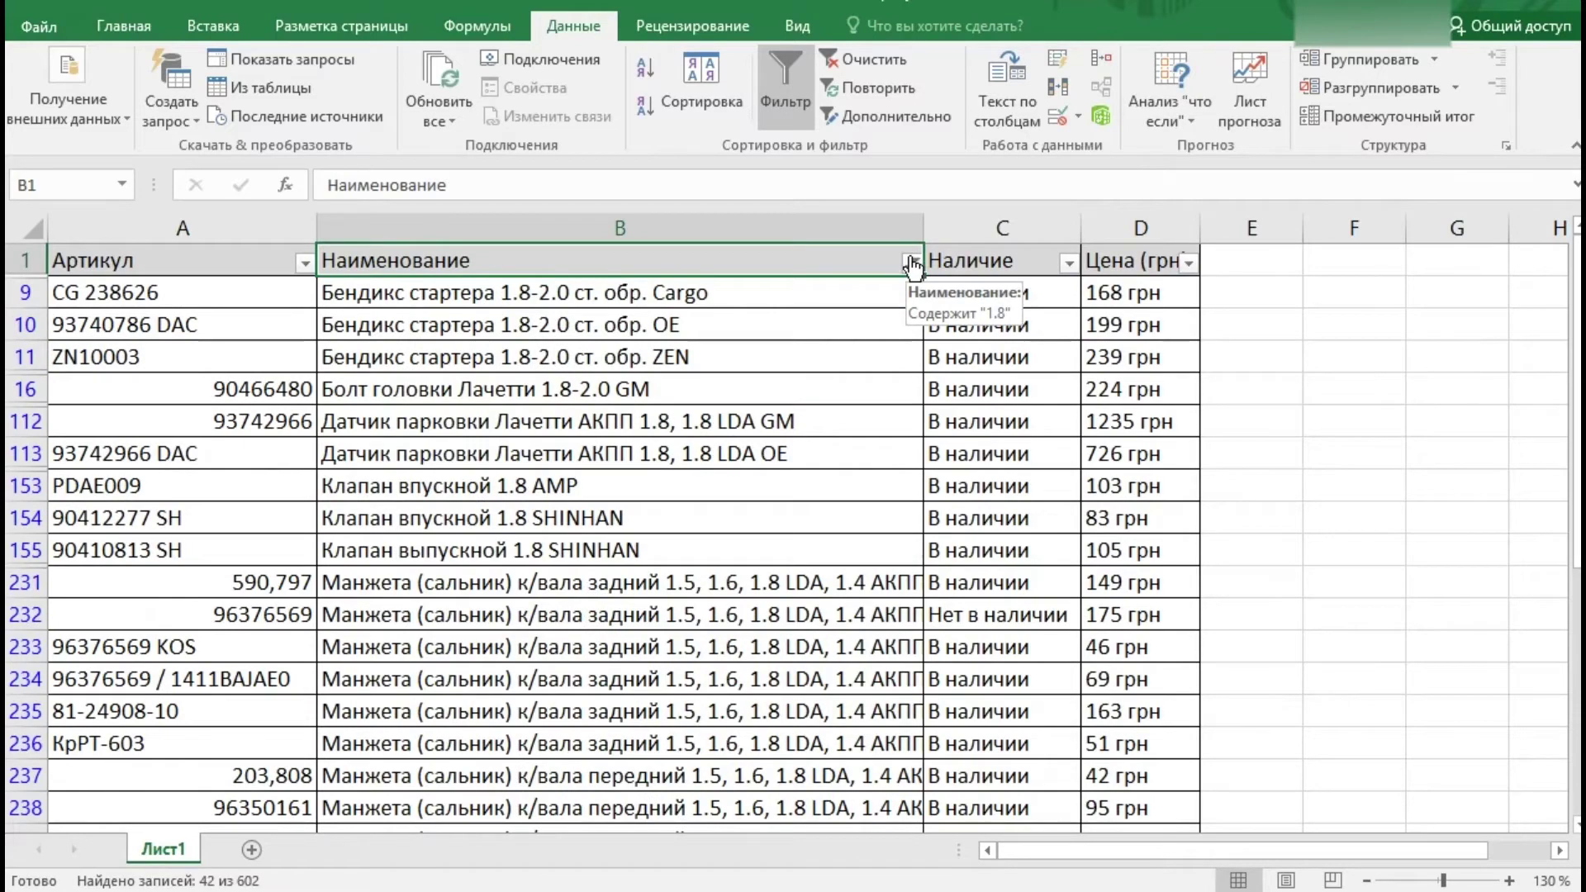
left_click(911, 263)
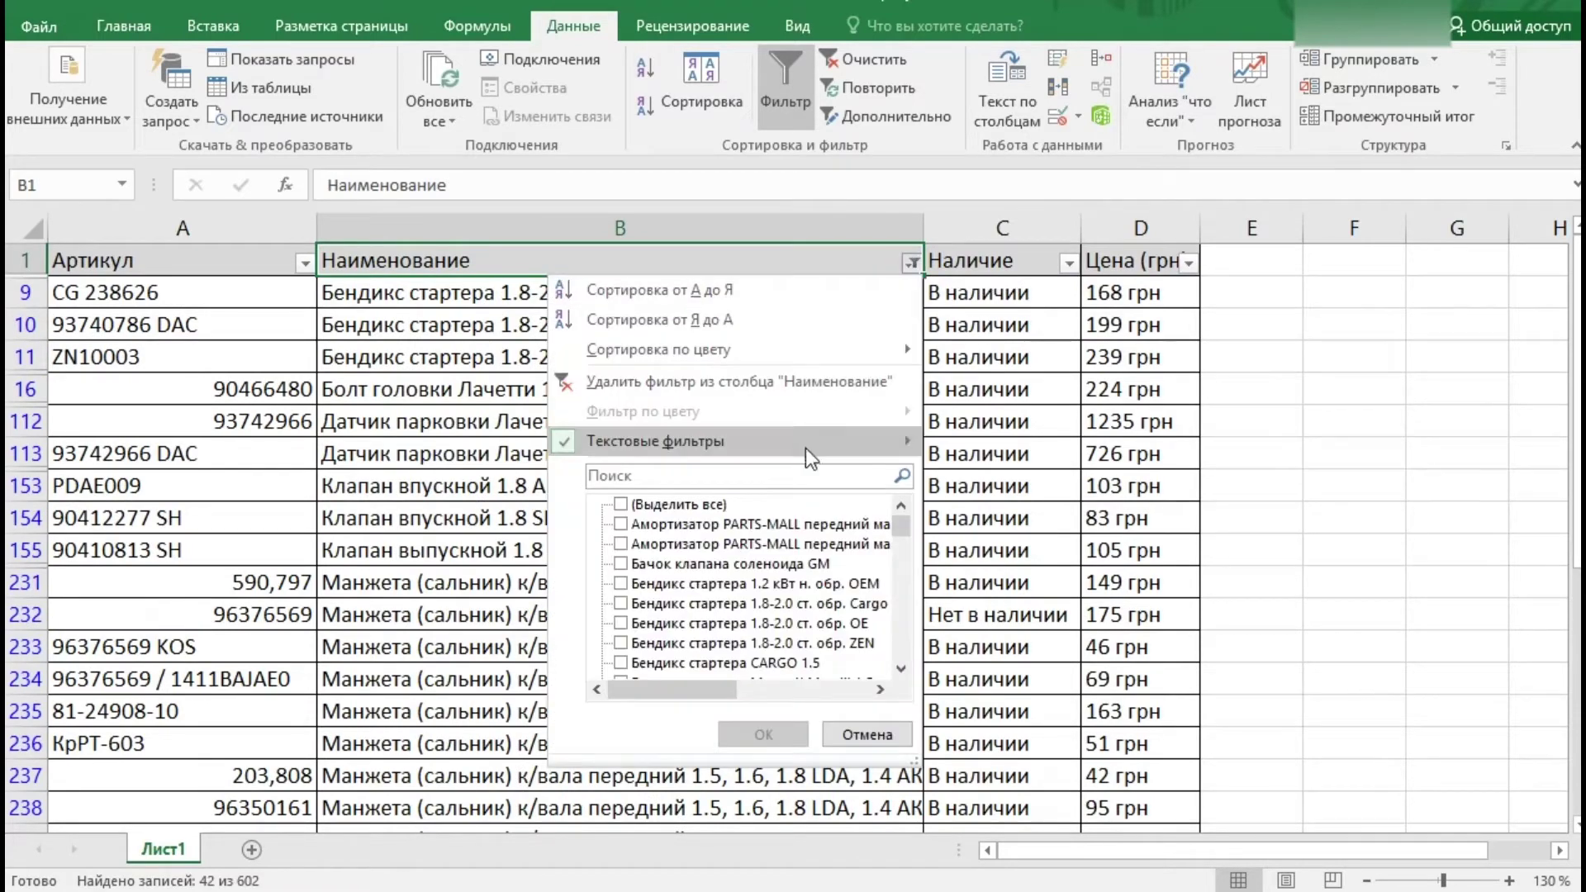
mouse_move(694, 441)
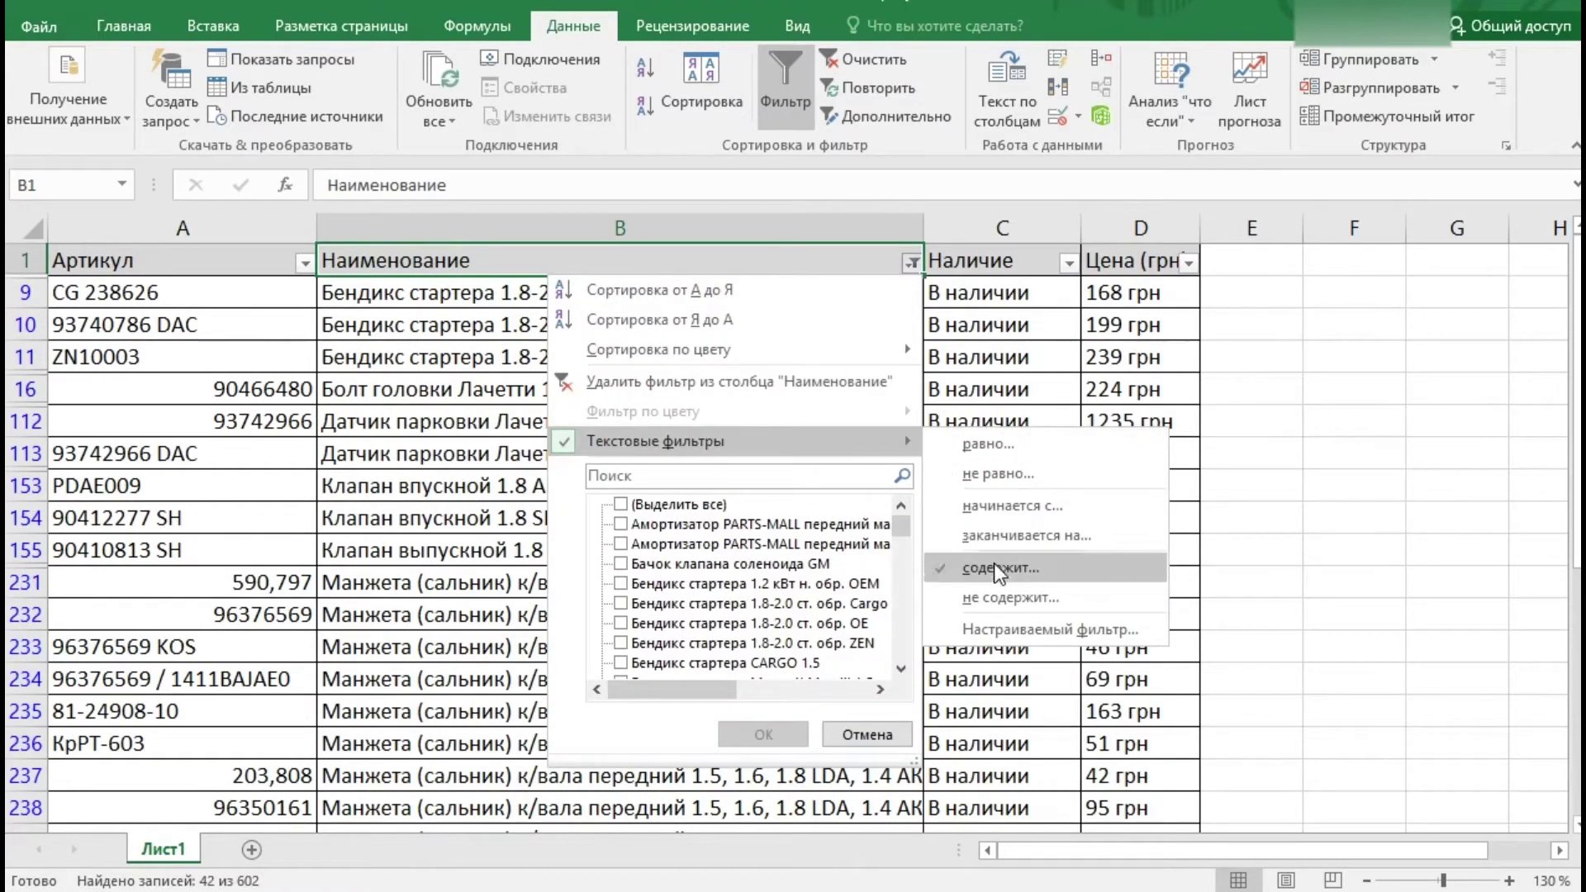
Step: Add an ИЛИ (OR) condition 'равно *стартер*' to the contains 1.8 name filter
left_click(995, 568)
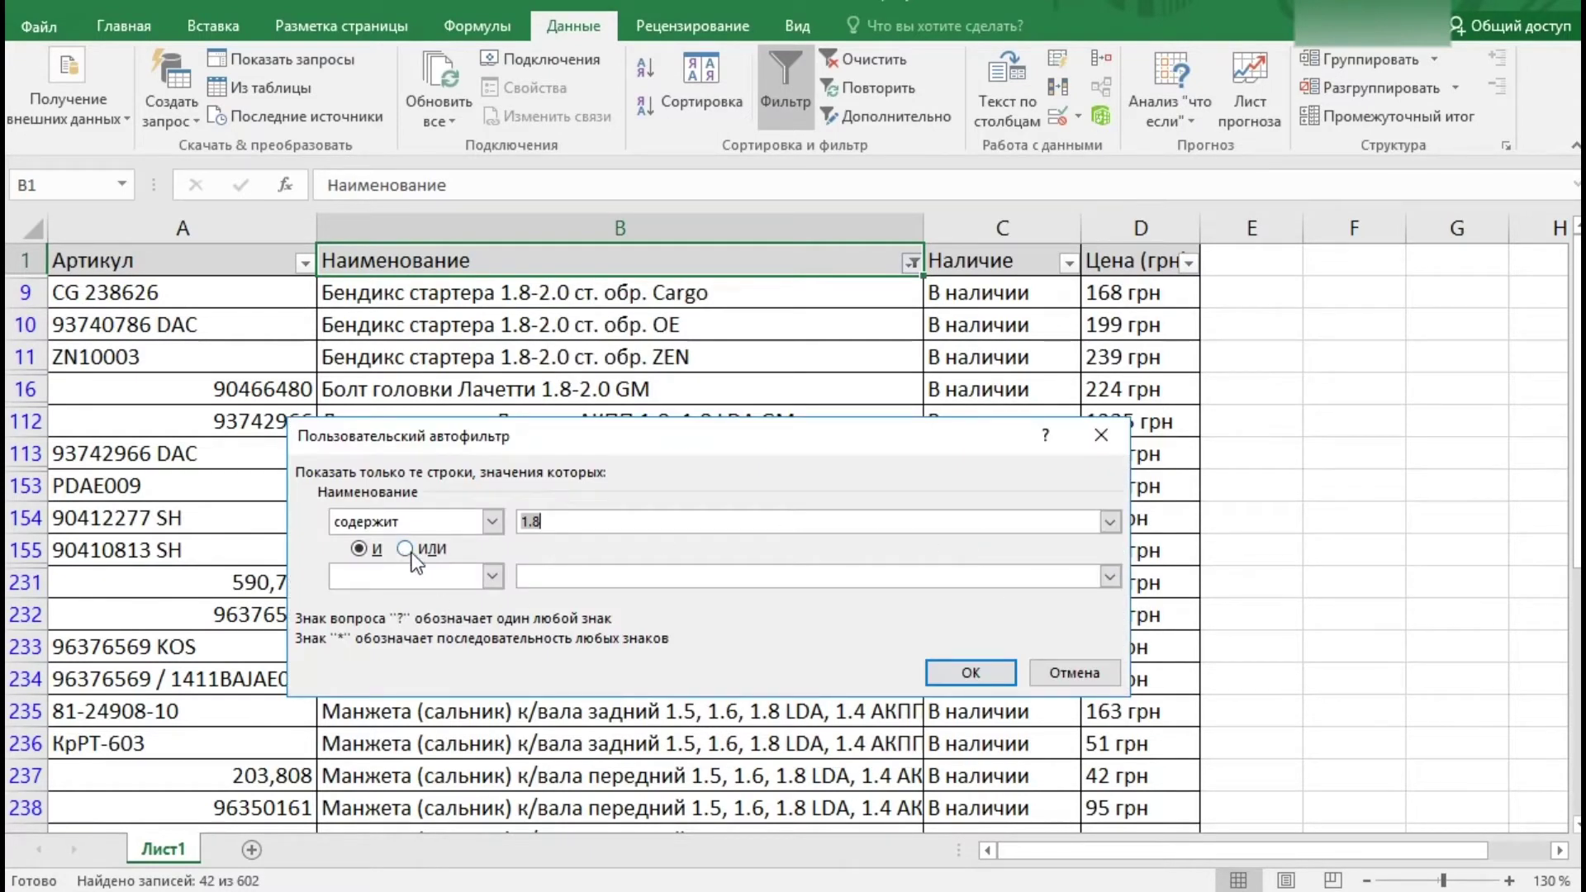
left_click(405, 550)
left_click(487, 576)
left_click(429, 594)
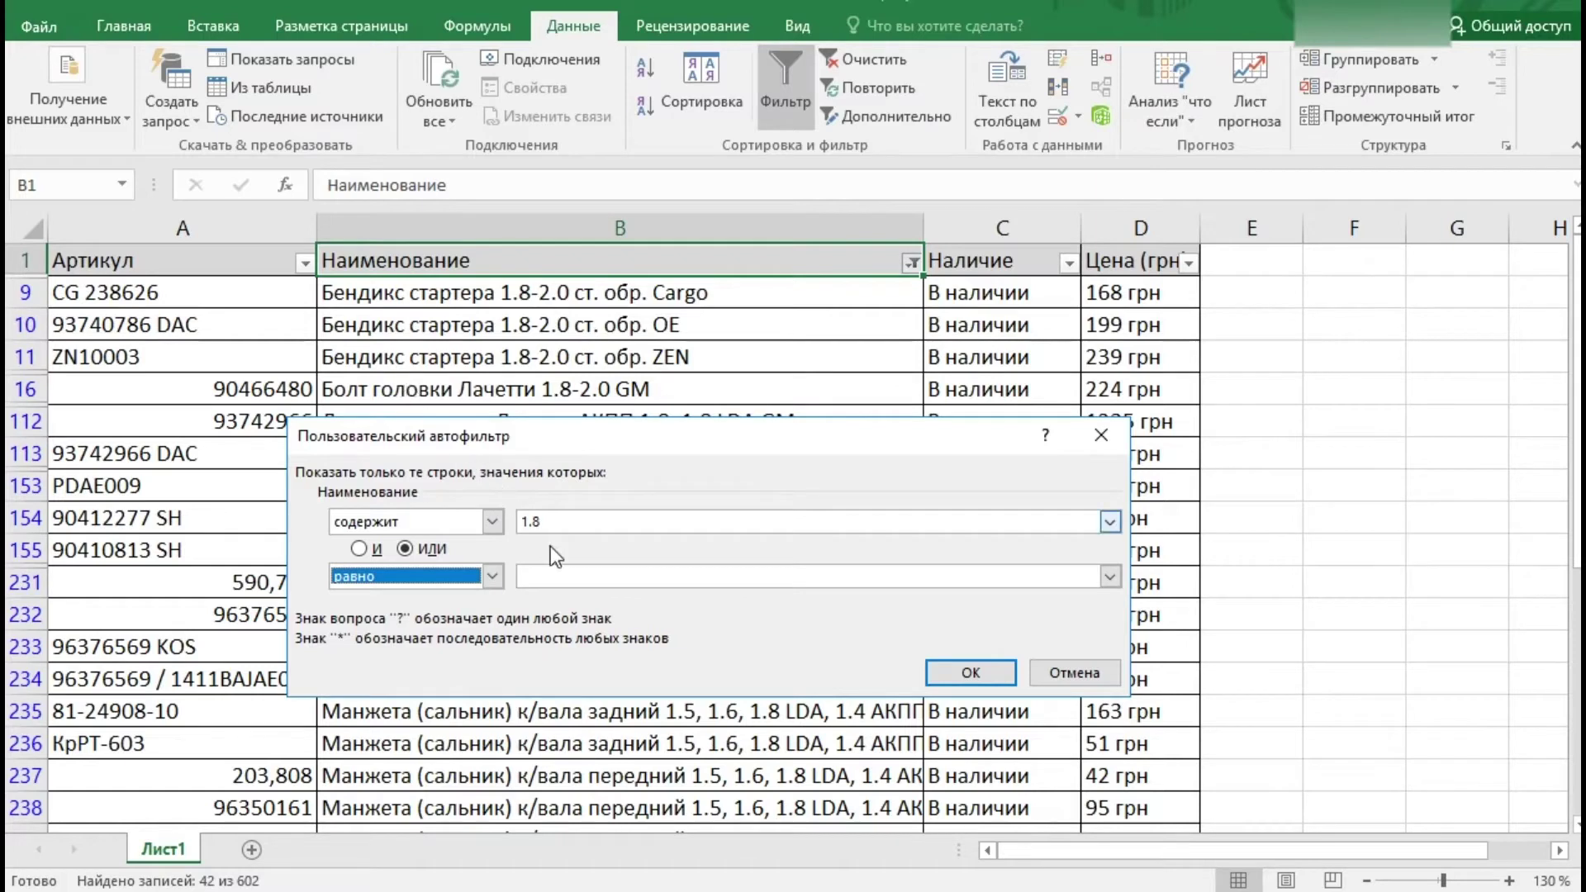
left_click(554, 577)
type("стартер")
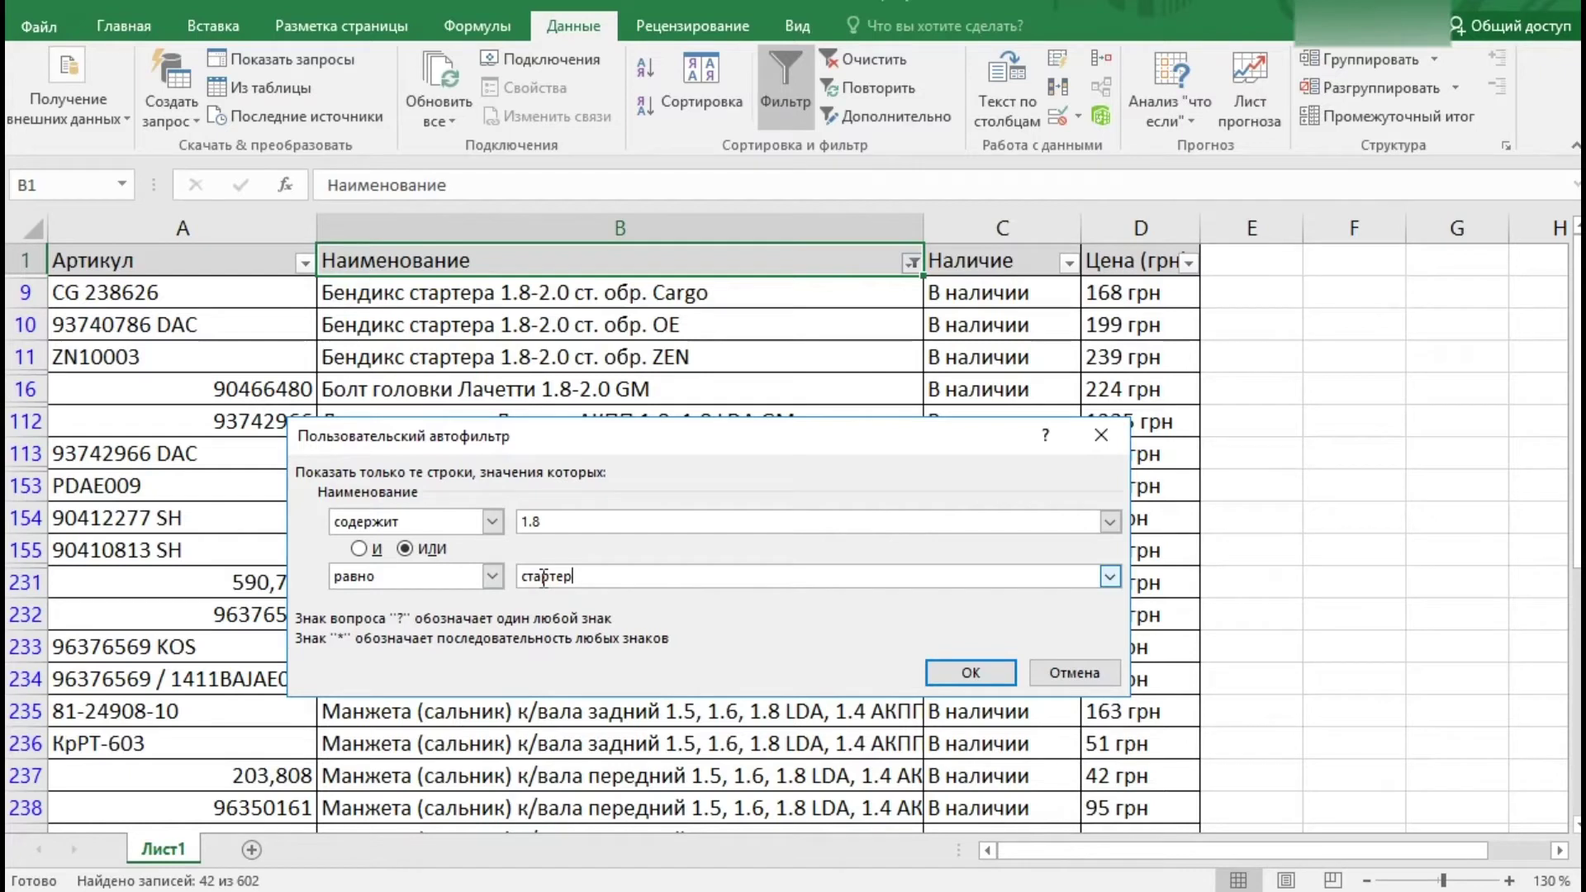
key("Home")
type("*")
type("*")
left_click(948, 668)
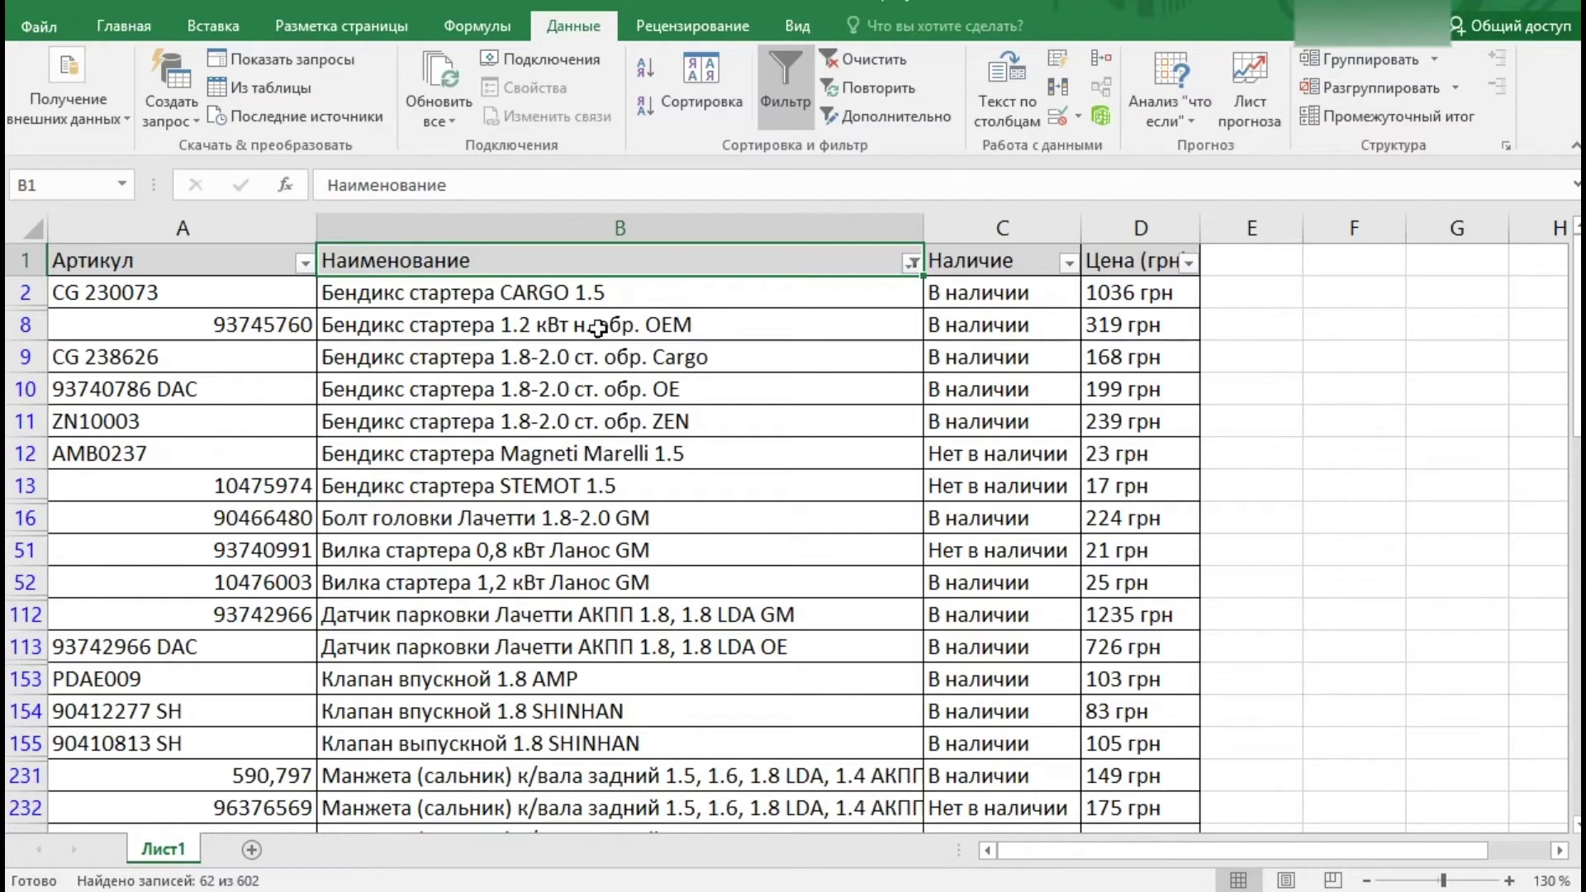
Step: Check the 62 filtered rows, including a starter part and the Лачетти bolt matched by 1.8
left_click(427, 285)
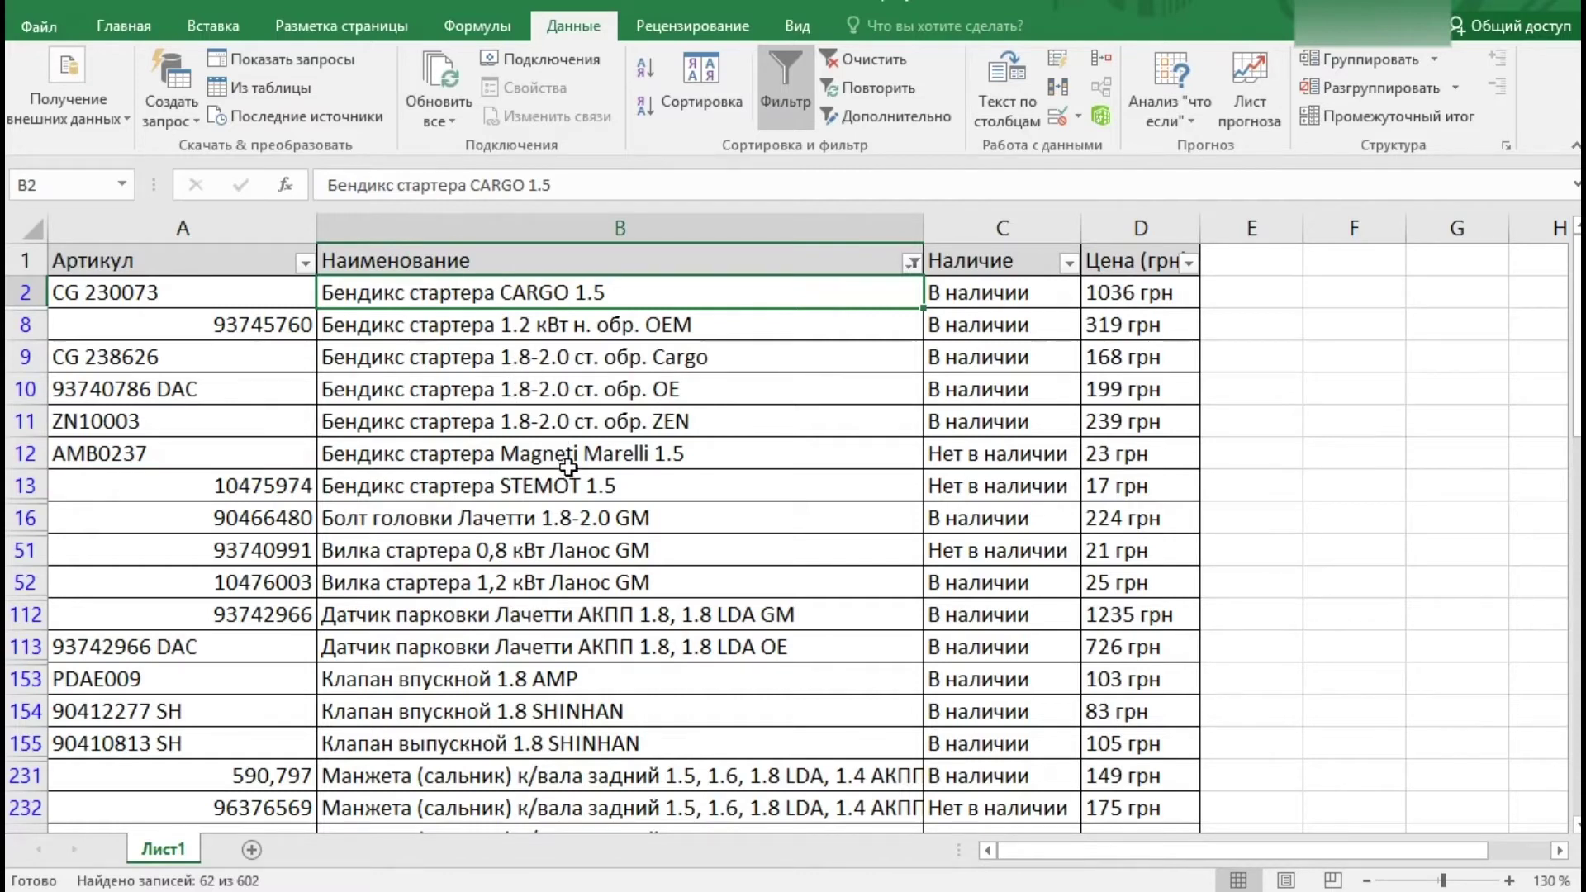
left_click(383, 521)
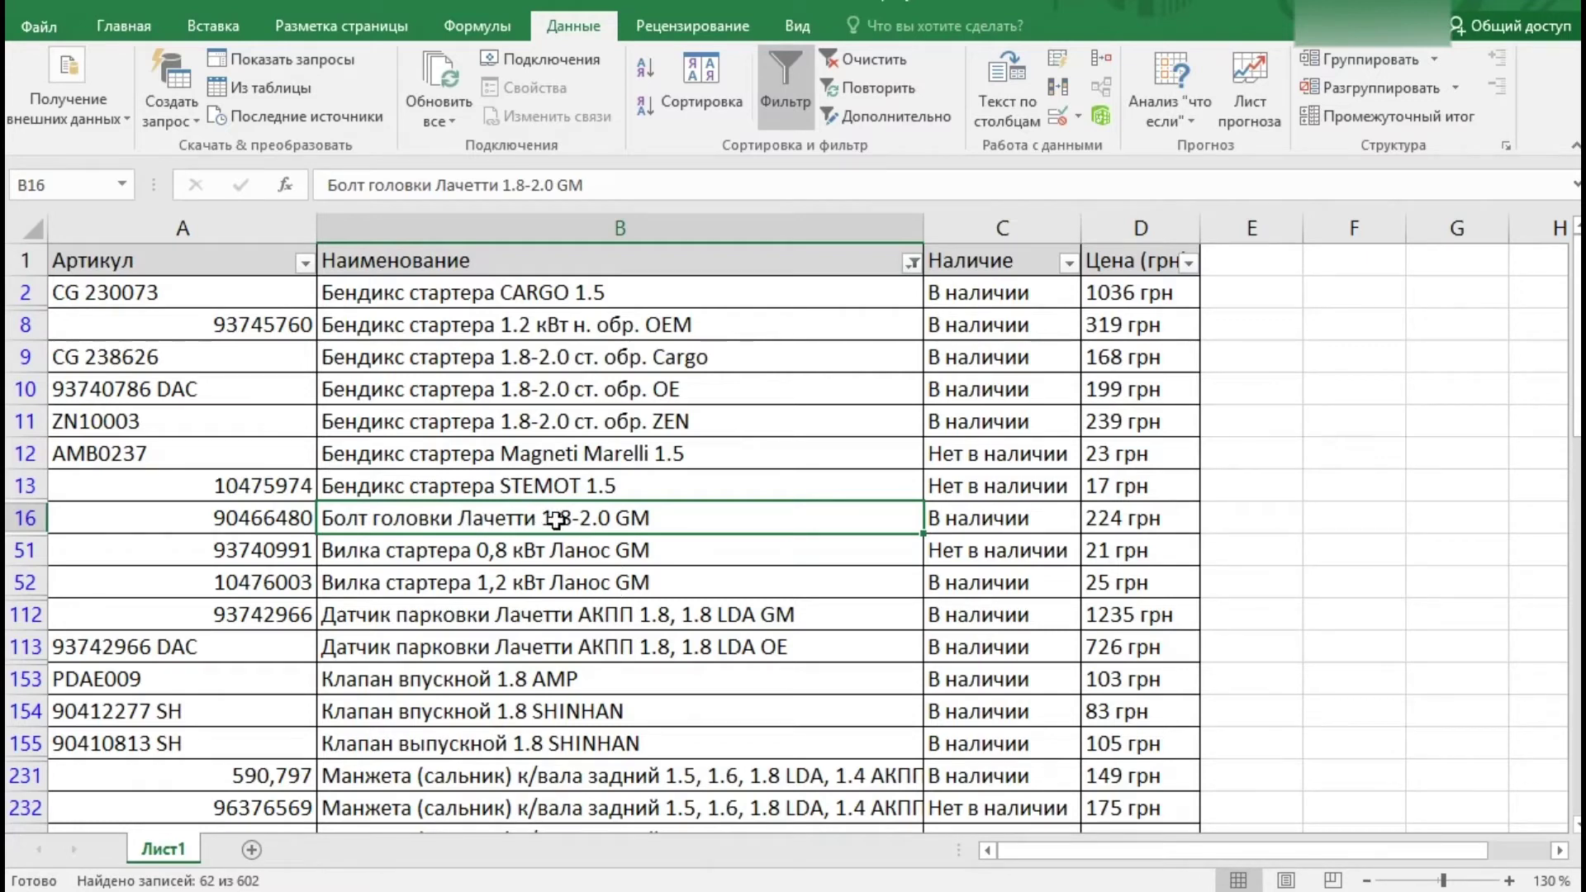
key("Down")
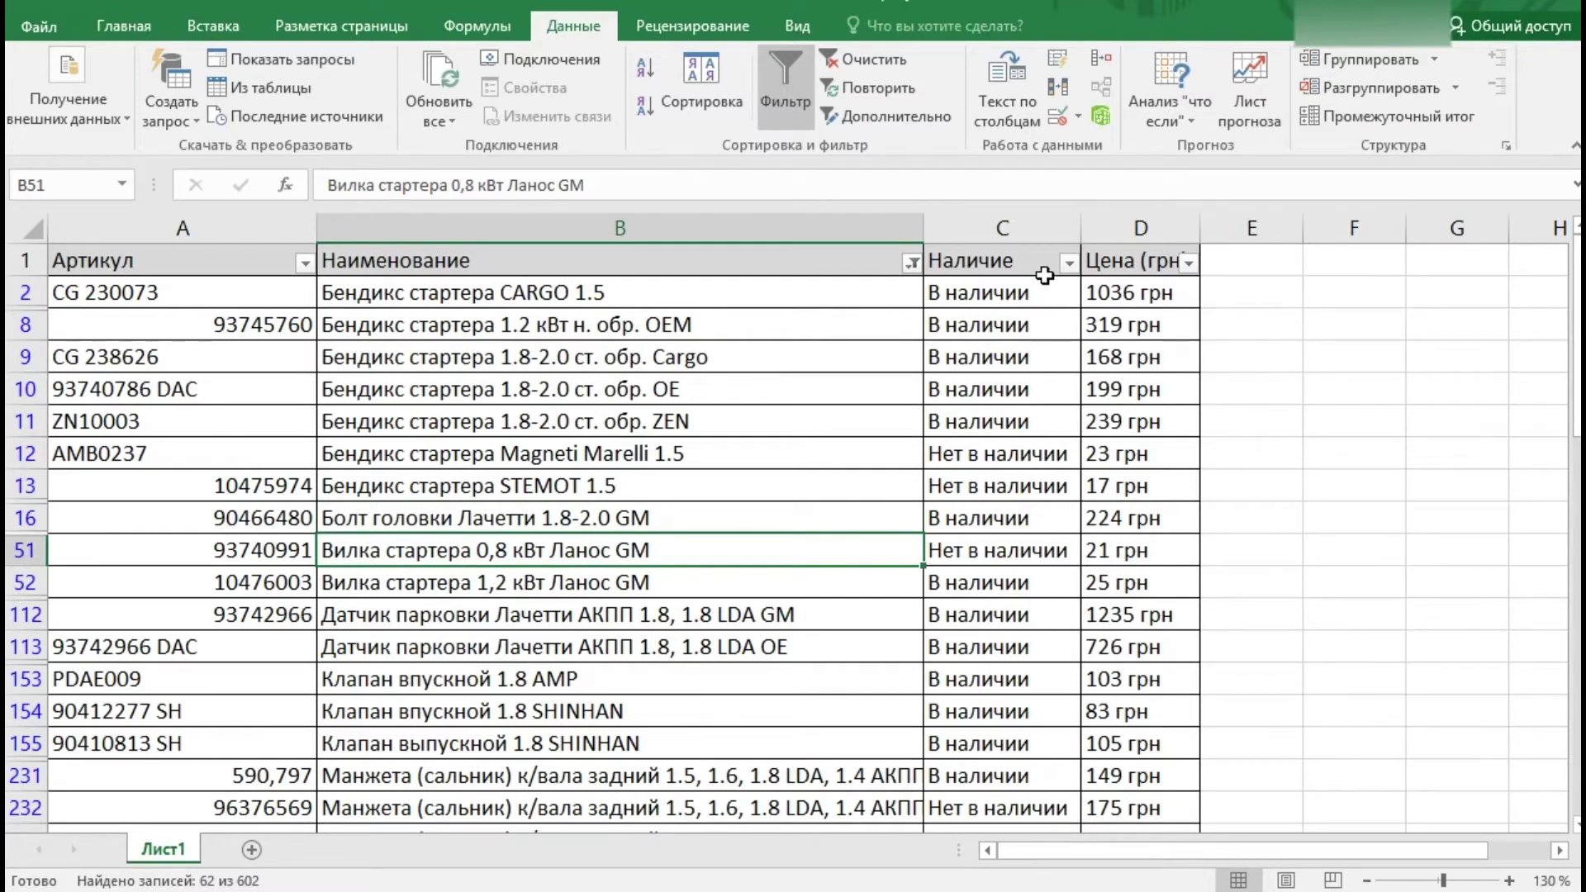
Step: Uncheck Нет в наличии in the Наличие filter, keeping 54 of 602 in-stock rows
left_click(1071, 264)
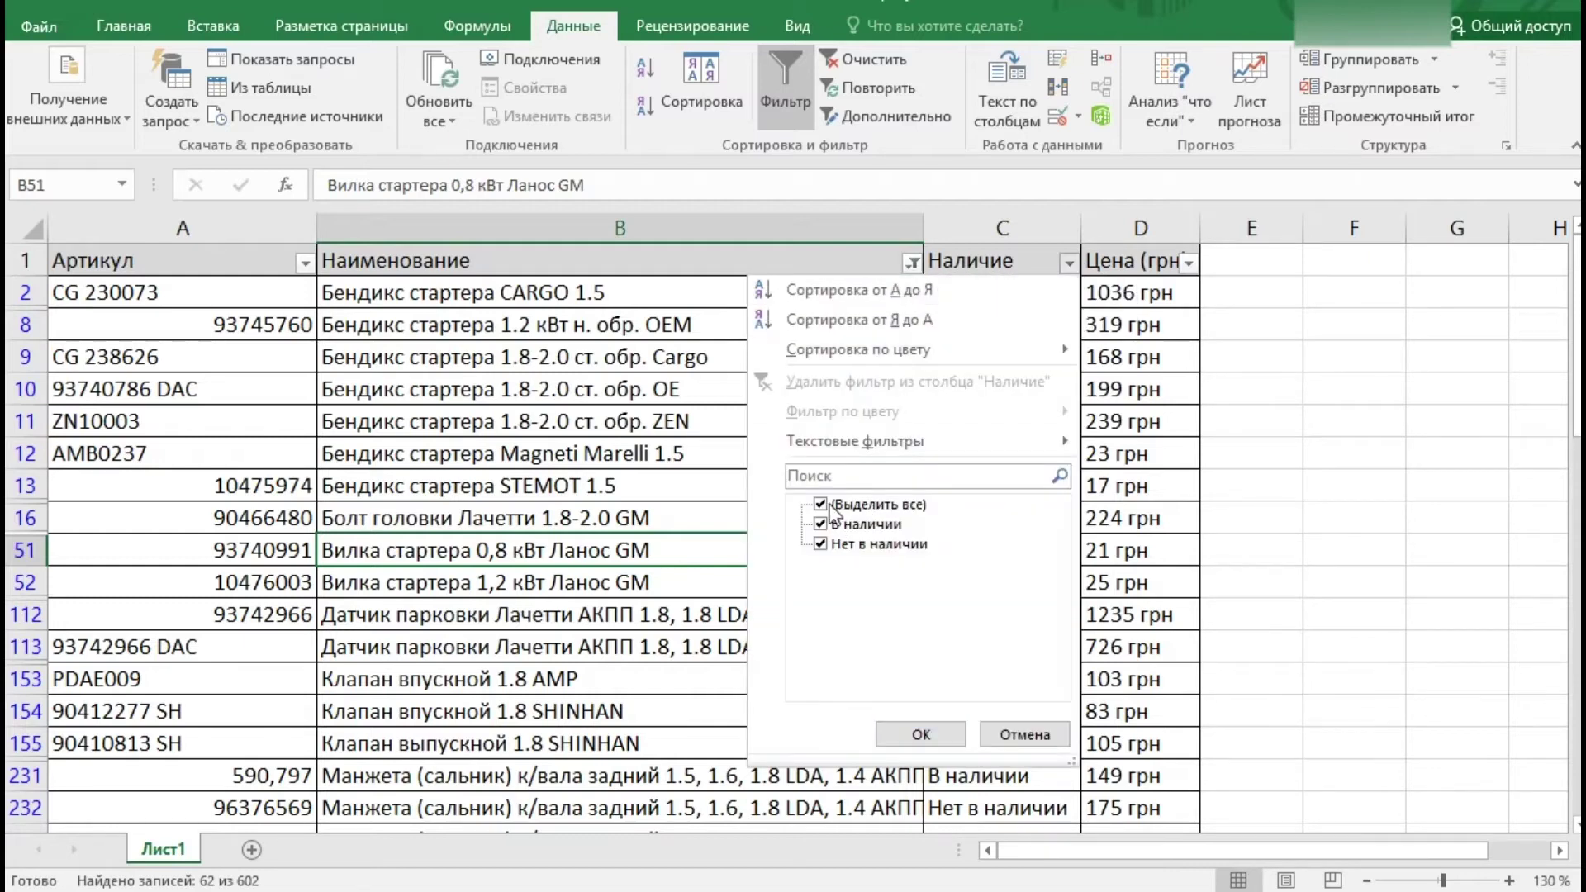
left_click(823, 505)
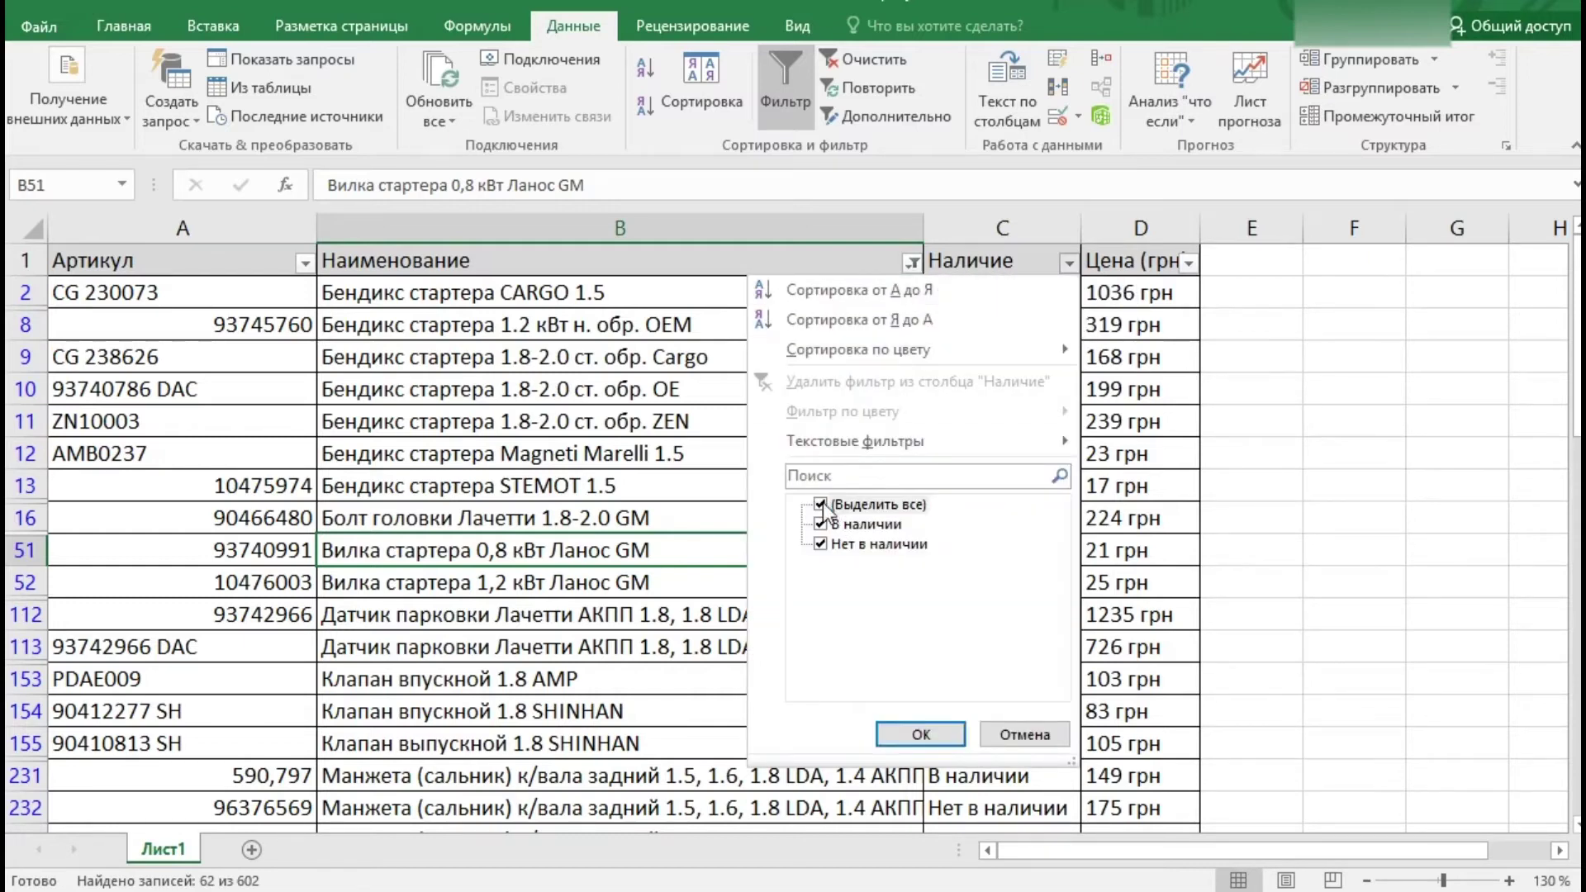
left_click(821, 524)
left_click(927, 727)
left_click(923, 732)
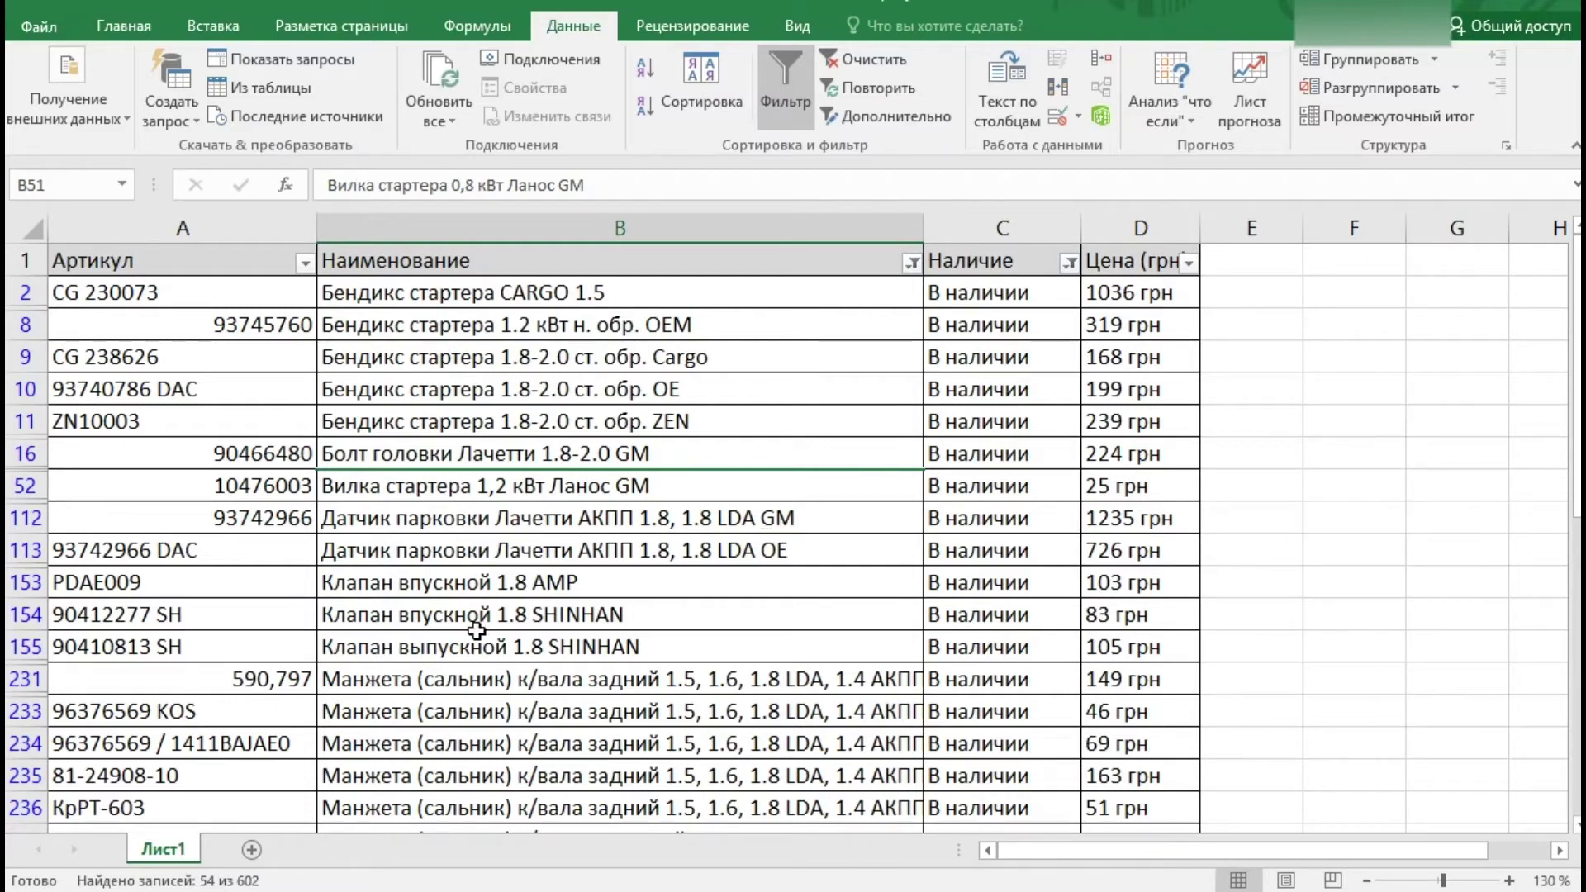
scroll(645, 413, "down", 2)
scroll(645, 413, "down", 3)
scroll(645, 414, "up", 3)
scroll(645, 413, "up", 2)
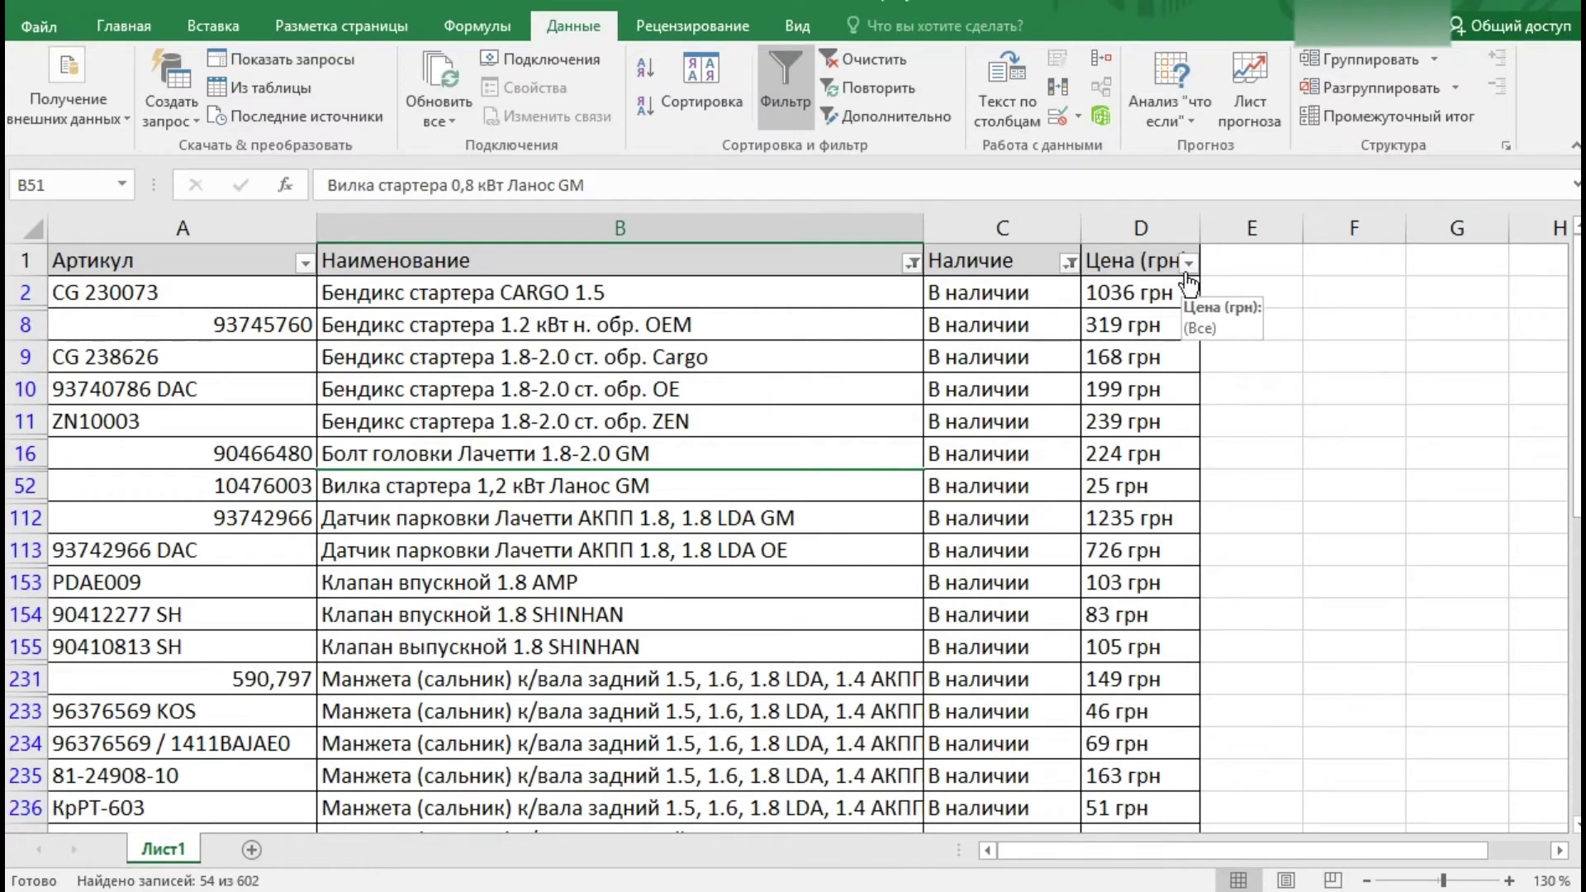
left_click(1124, 589)
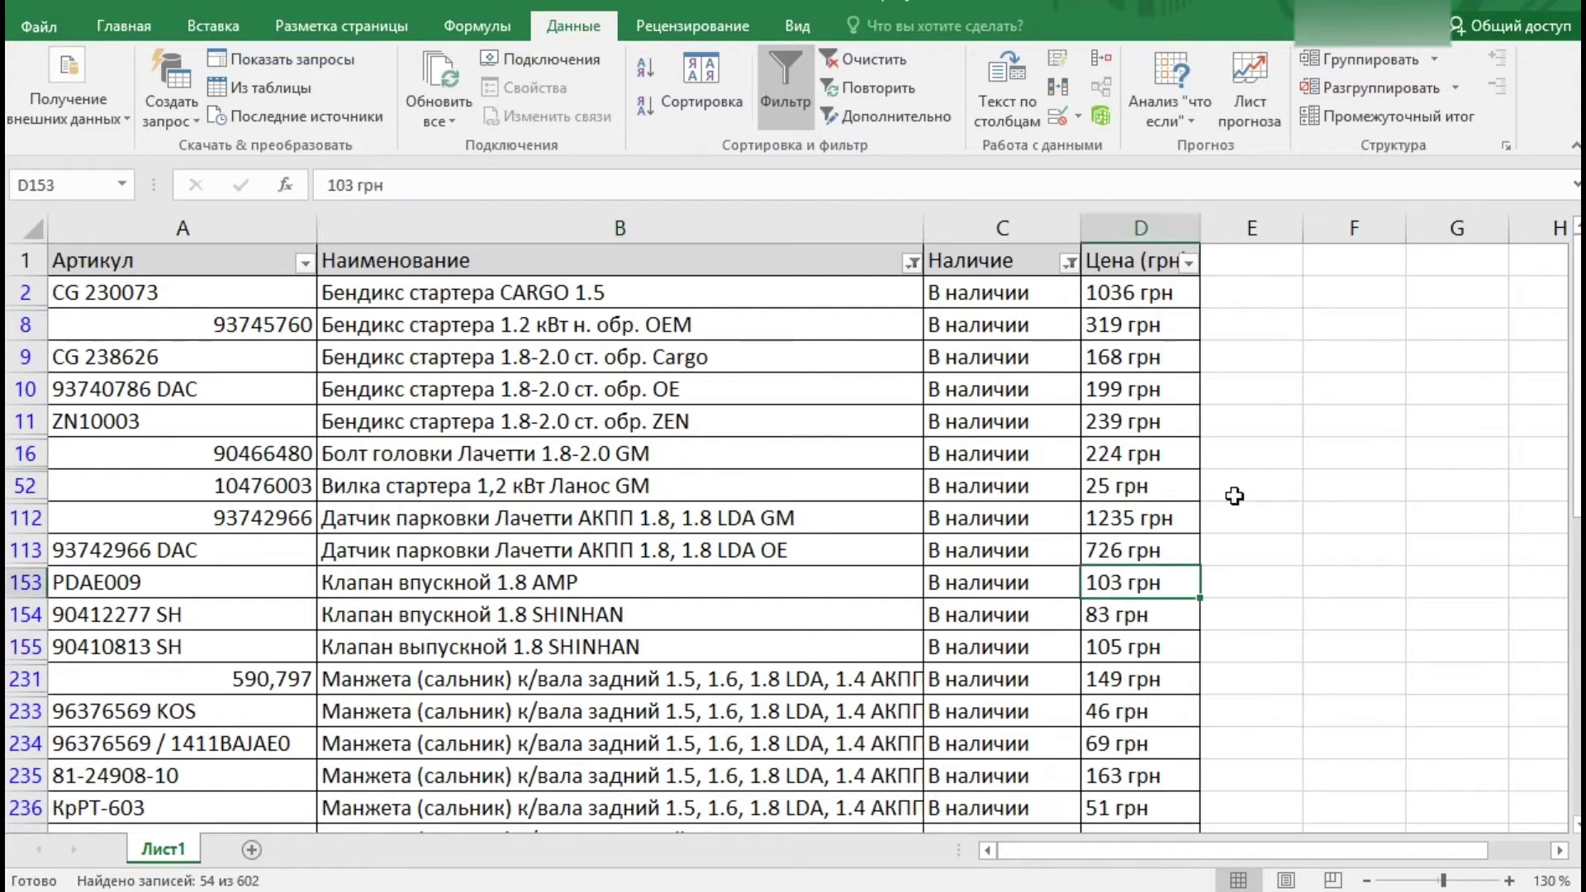
left_click(1189, 264)
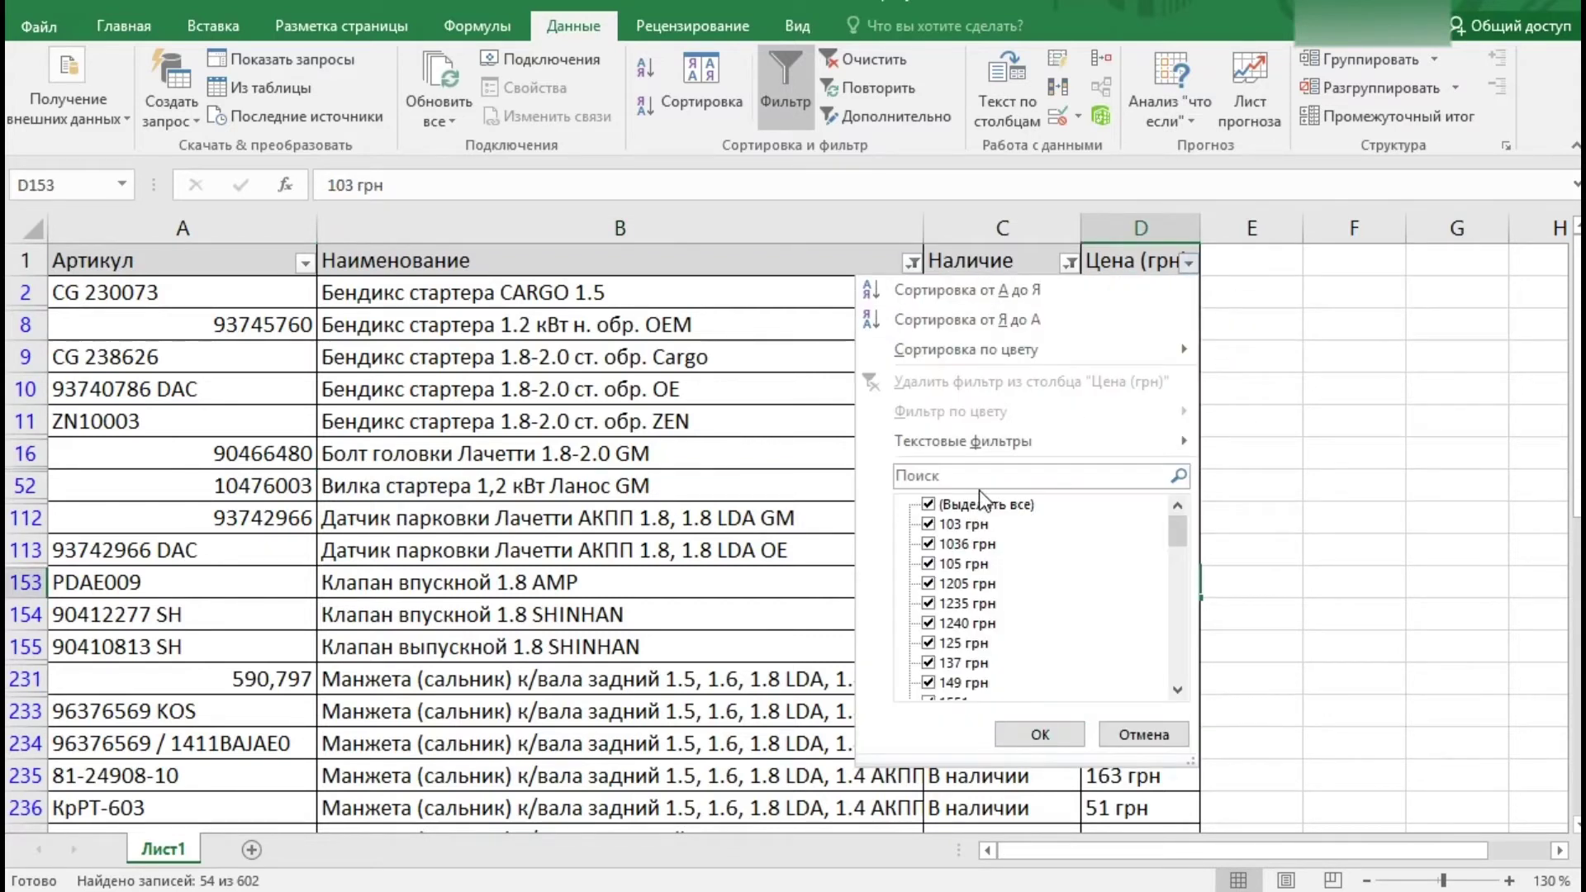
left_click(958, 504)
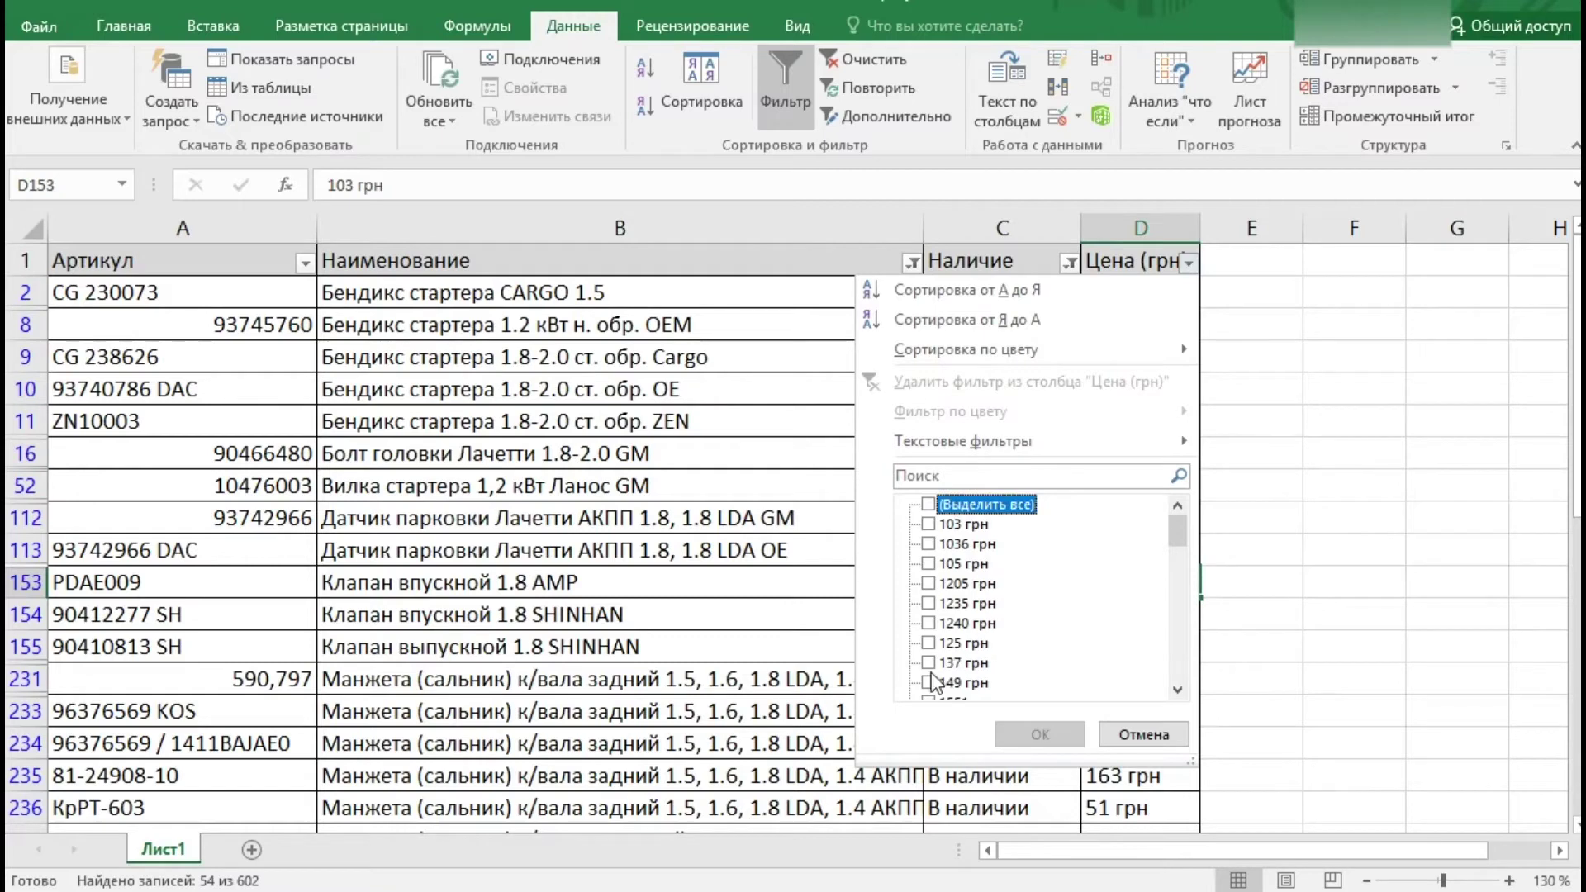
left_click(928, 524)
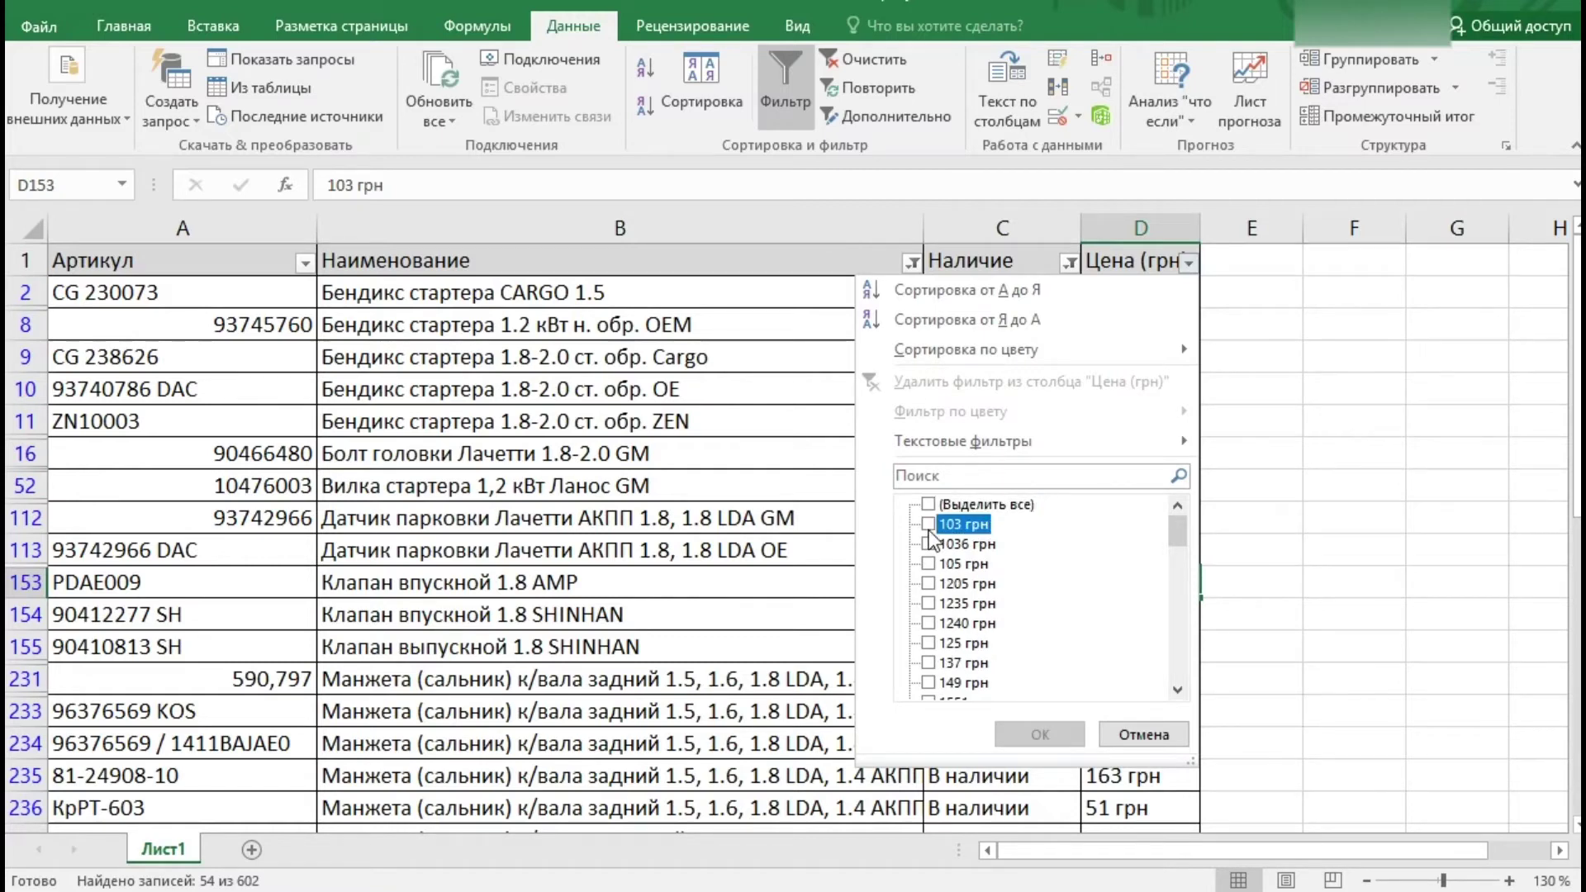
left_click(1042, 732)
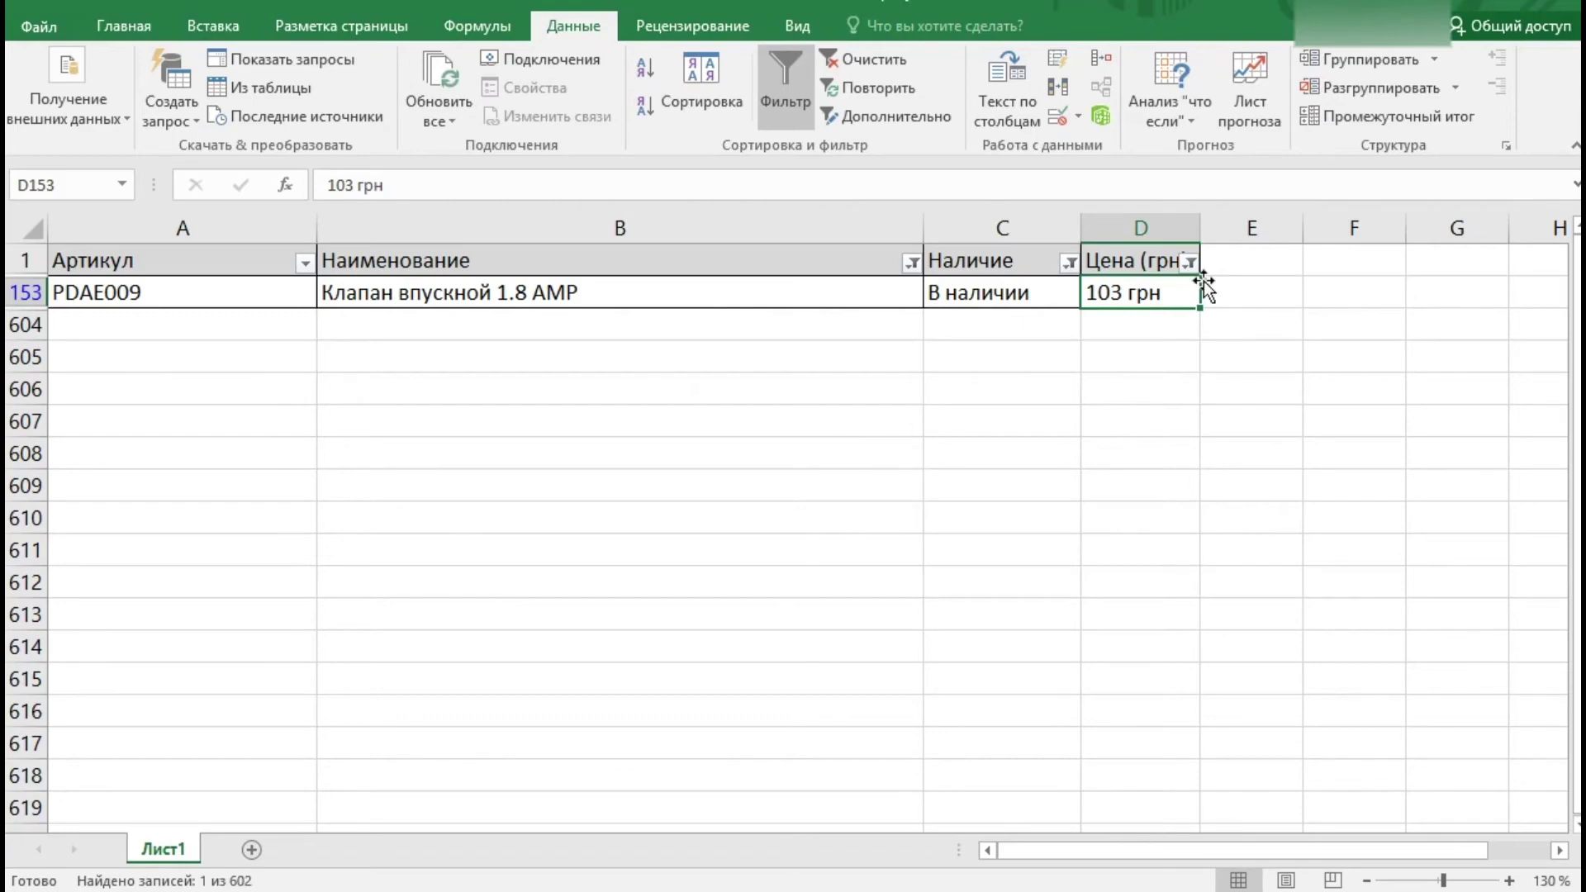
left_click(1189, 263)
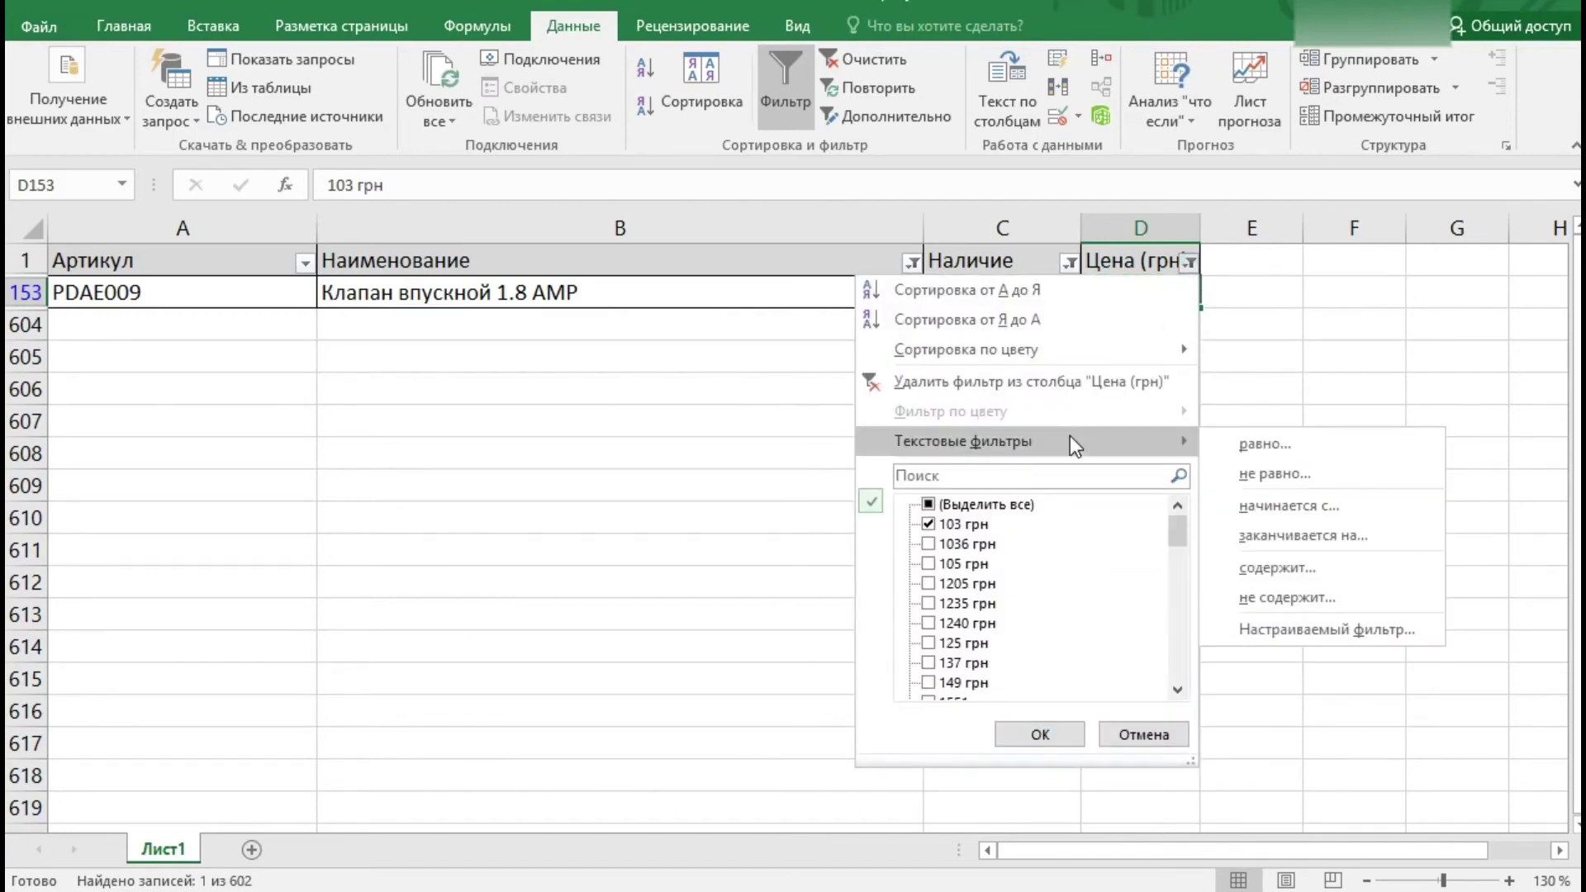
left_click(1066, 383)
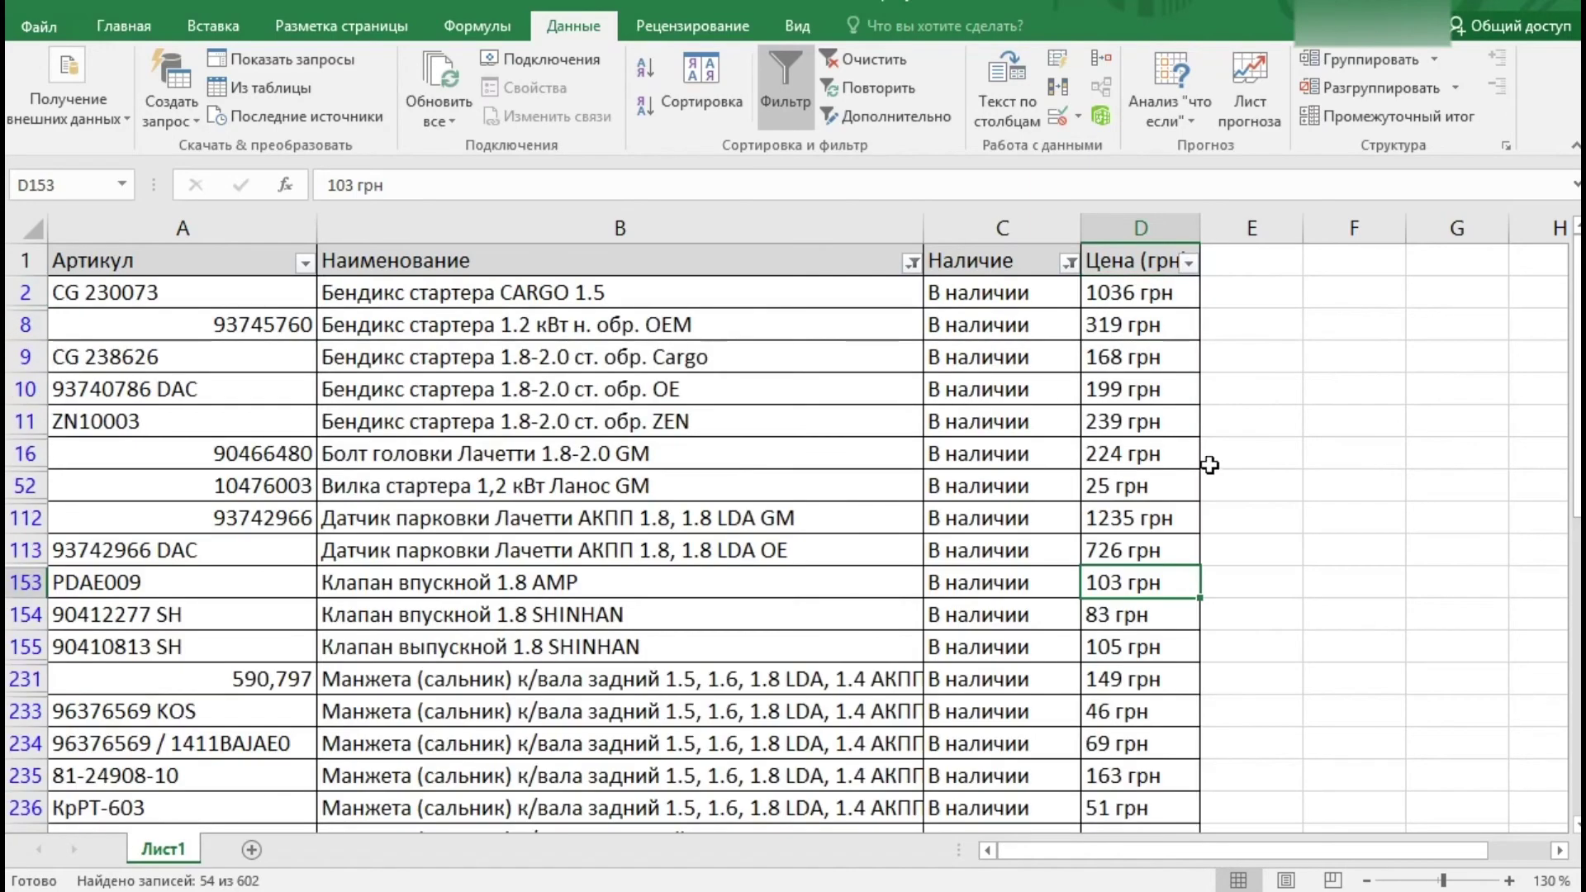
left_click(1354, 357)
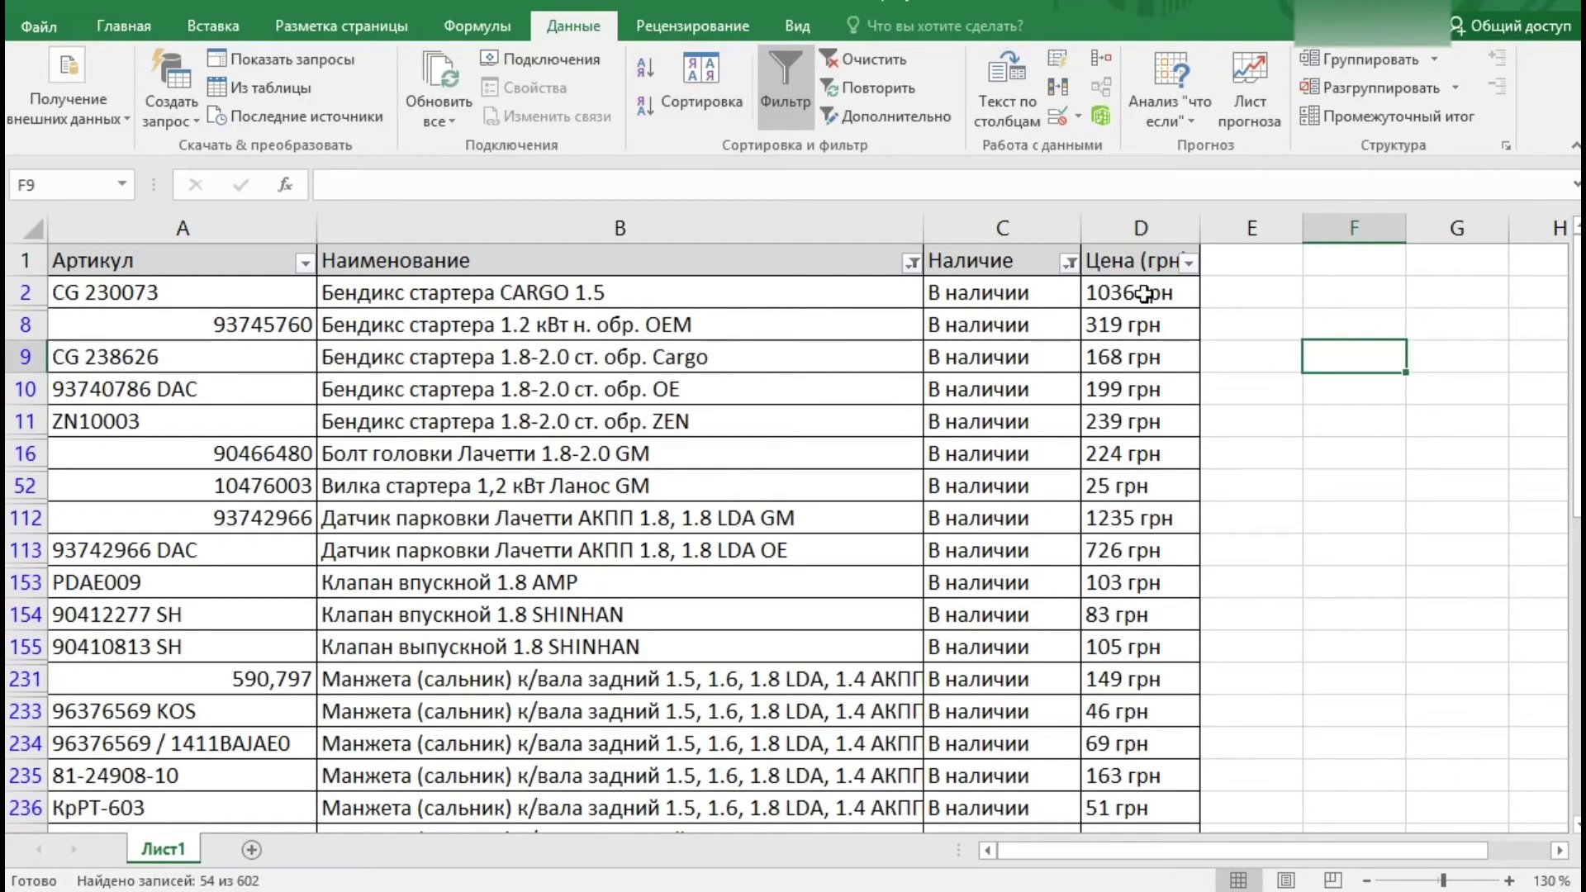
left_click(1144, 293)
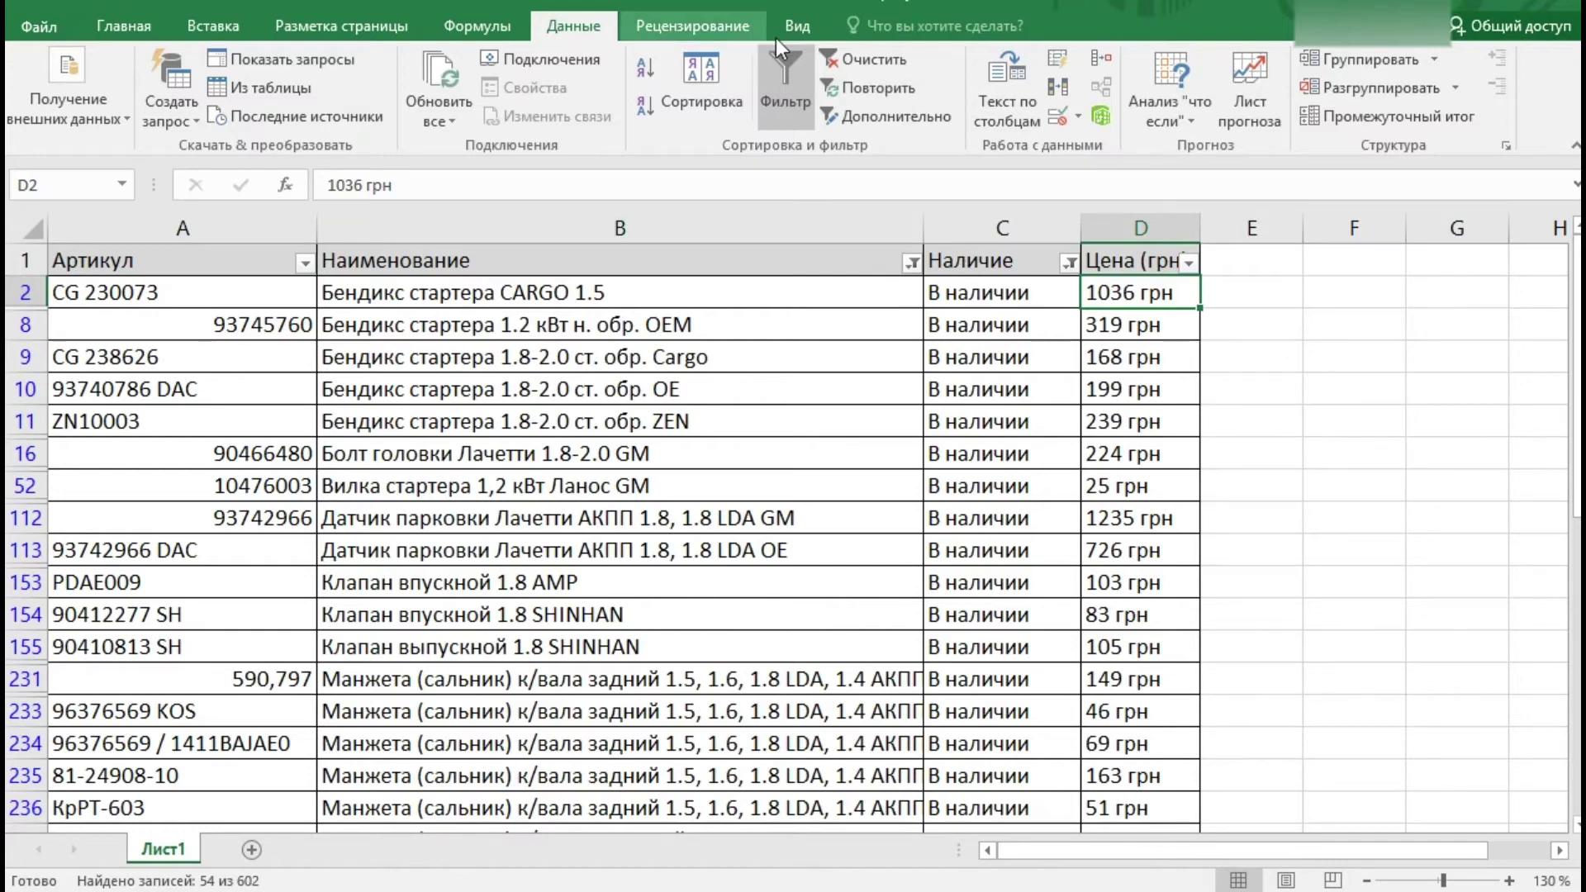
Step: Turn off filtering and replace-all to strip «грн» from every price in column D
left_click(783, 76)
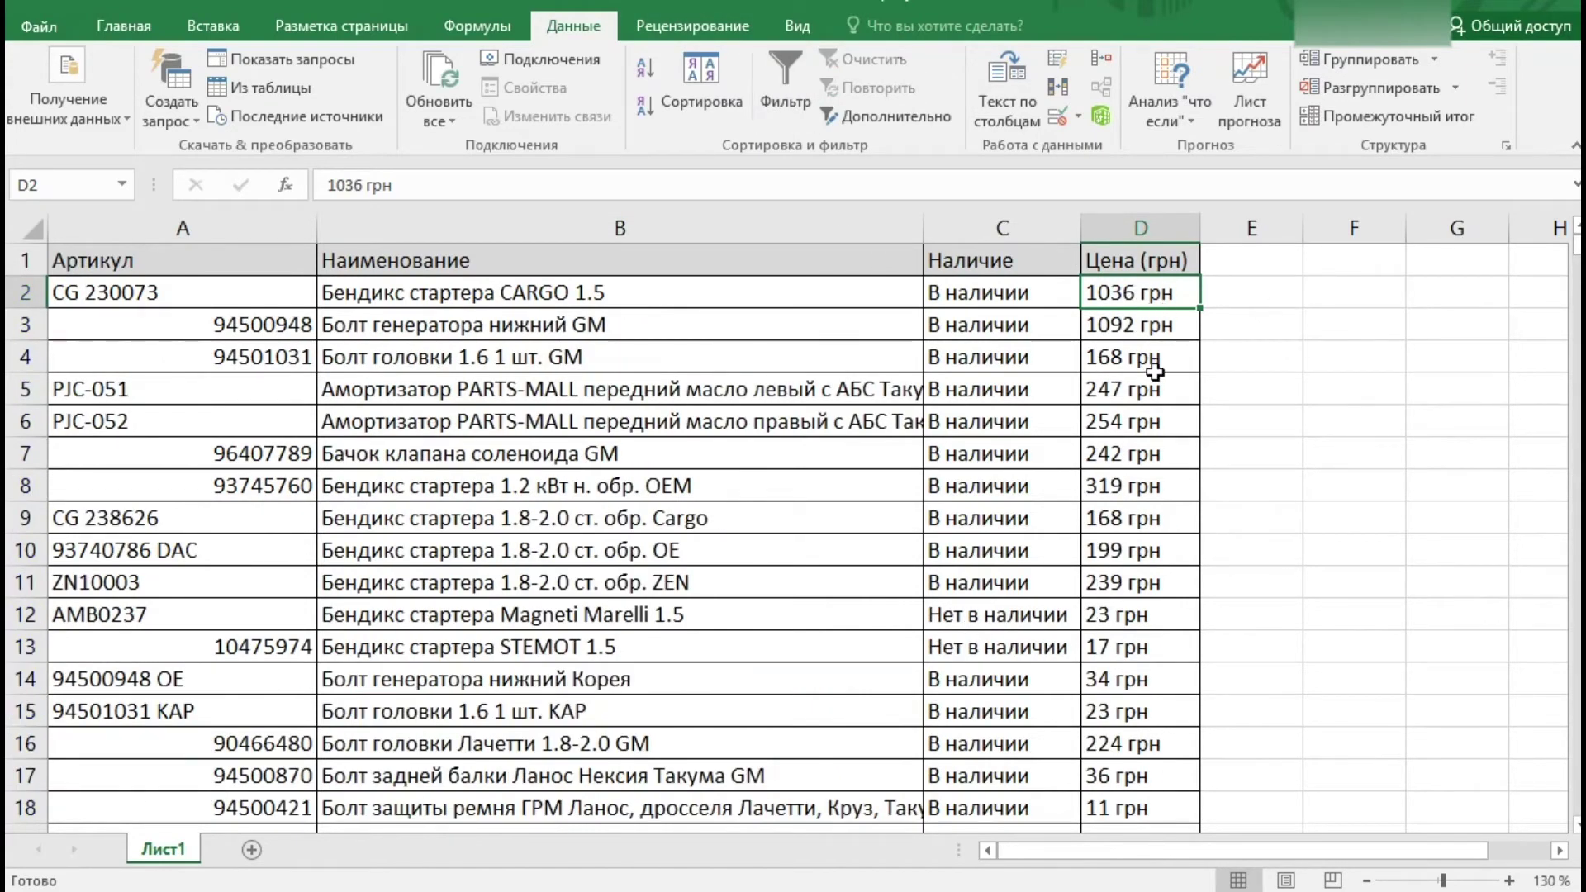
key("ctrl+shift+Down")
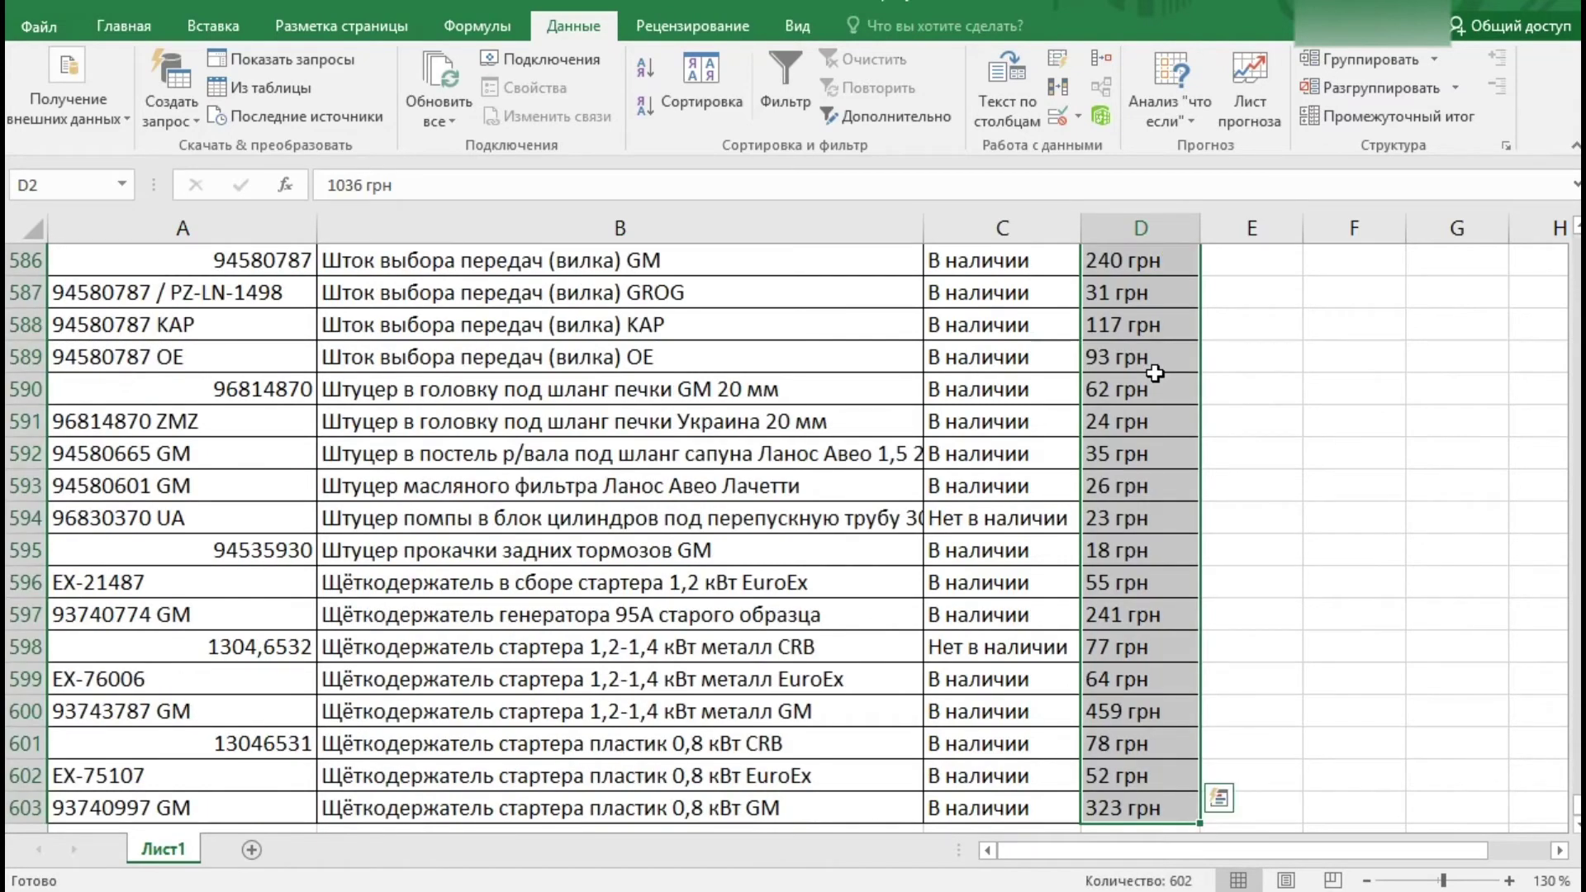
key("ctrl+h")
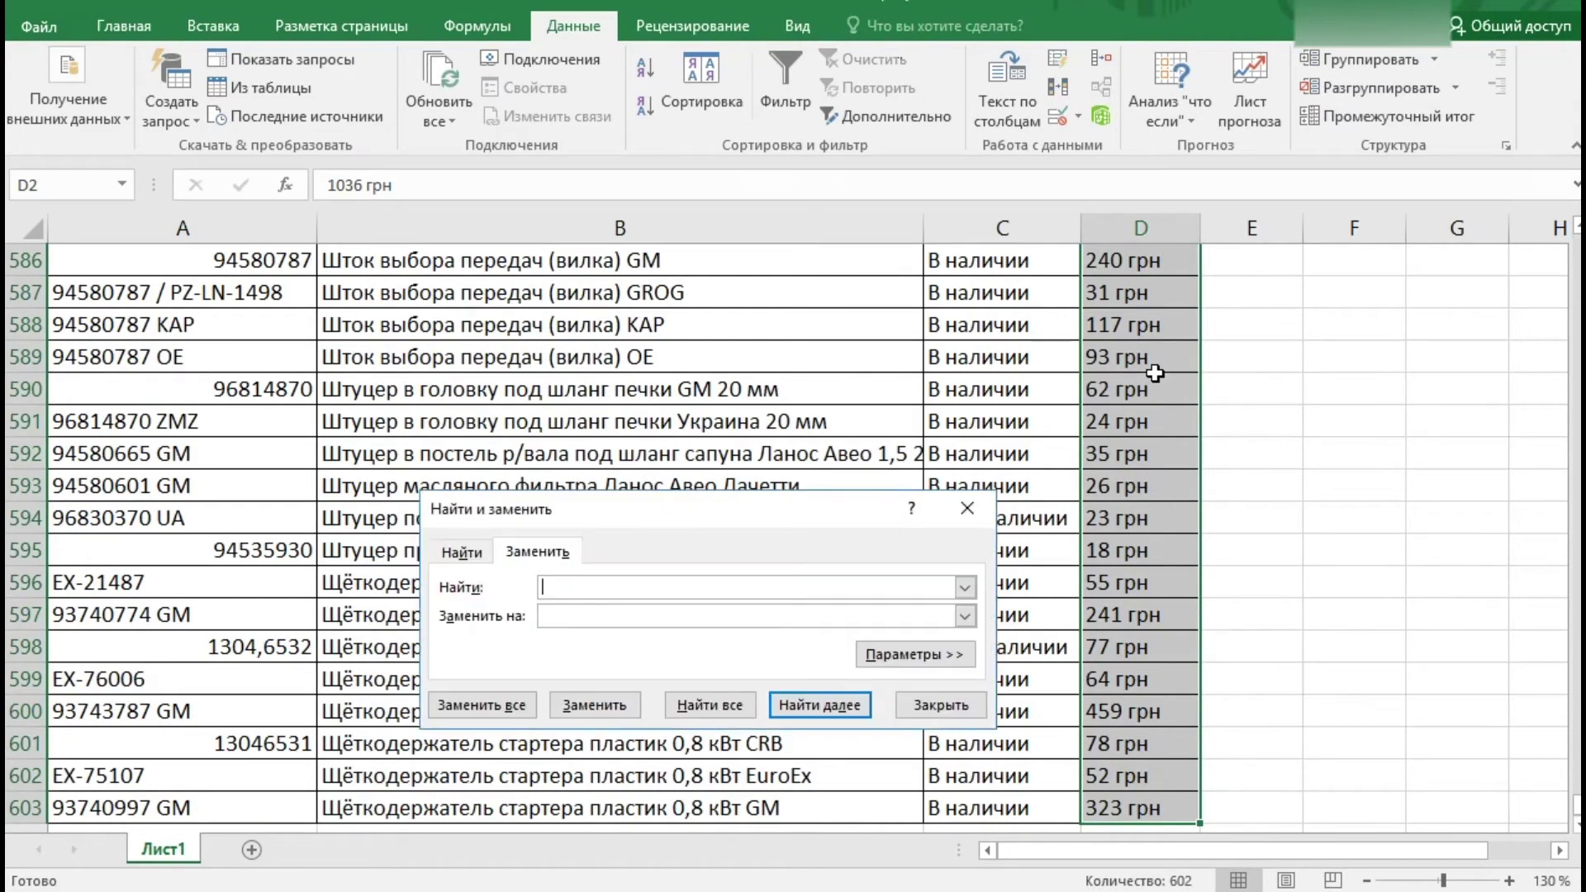
type("грн")
left_click(513, 706)
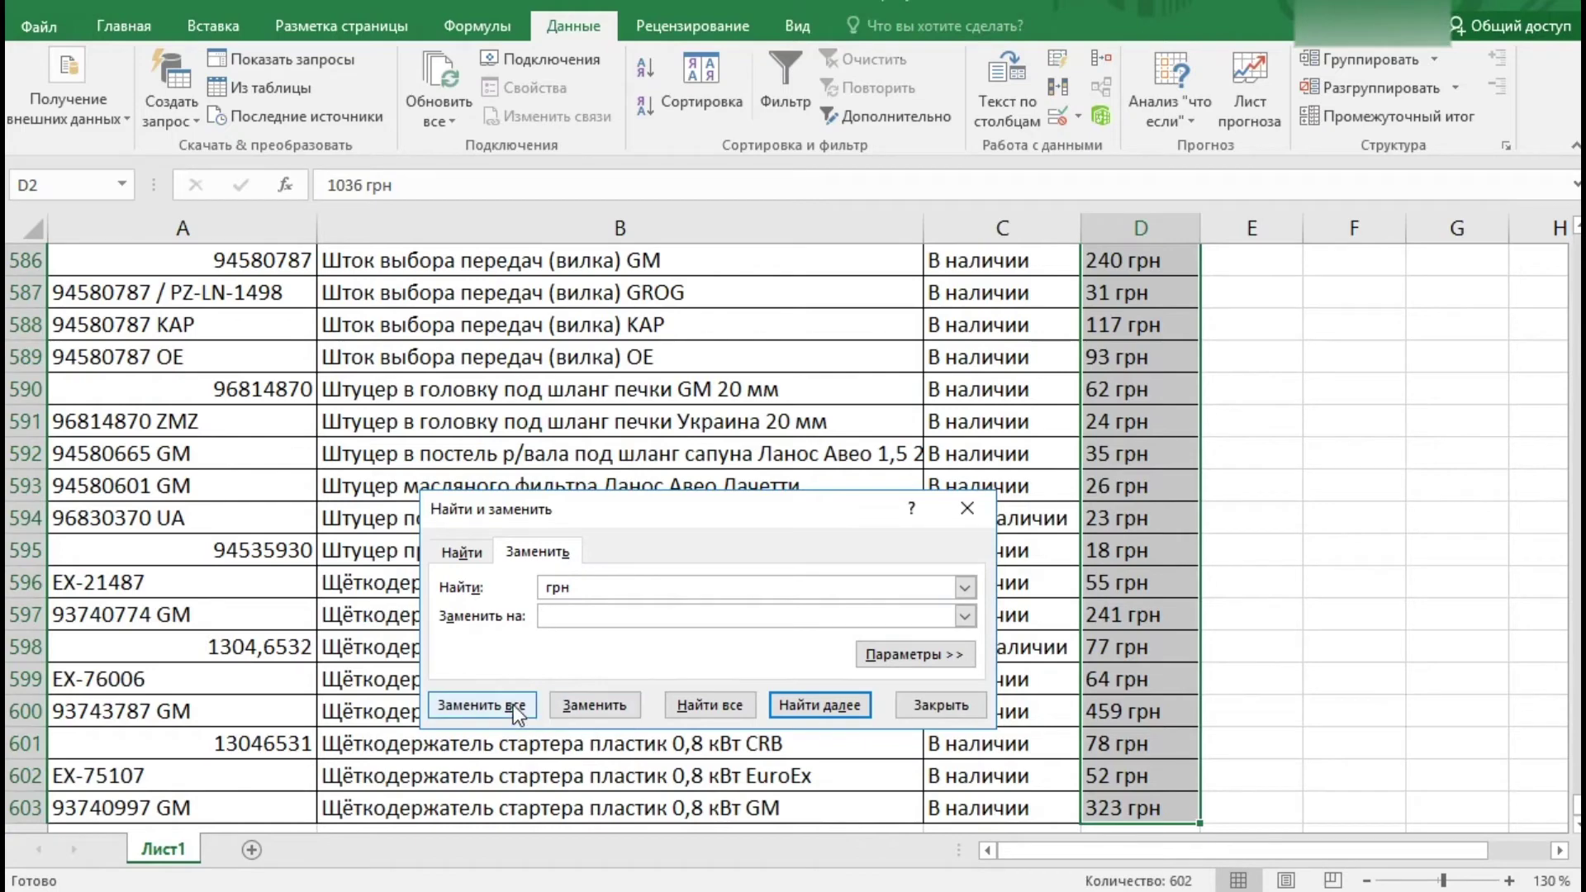
left_click(803, 660)
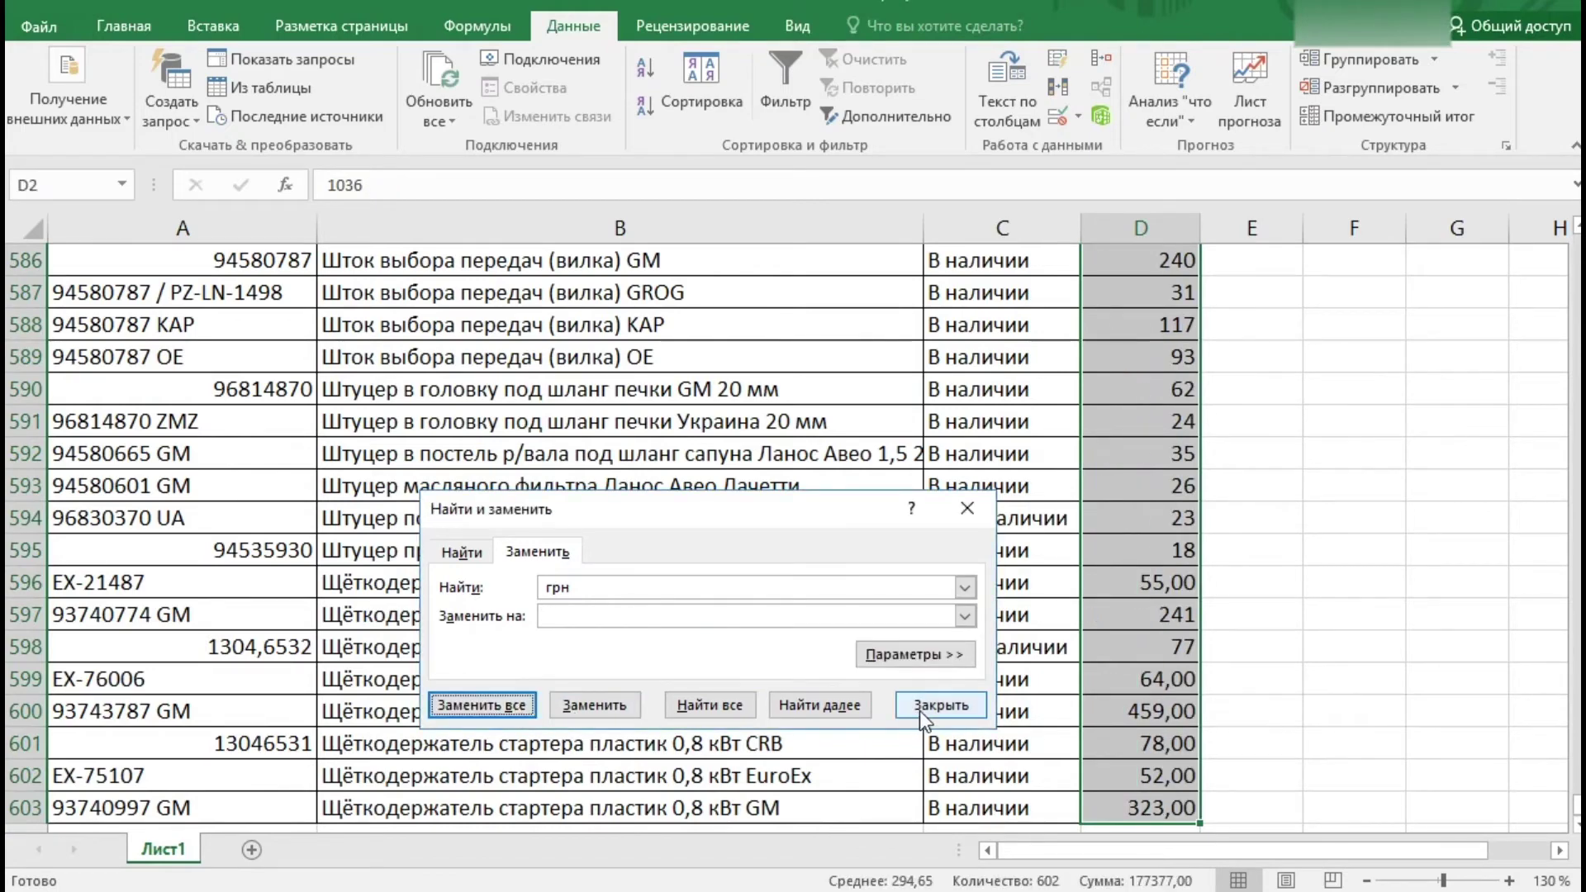
left_click(917, 712)
left_click(1173, 550)
scroll(1188, 584, "up", 6)
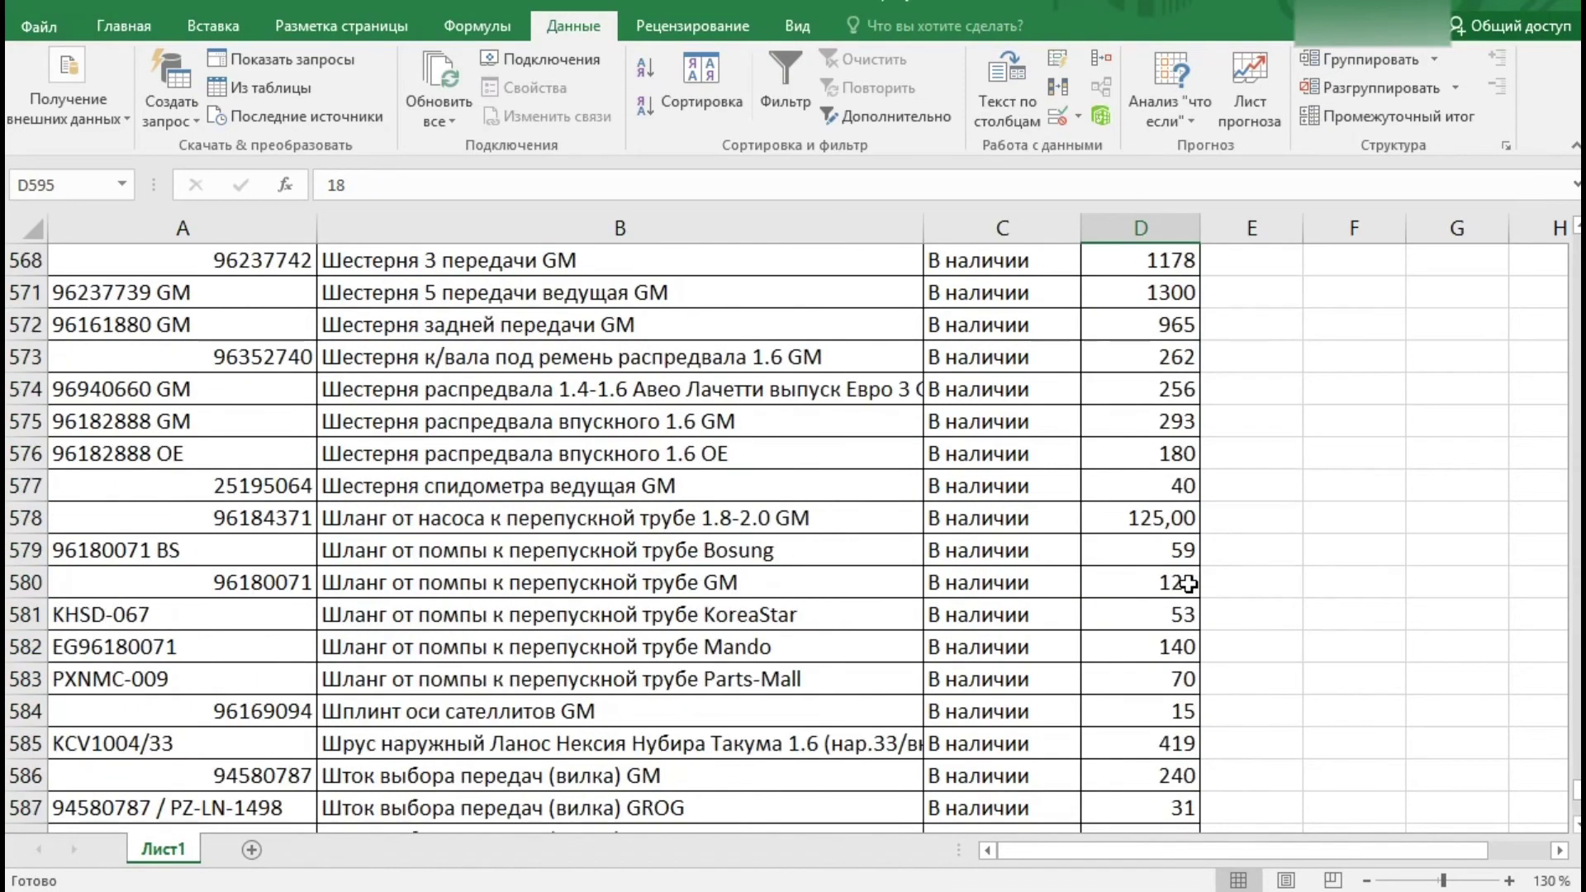
key("ctrl+Home")
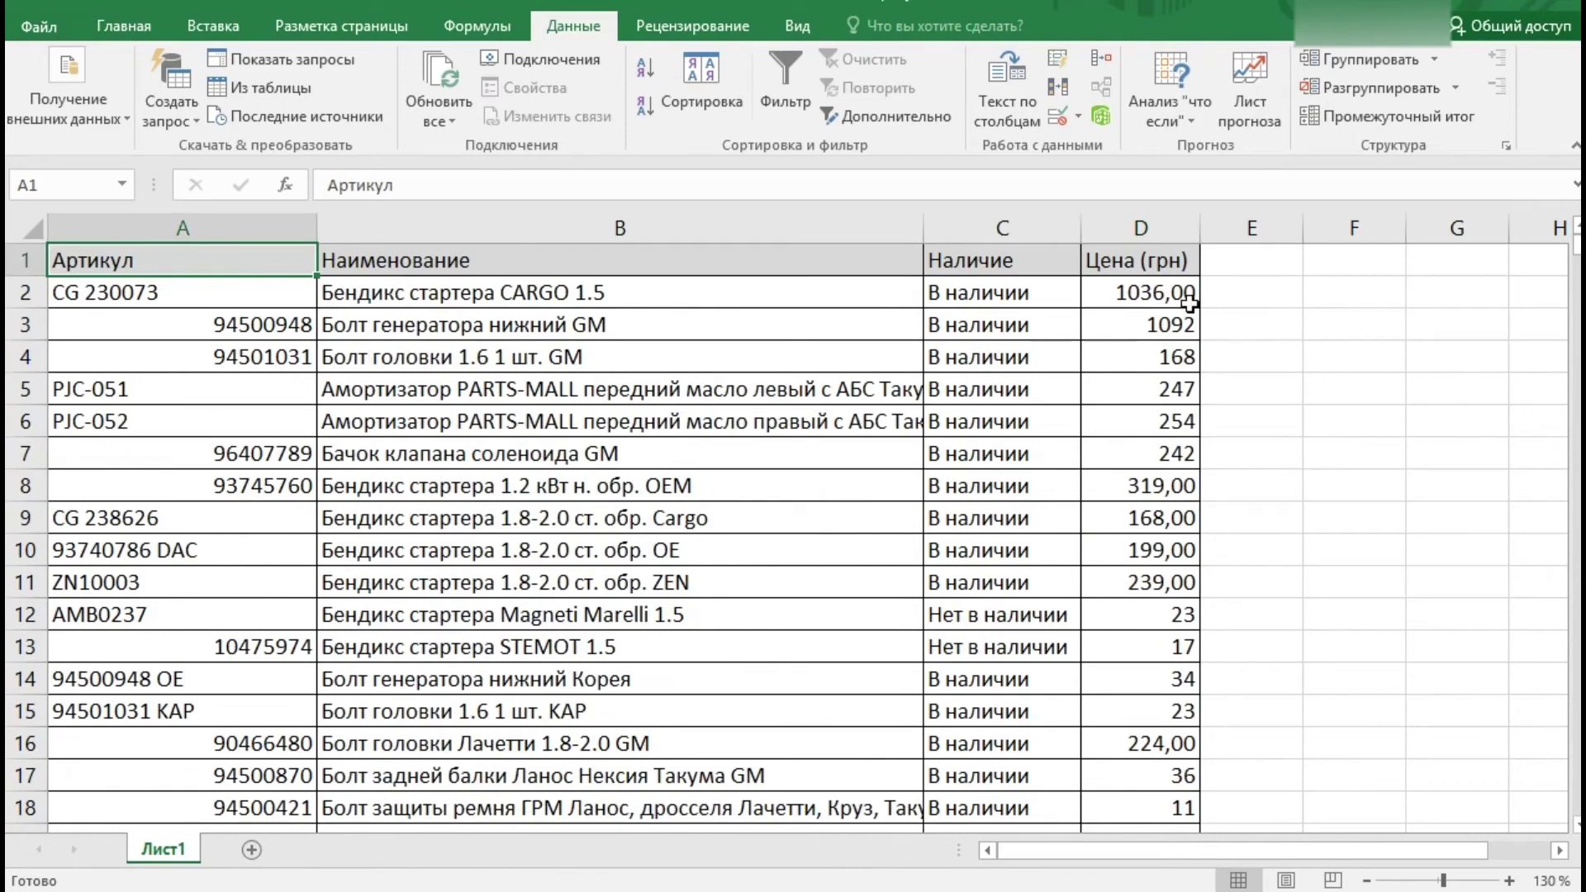
Step: Format the column D prices as Числовой with two decimals, e.g. 1036,00
left_click(1190, 304)
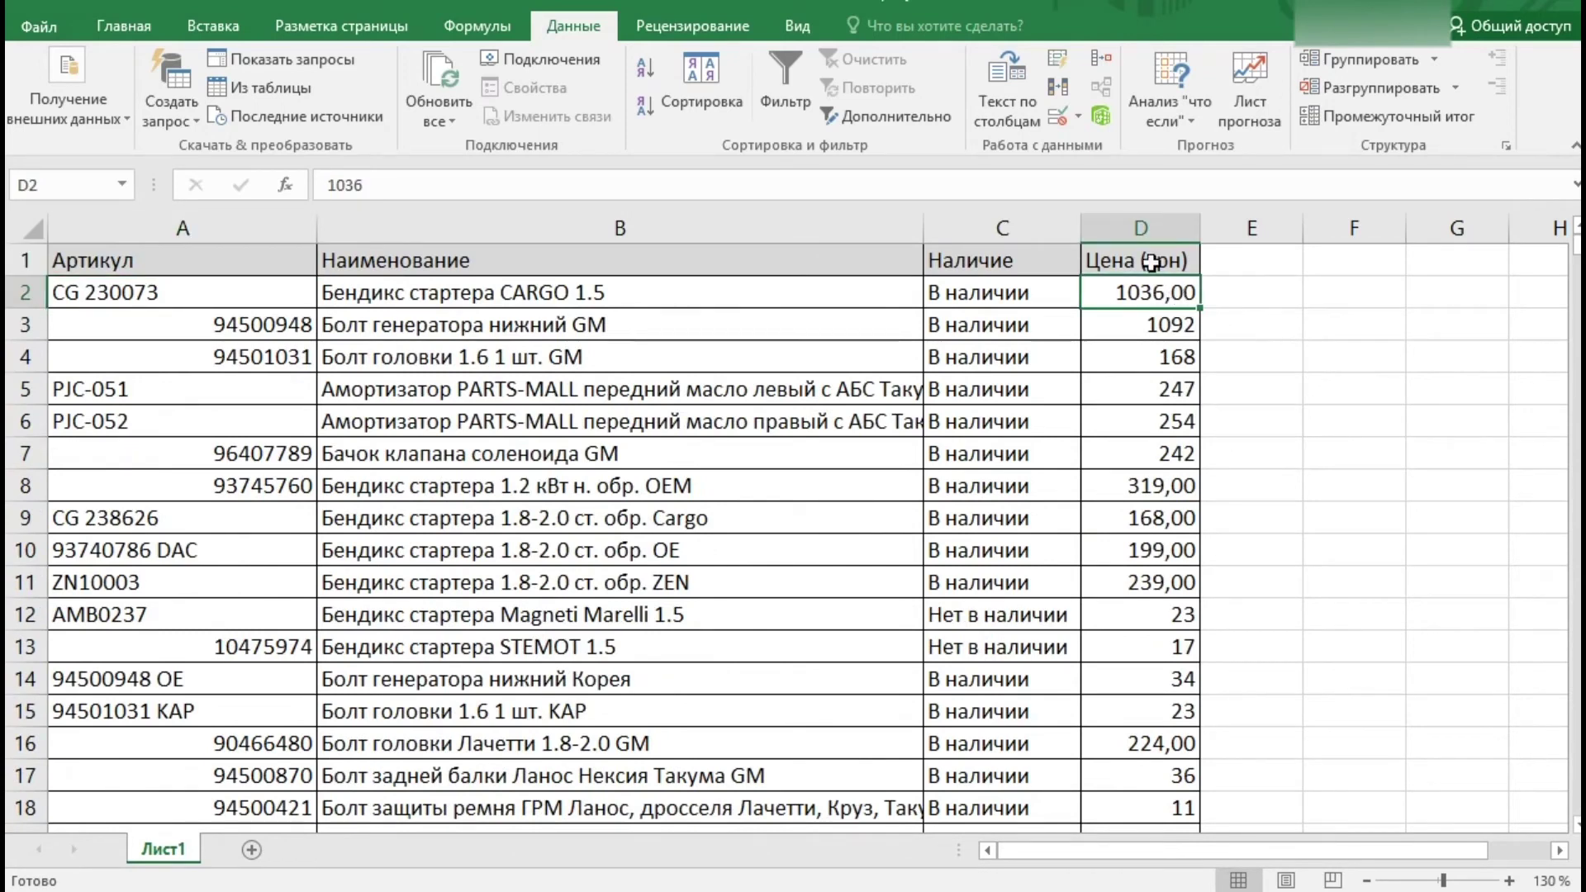
left_click(1154, 264)
key("ctrl+shift+Down")
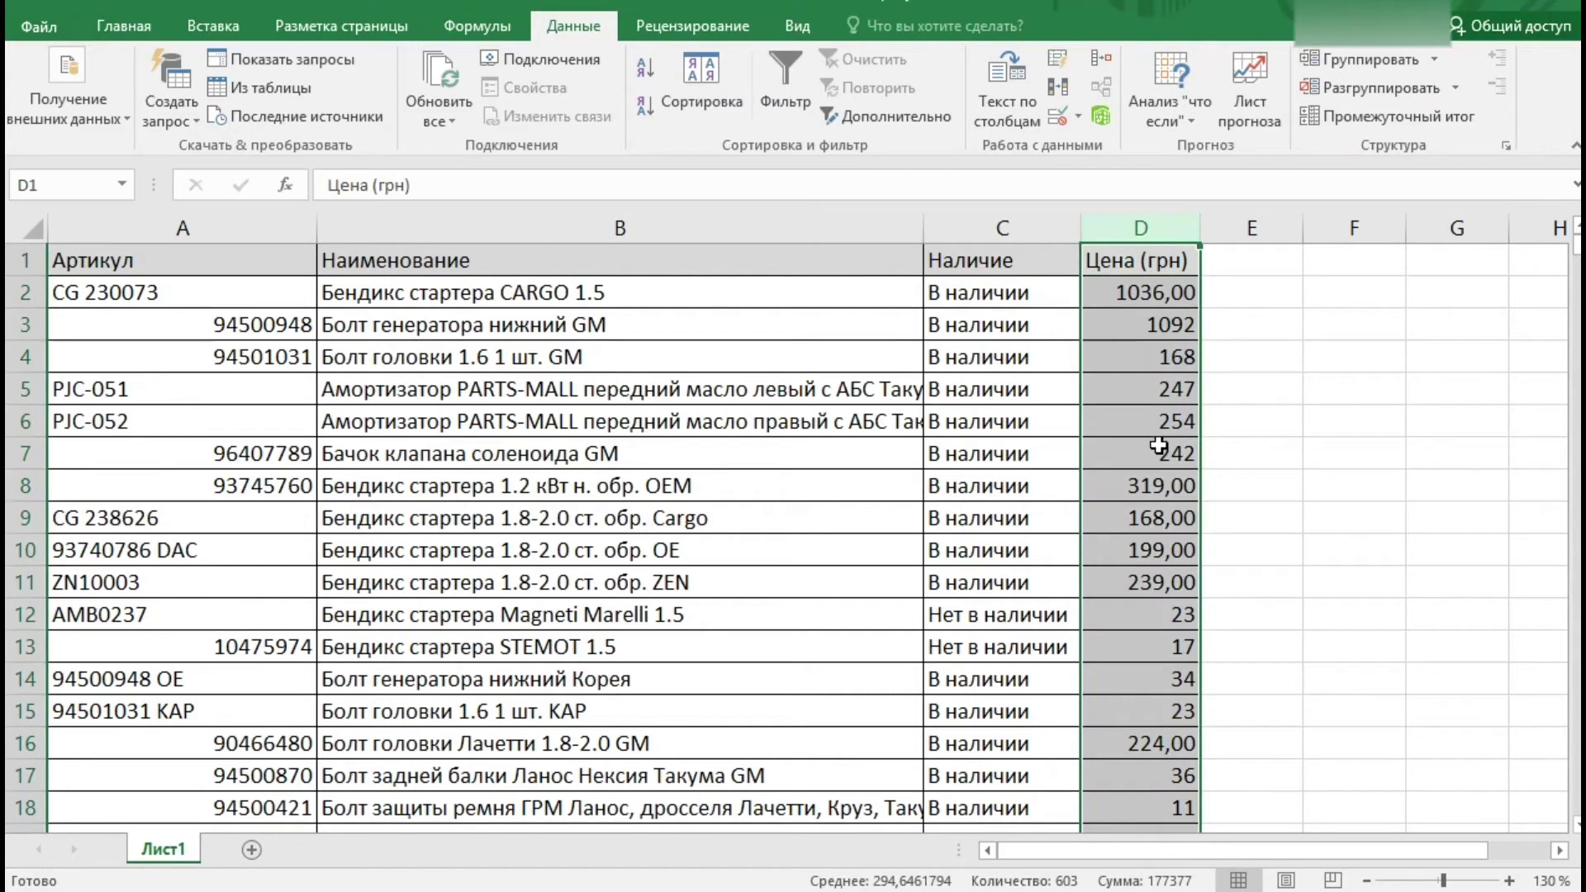
right_click(1158, 445)
left_click(1245, 712)
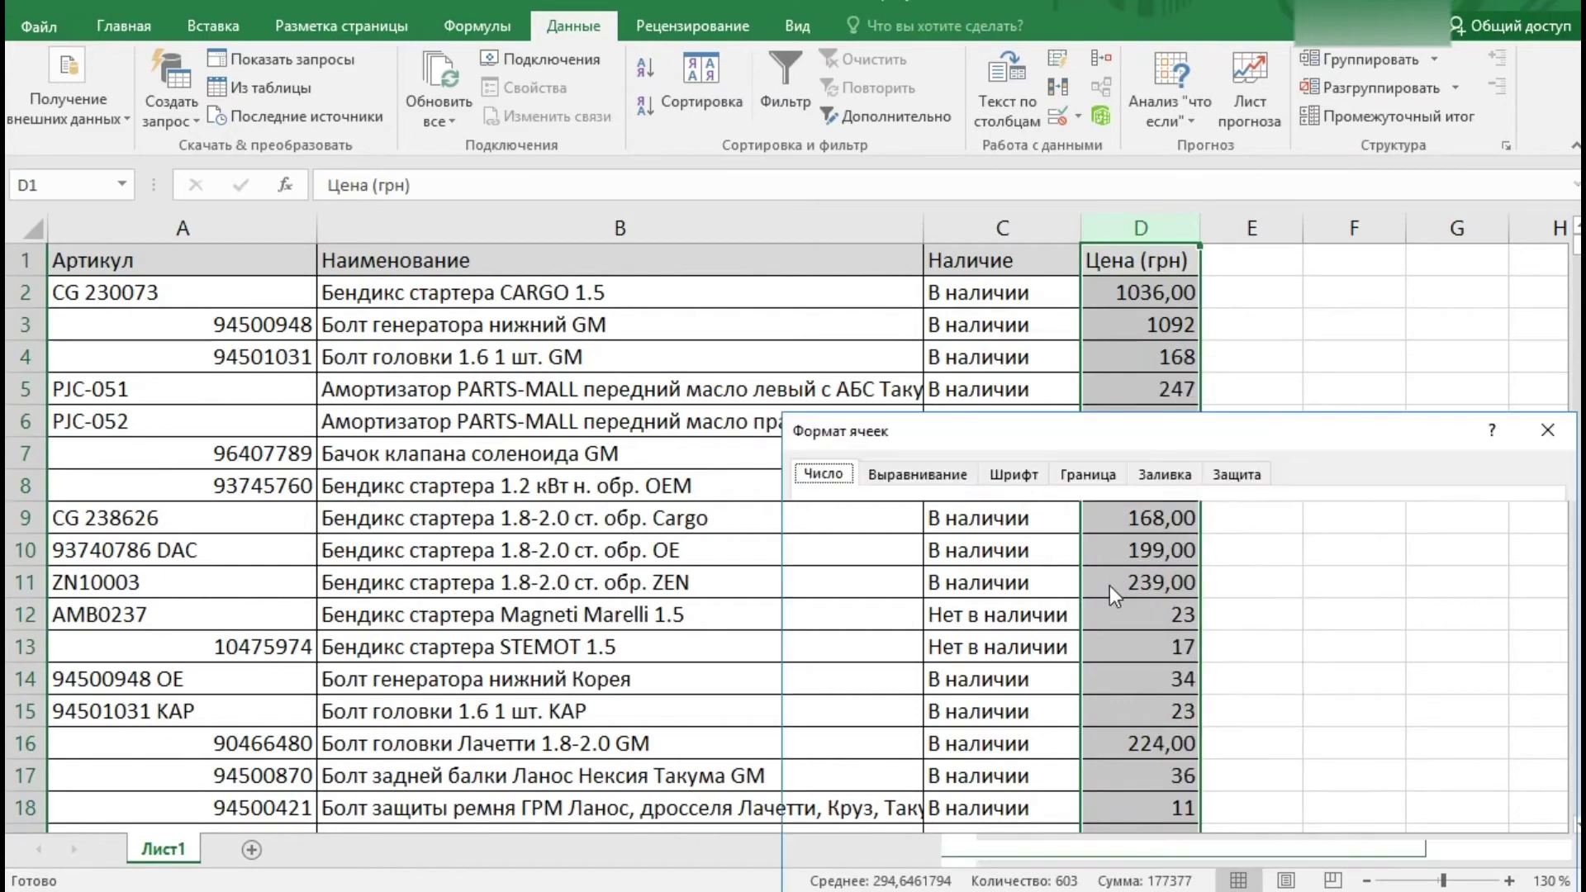
left_click(839, 544)
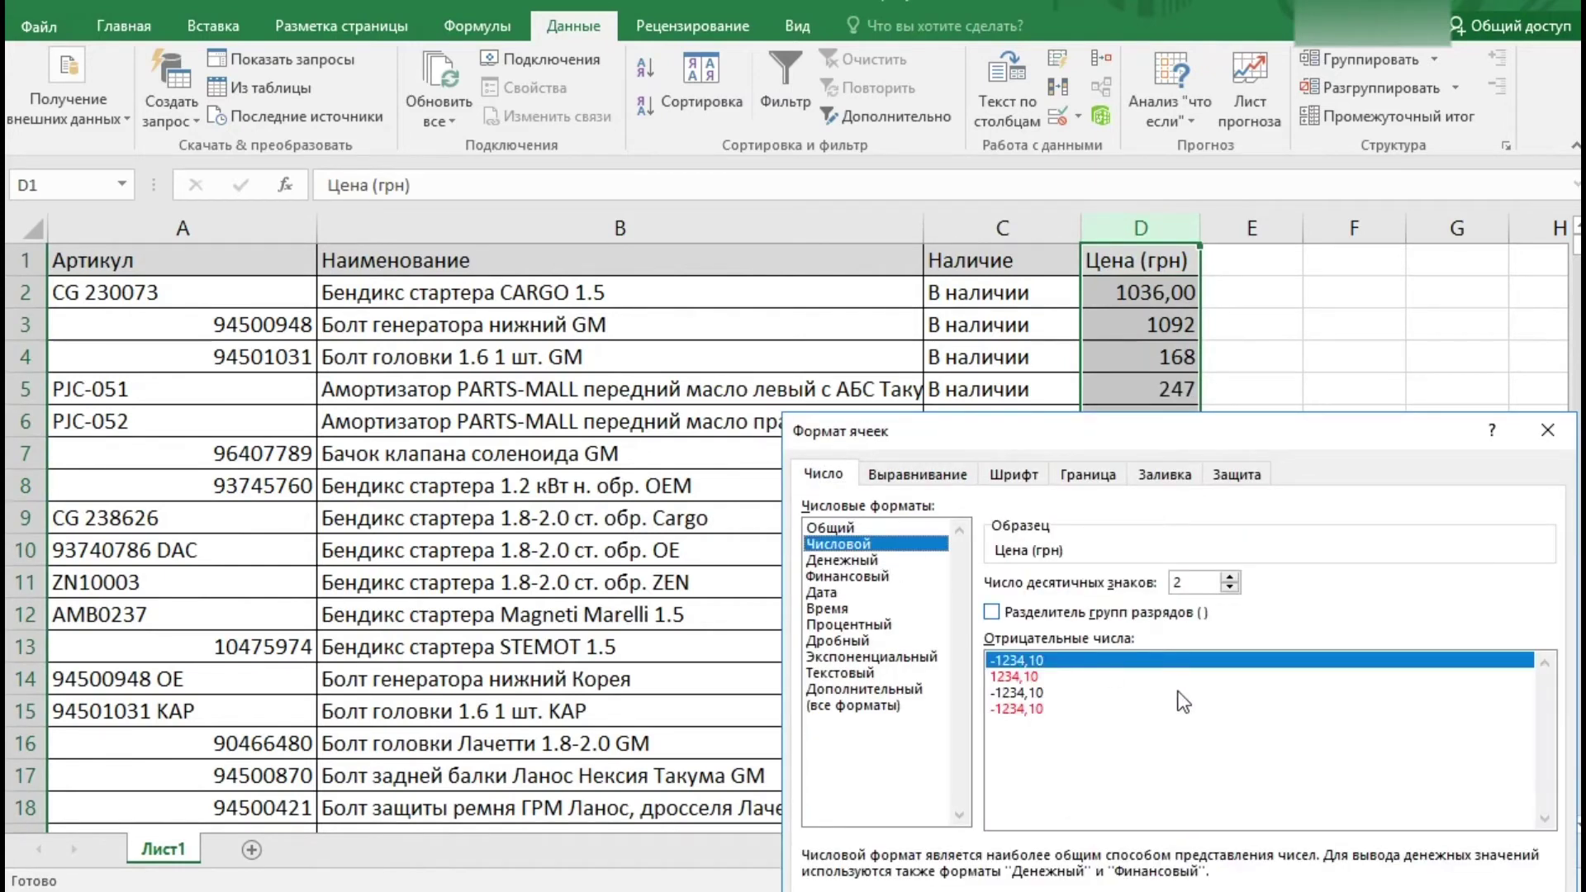
key("Return")
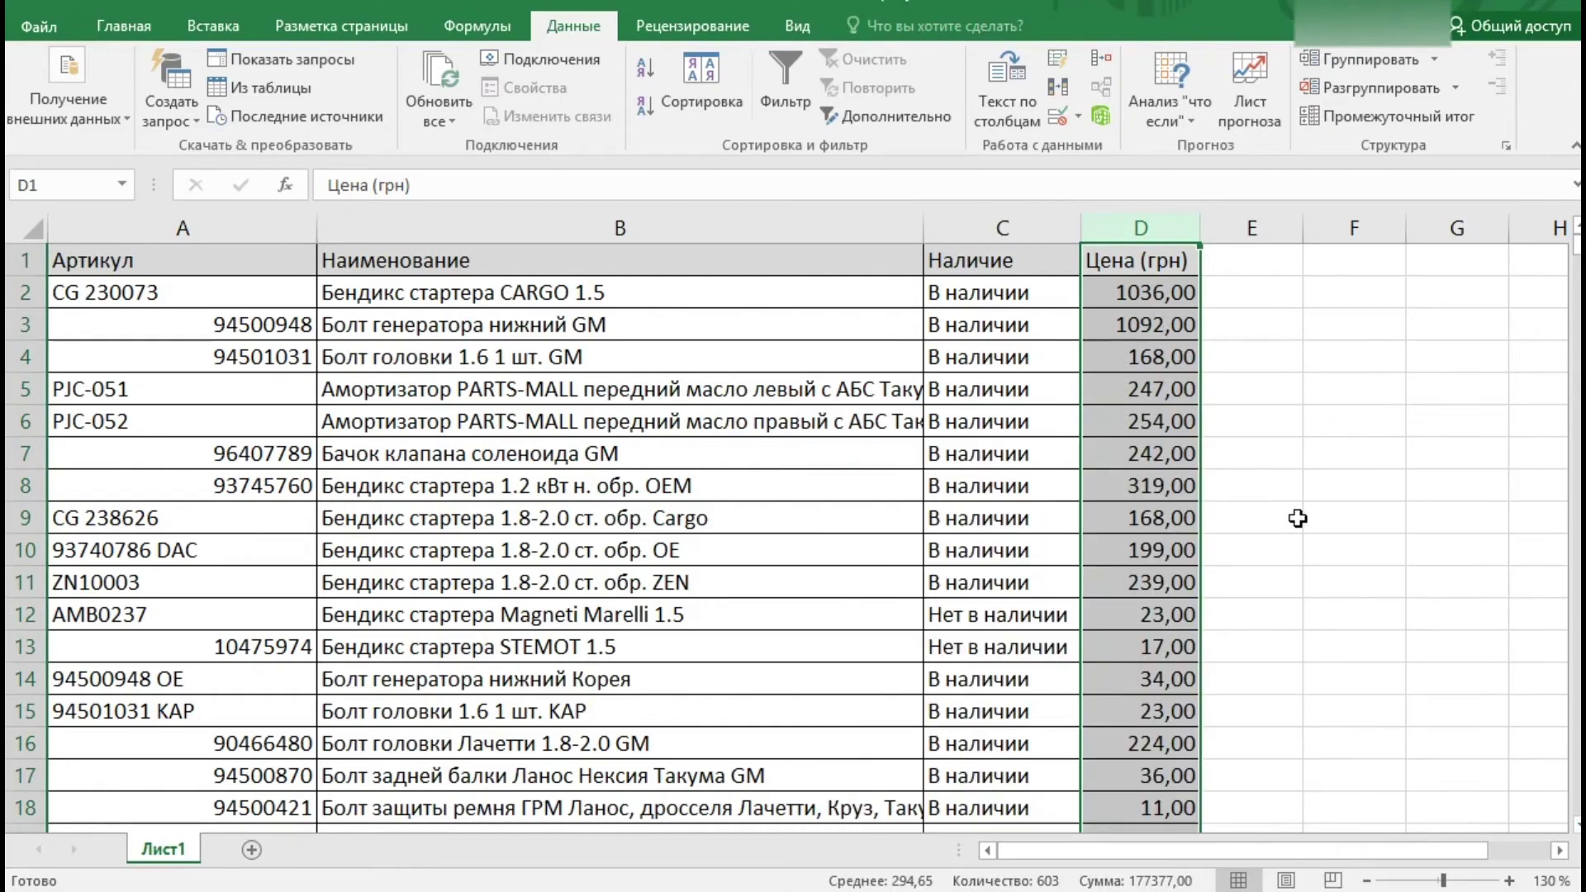
left_click(1288, 517)
left_click(564, 259)
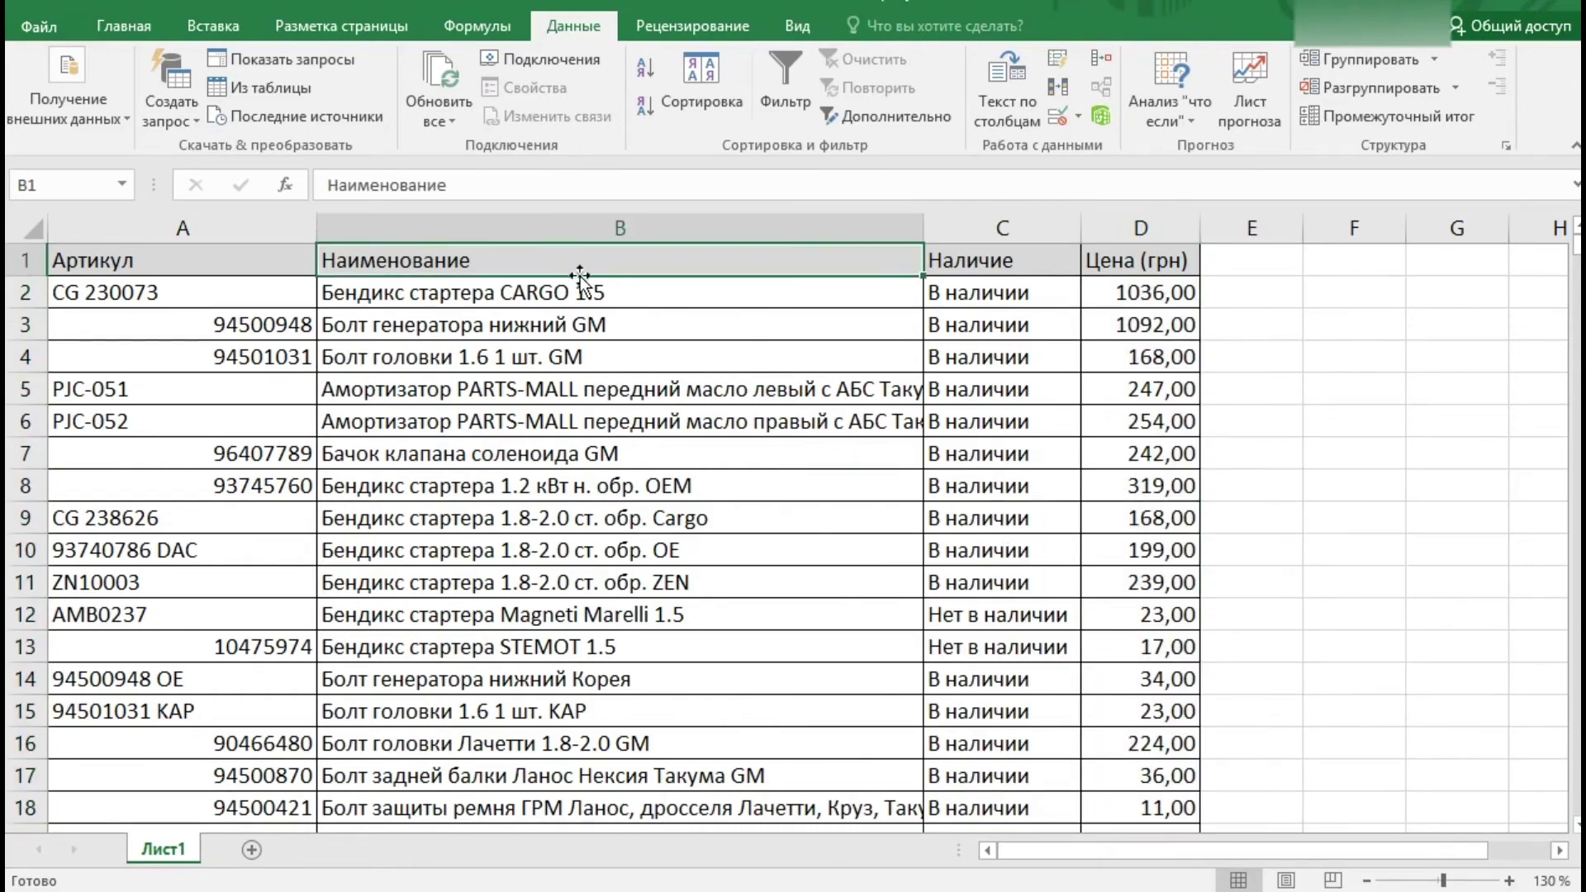
Step: Re-enable AutoFilter and filter Наименование to names beginning with Б, showing 33 of 602 records
left_click(769, 115)
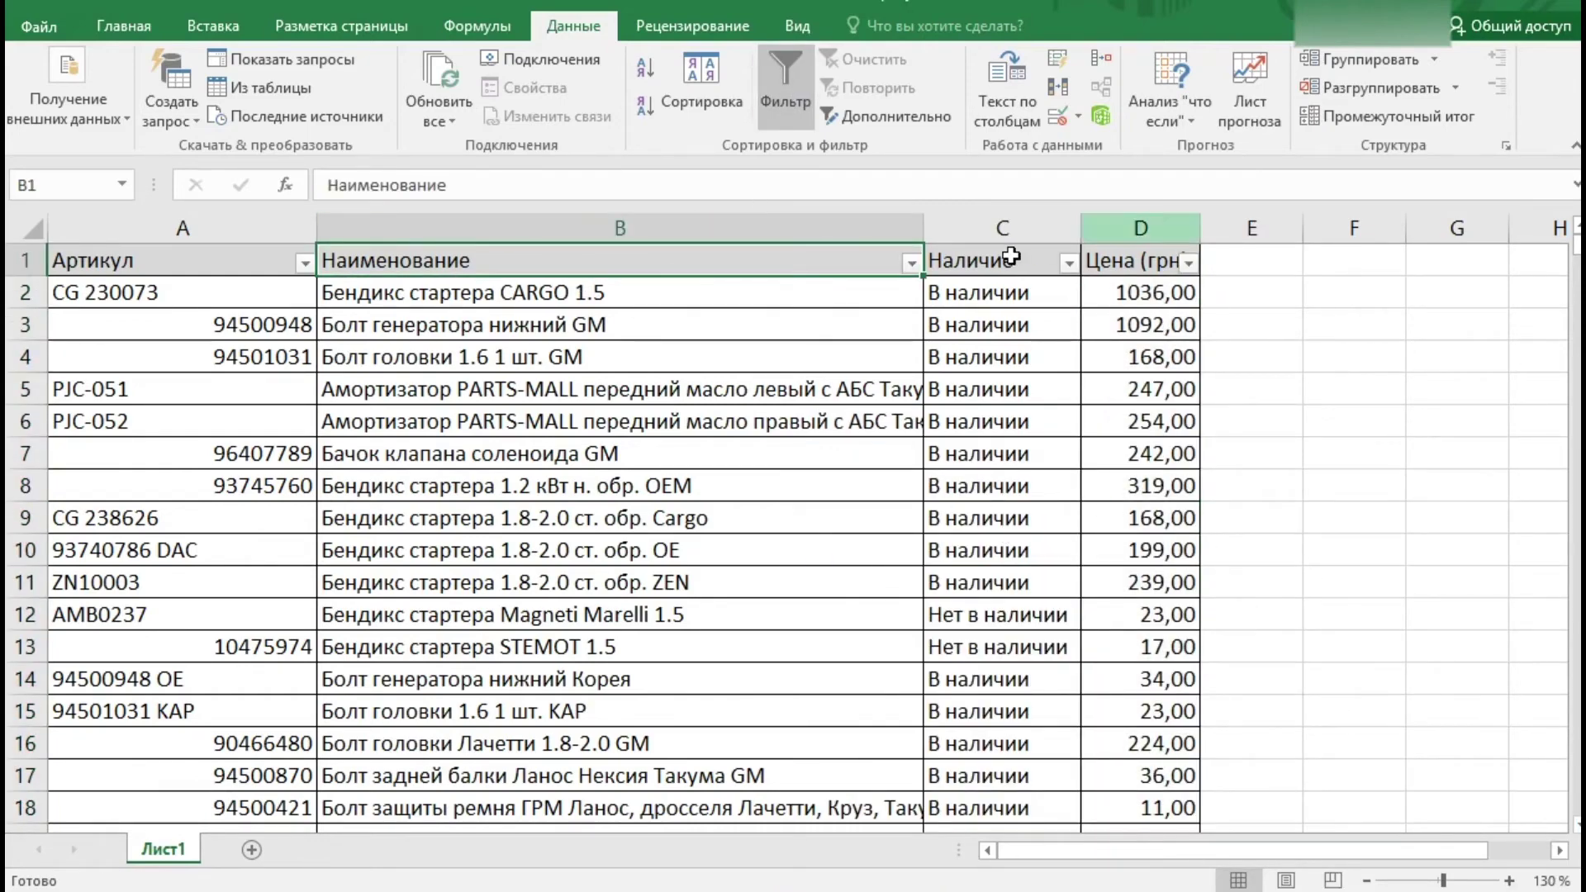
left_click(911, 263)
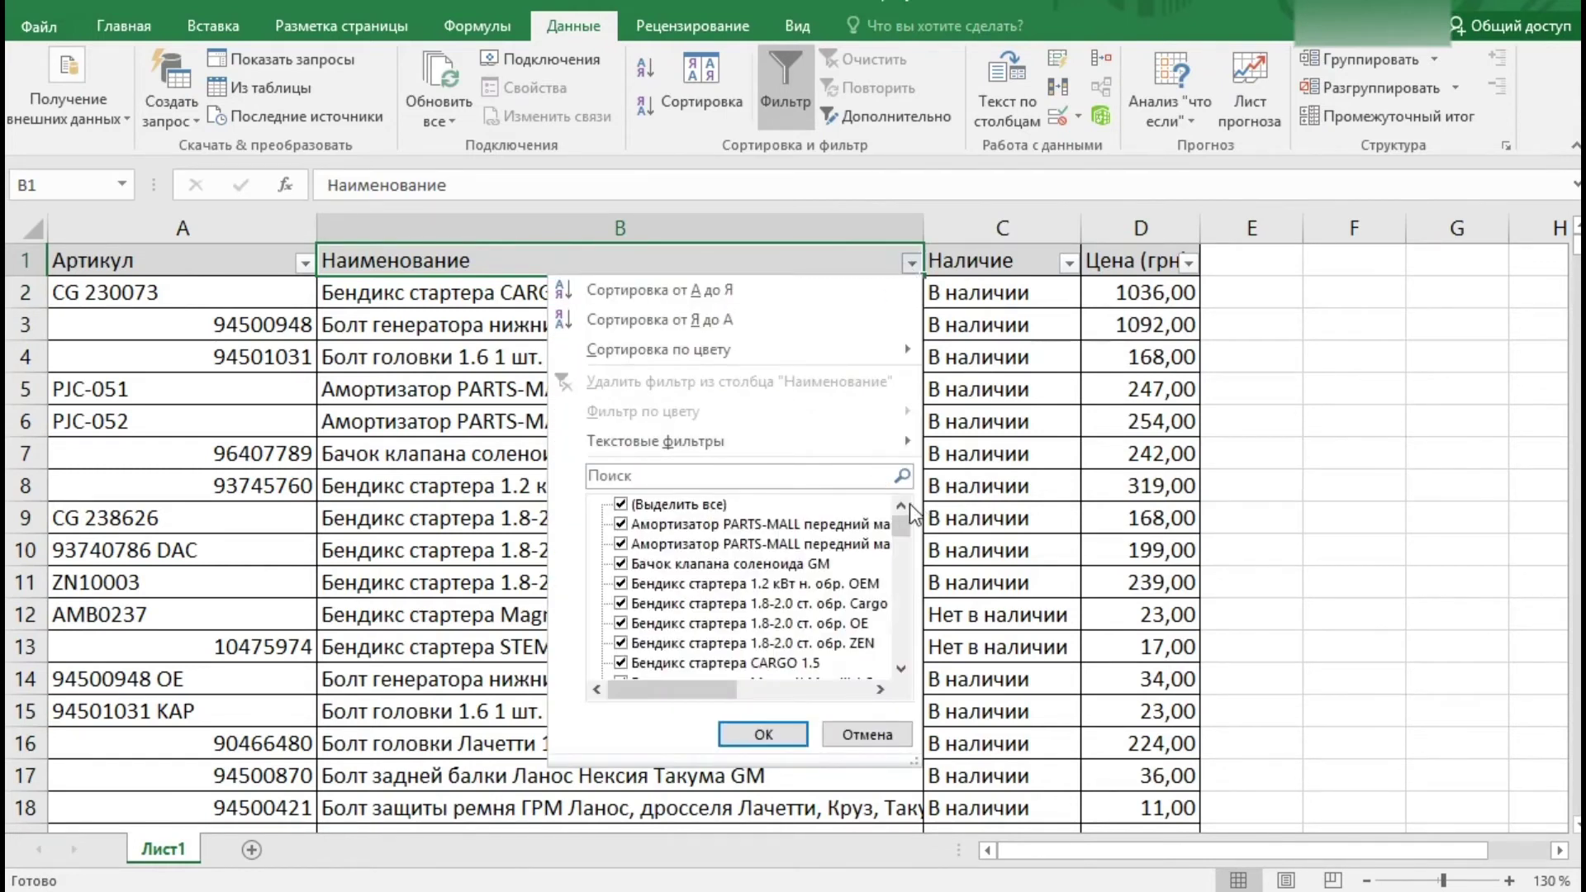
mouse_move(744, 441)
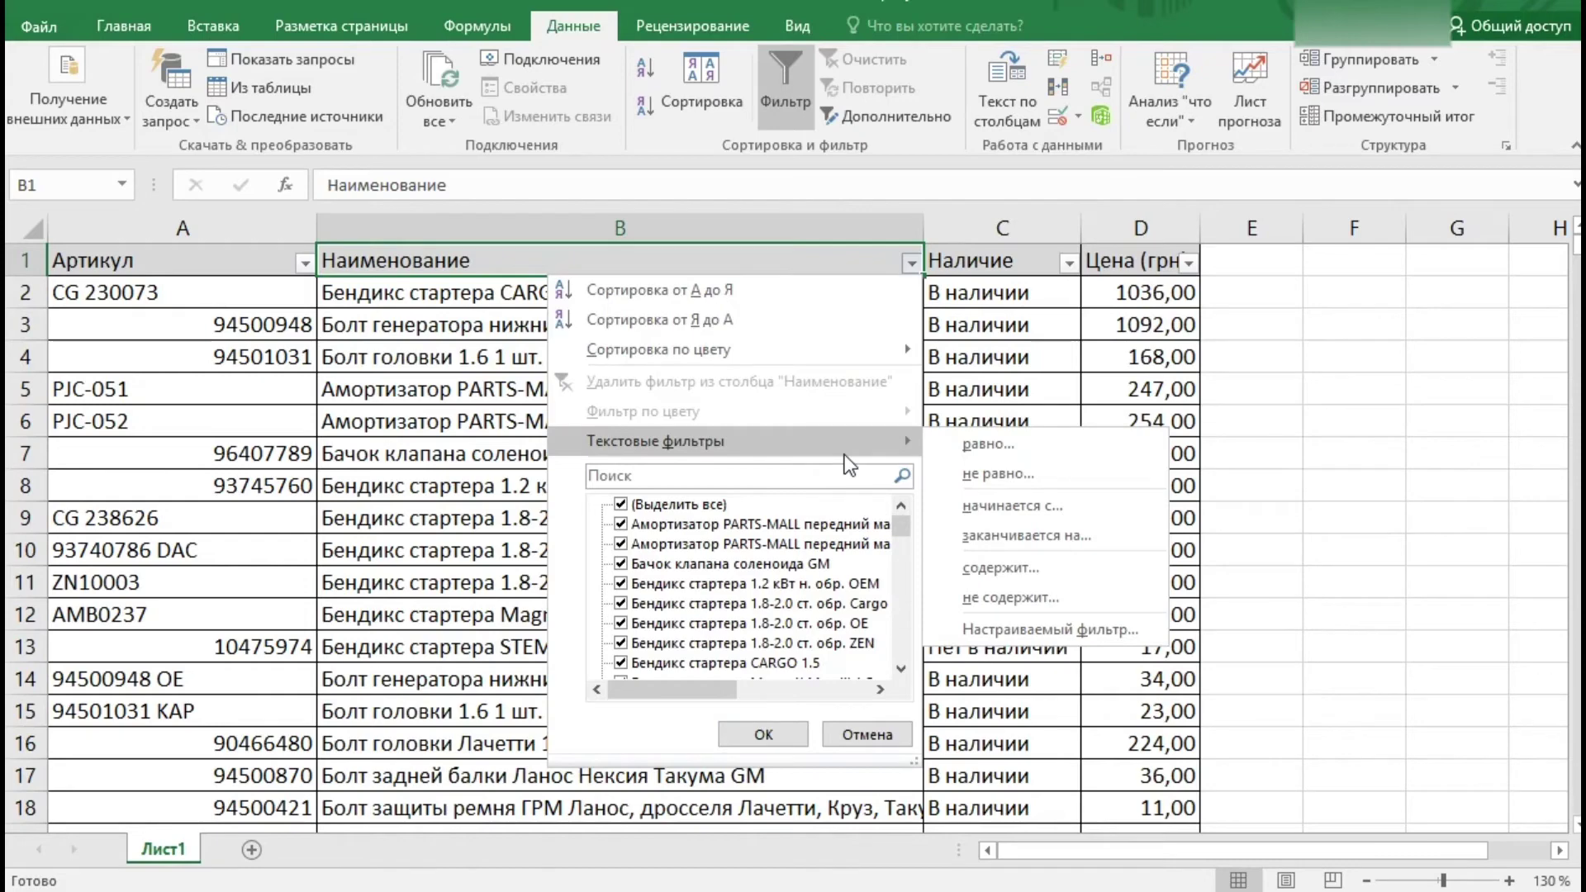
left_click(1012, 506)
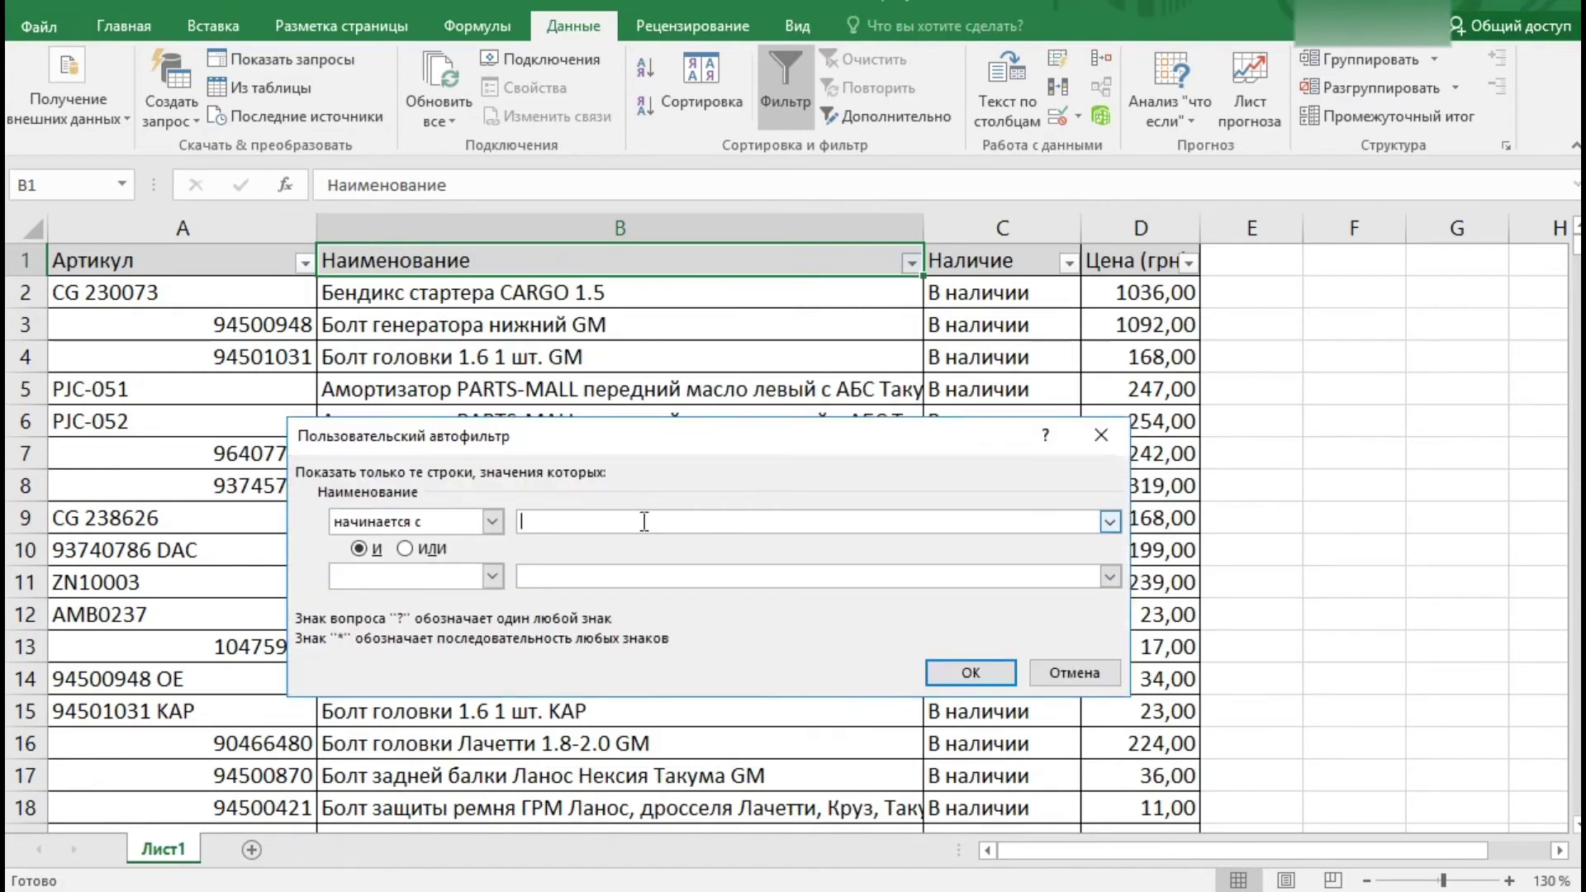
type("А")
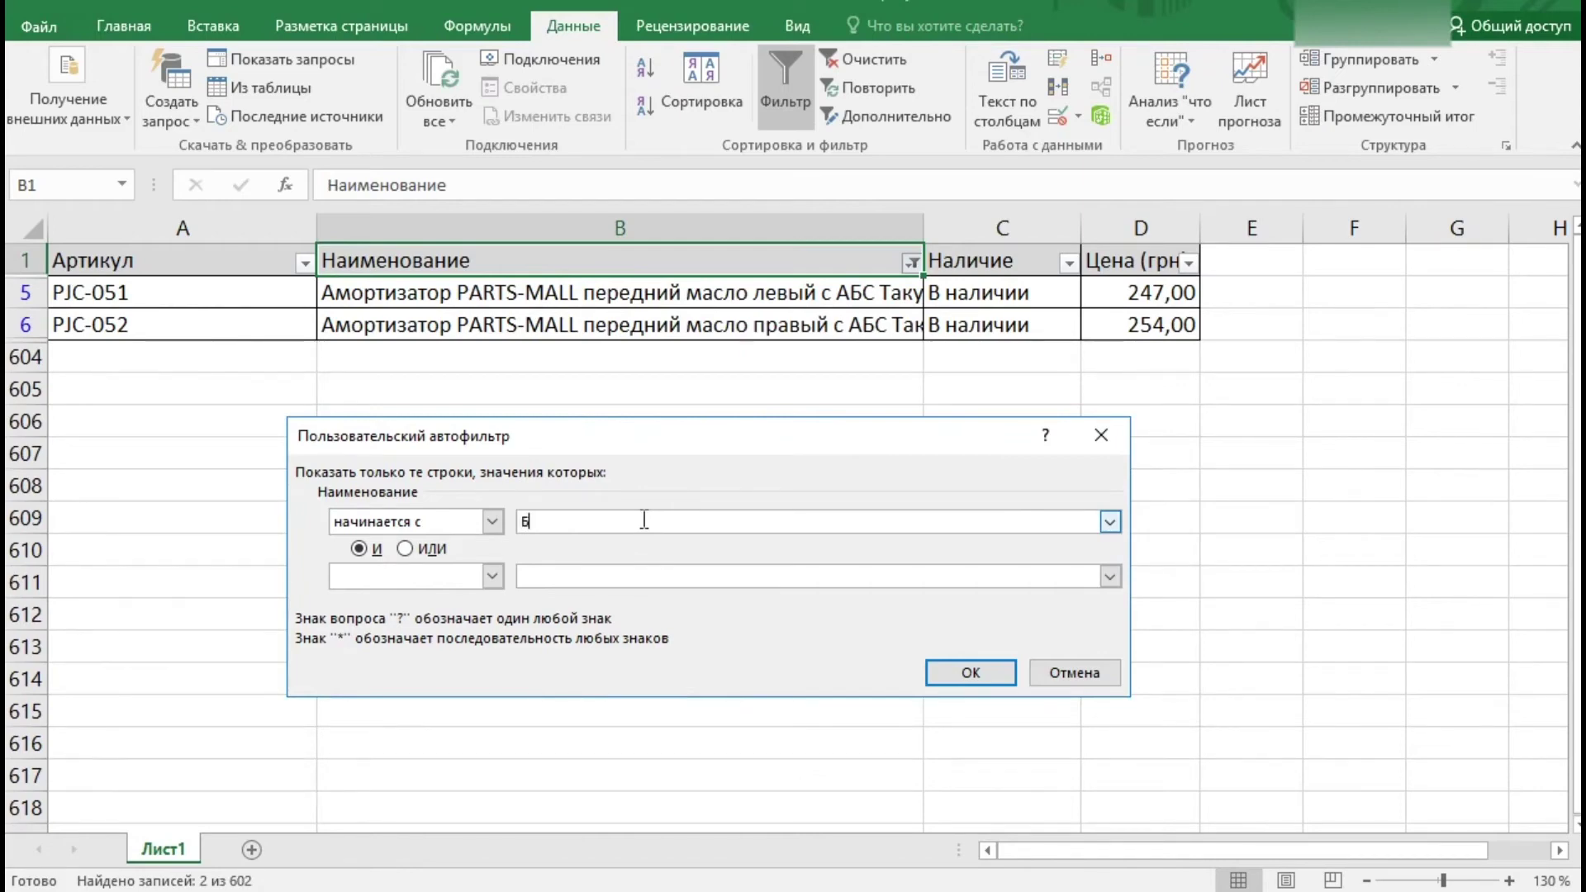
left_click(988, 676)
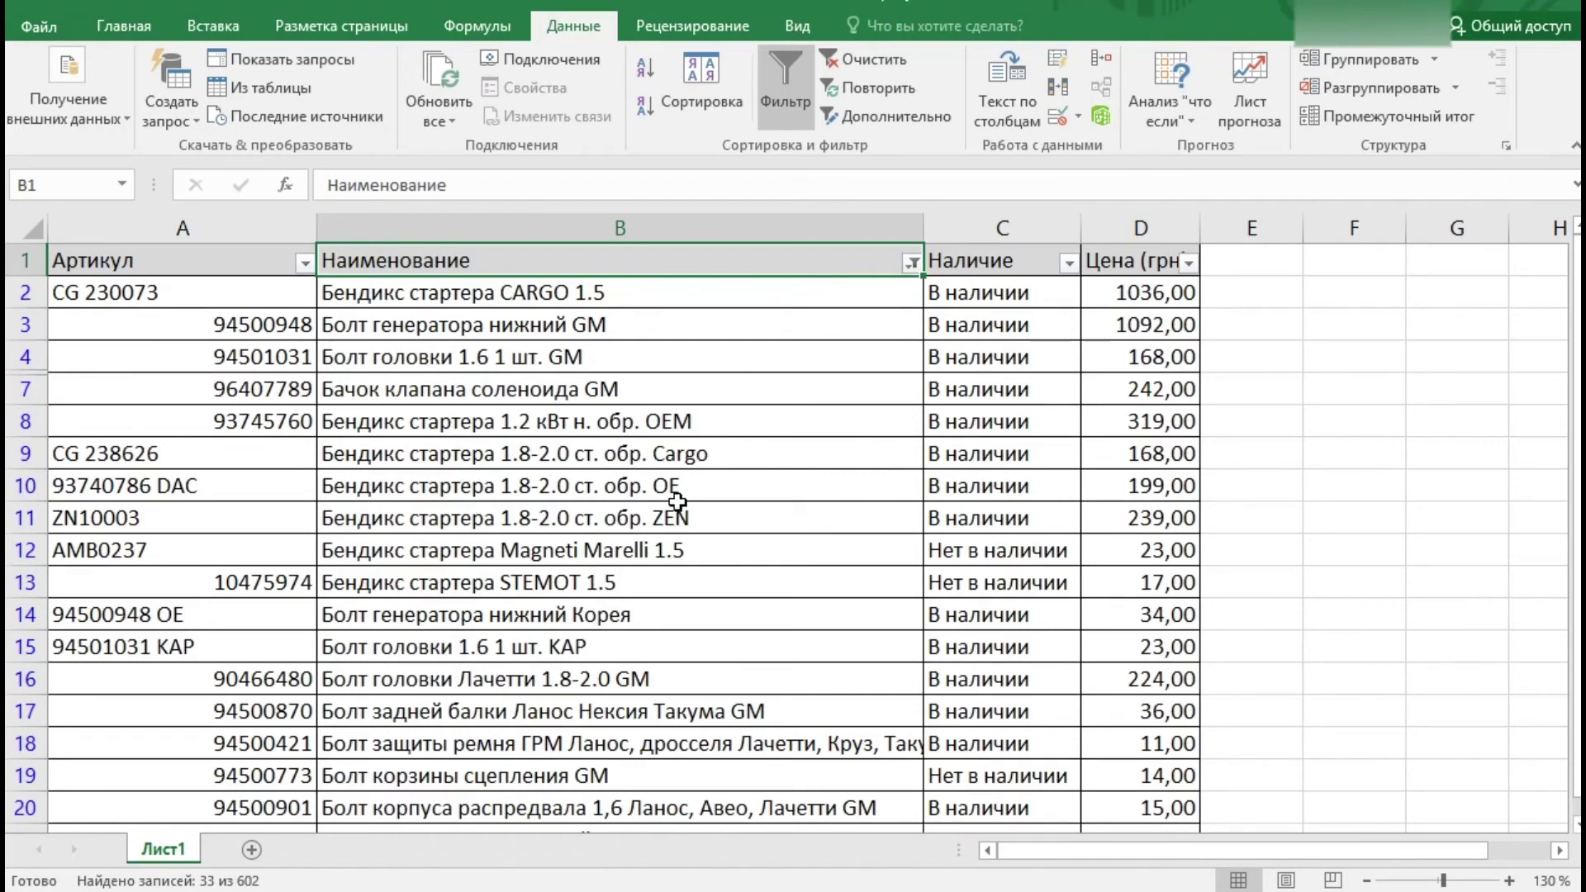
scroll(677, 506, "down", 3)
scroll(677, 505, "down", 5)
scroll(678, 505, "up", 4)
scroll(674, 500, "up", 4)
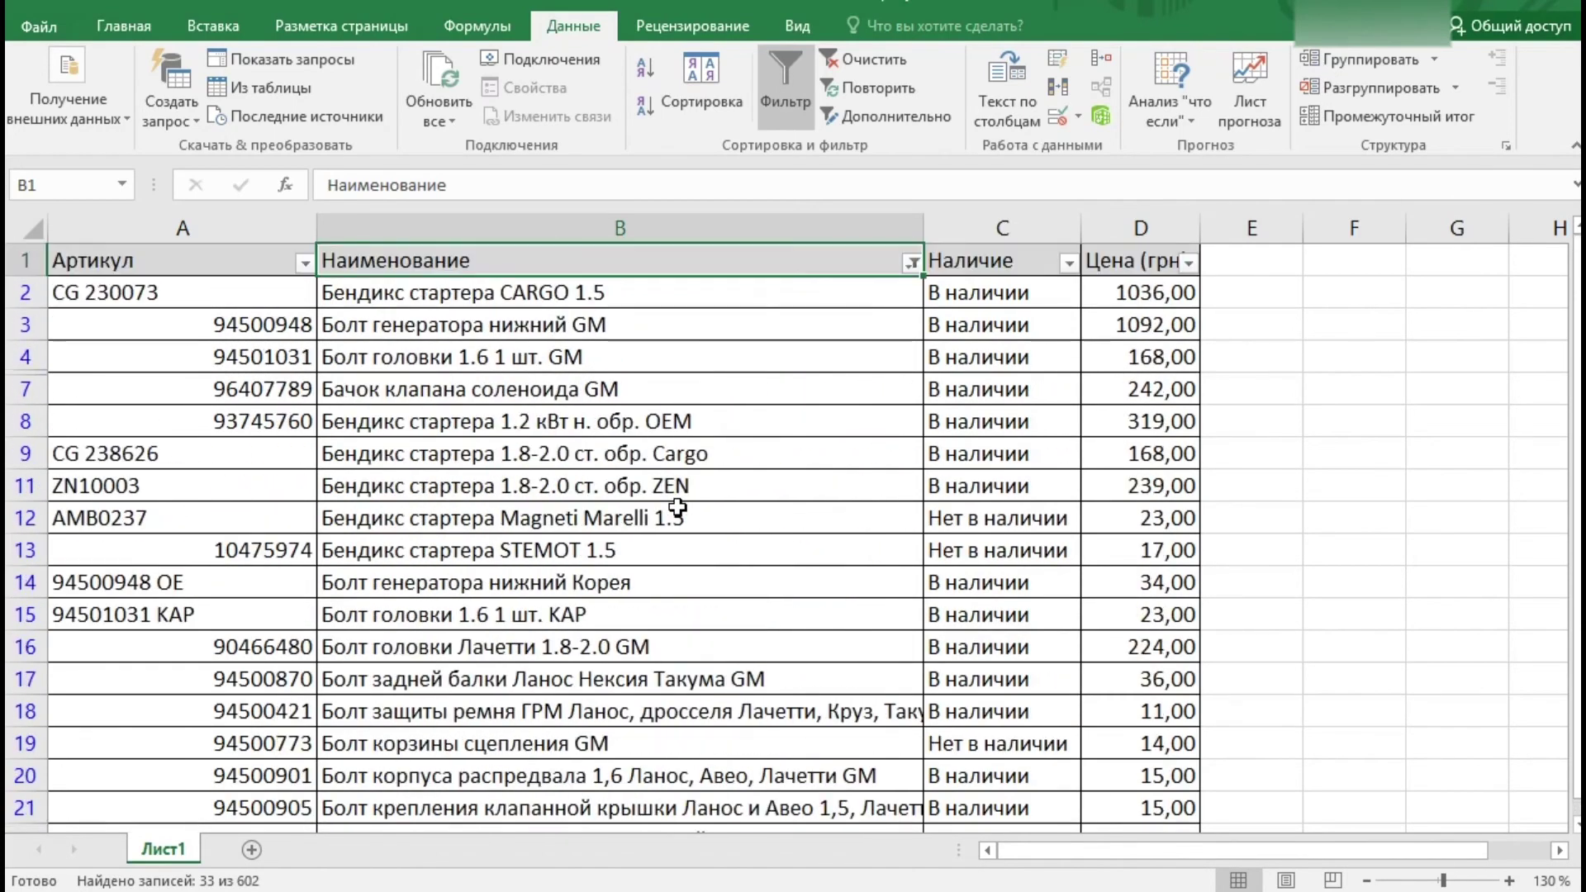
Step: Keep only «В наличии» parts among the Б names (29 of 602) and show the Цена filter options
left_click(1068, 263)
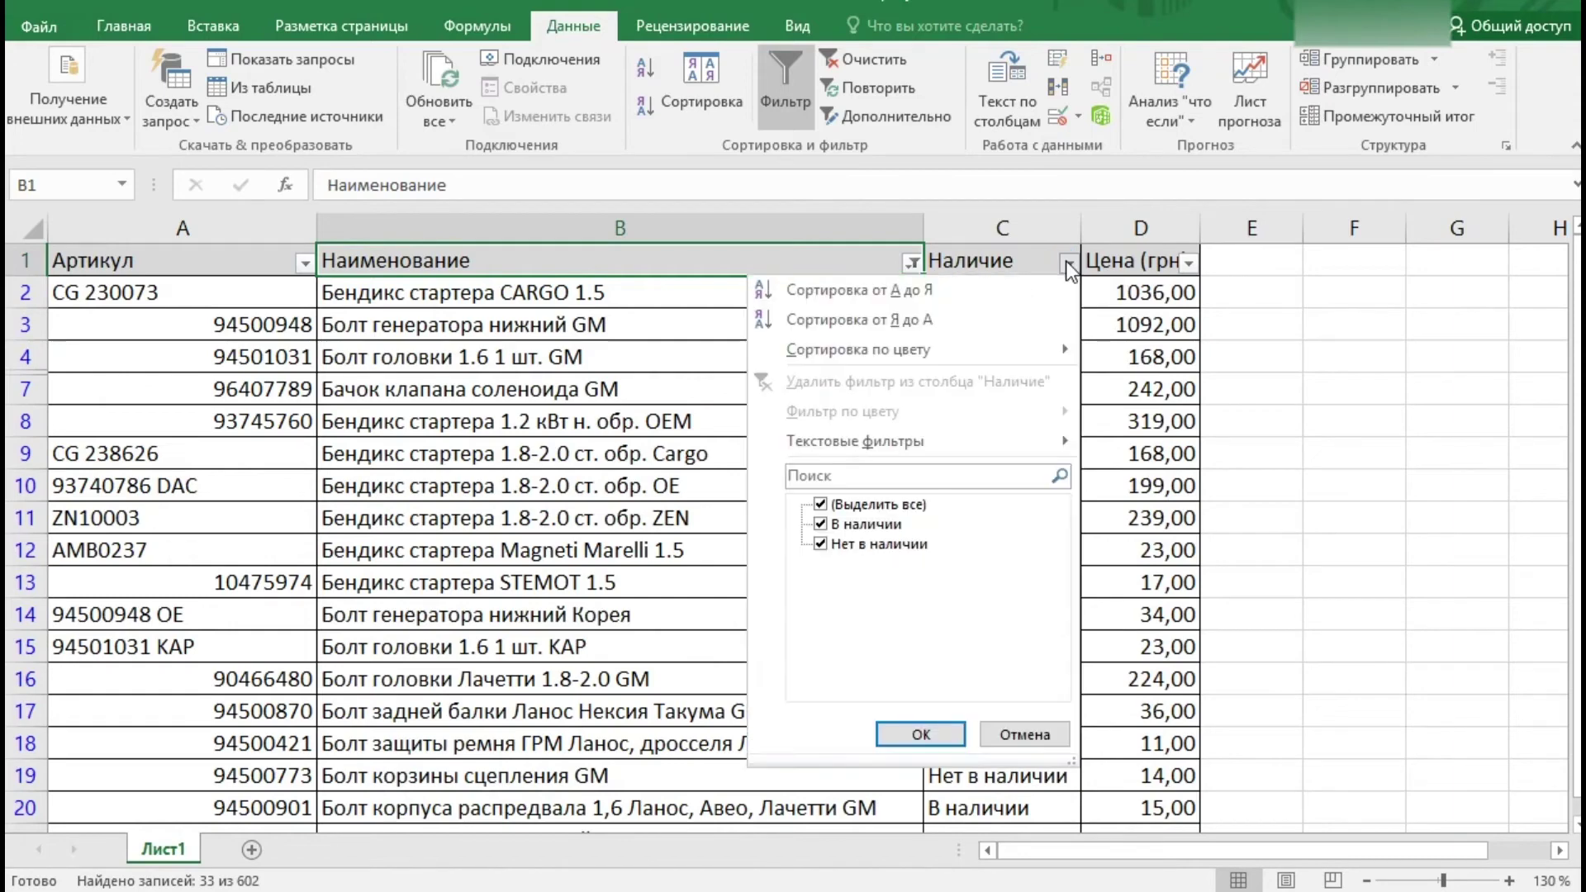
left_click(822, 505)
left_click(822, 524)
left_click(913, 735)
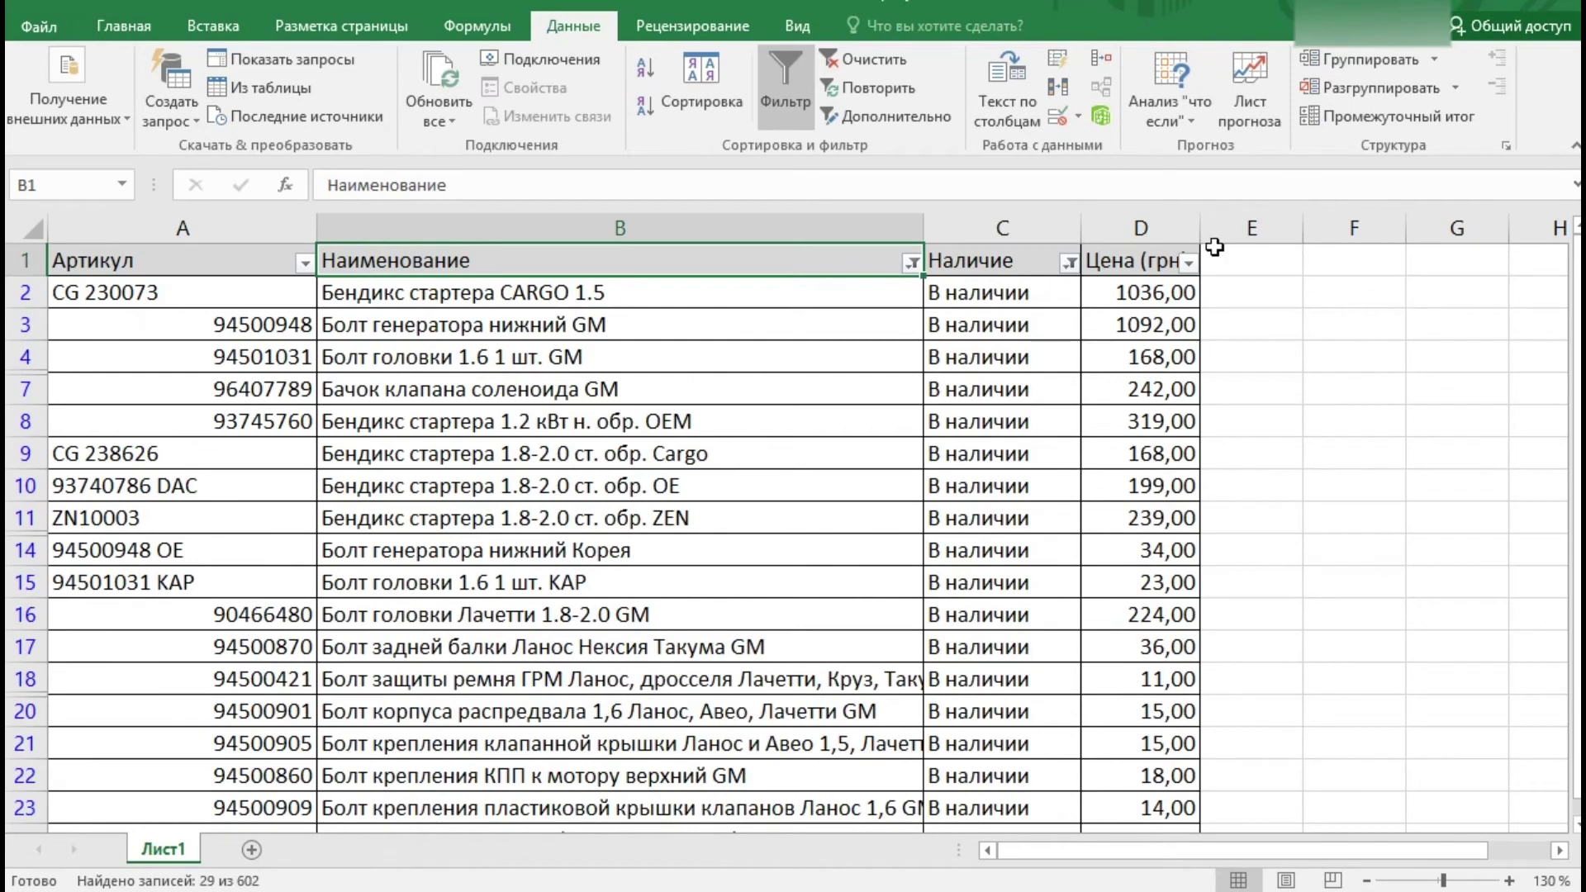
left_click(1189, 264)
mouse_move(961, 441)
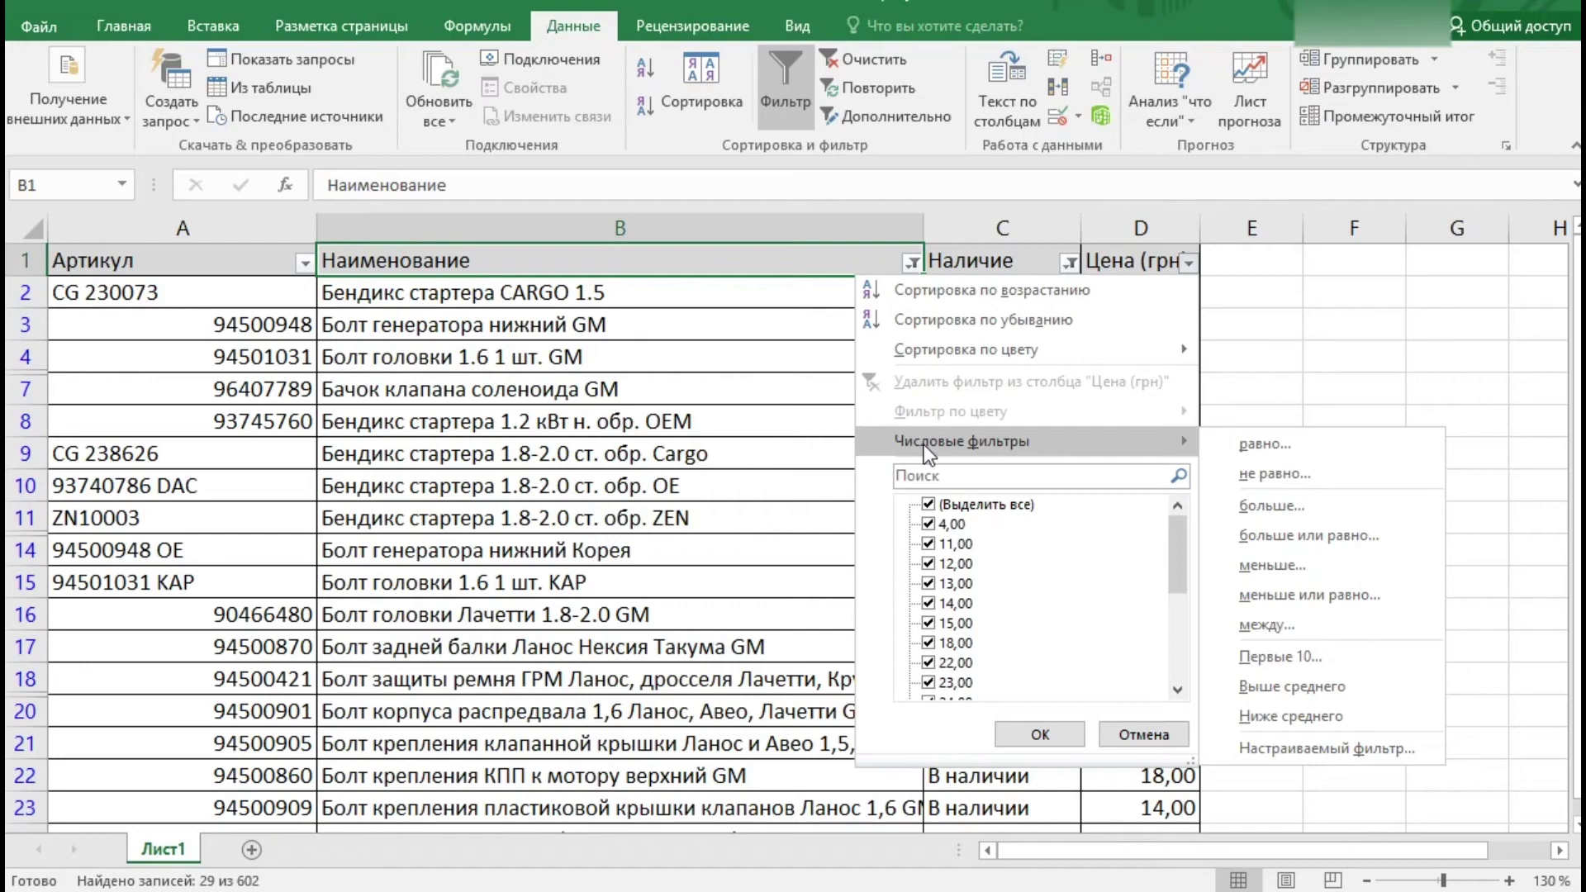
Step: Filter prices between 200 and 500 грн, select the four prices, then clear all filters
left_click(1283, 633)
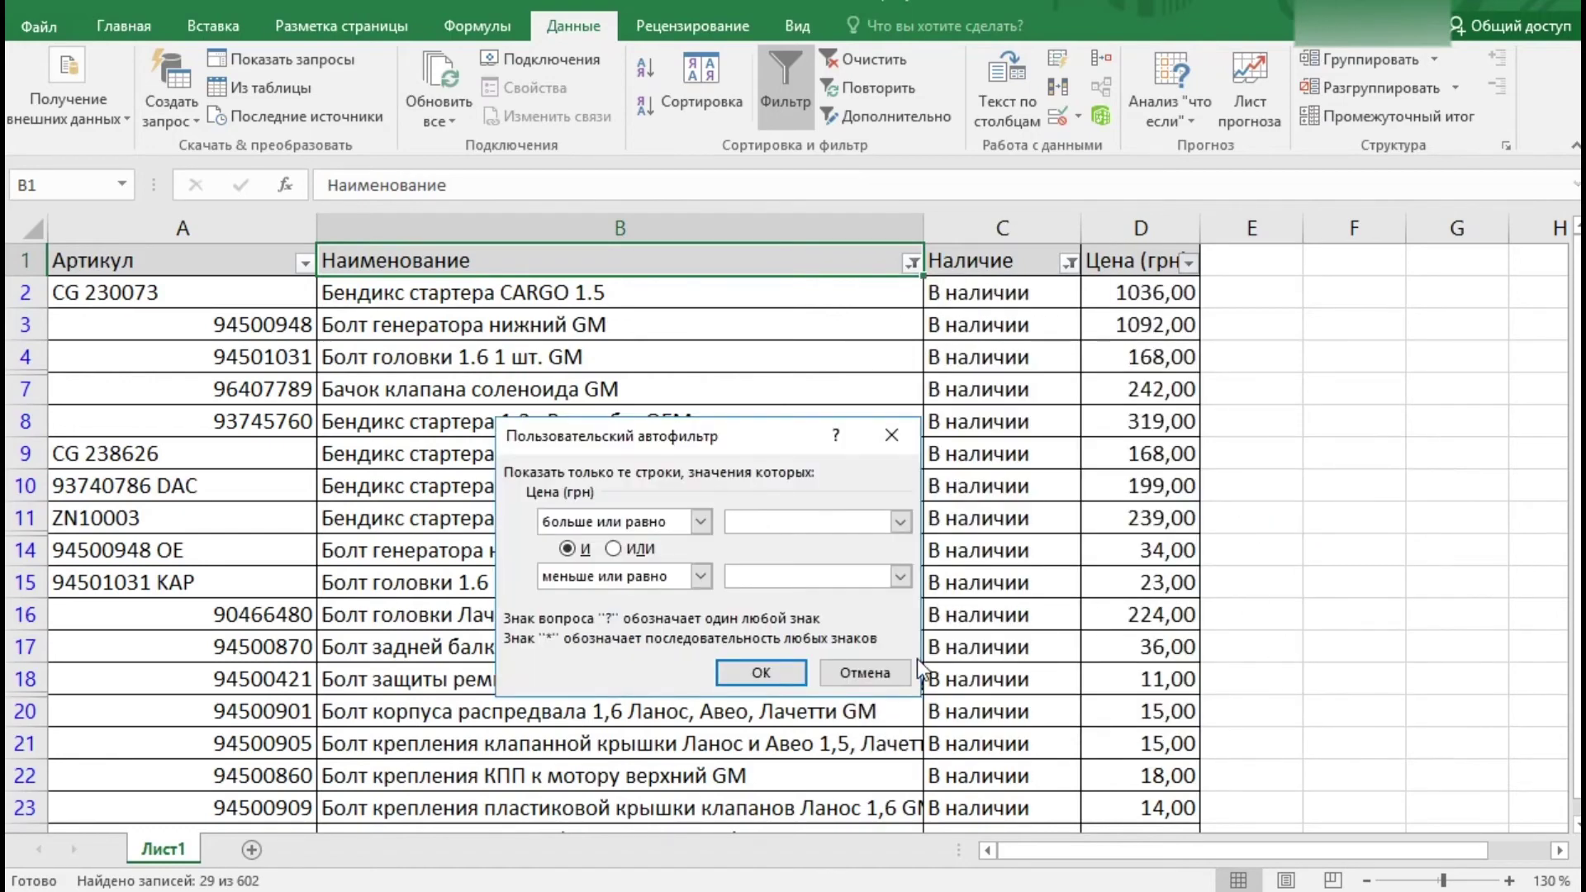
type("200")
type("0")
left_click(754, 685)
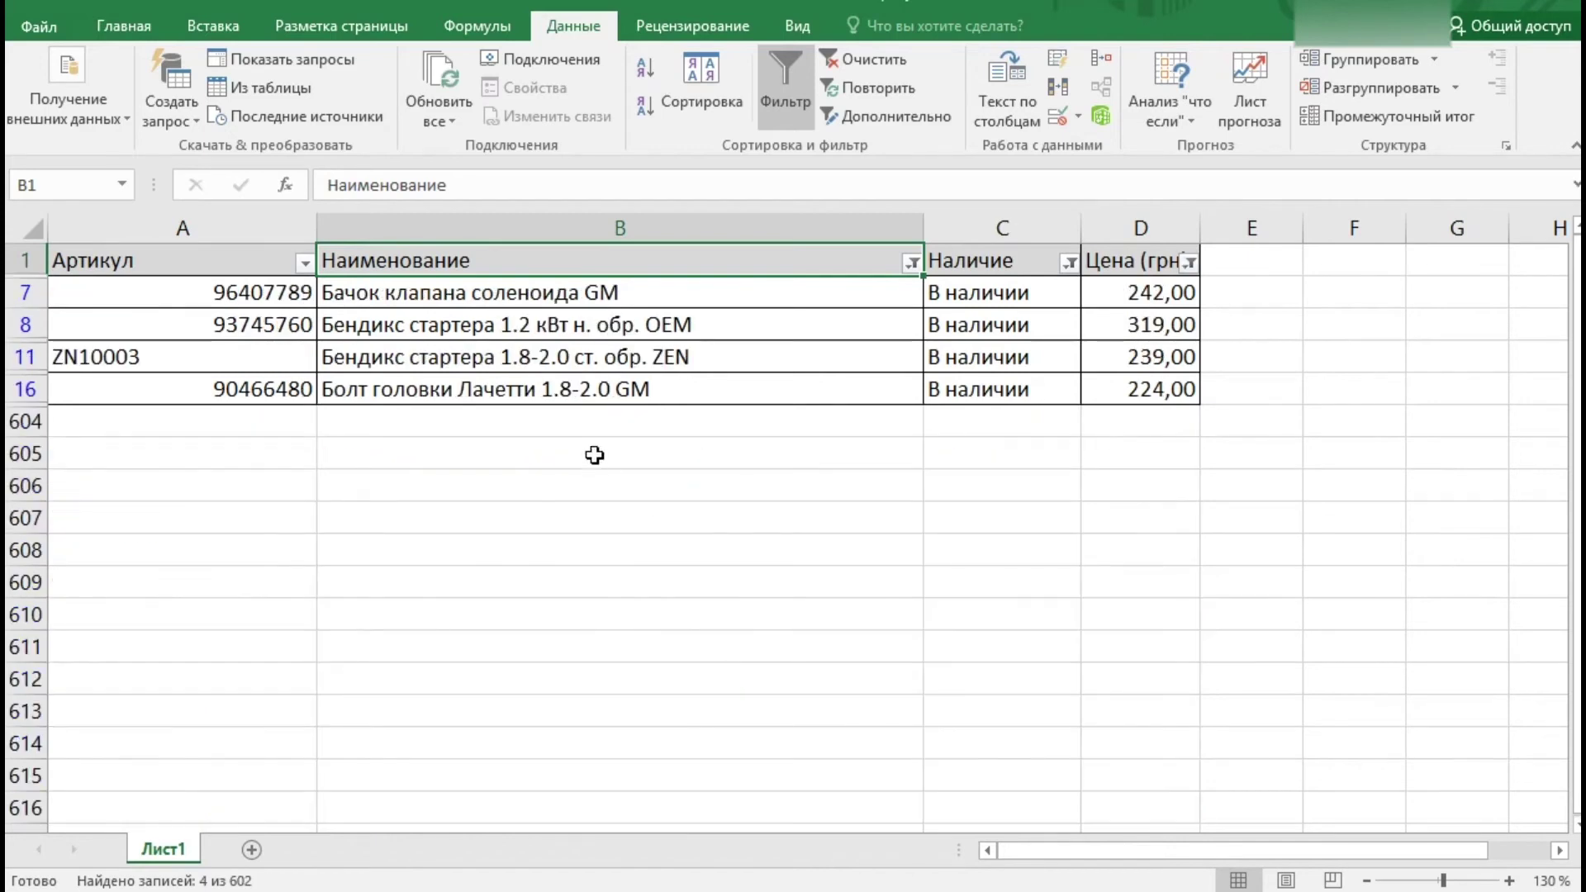
left_click_drag(1151, 295, 1148, 390)
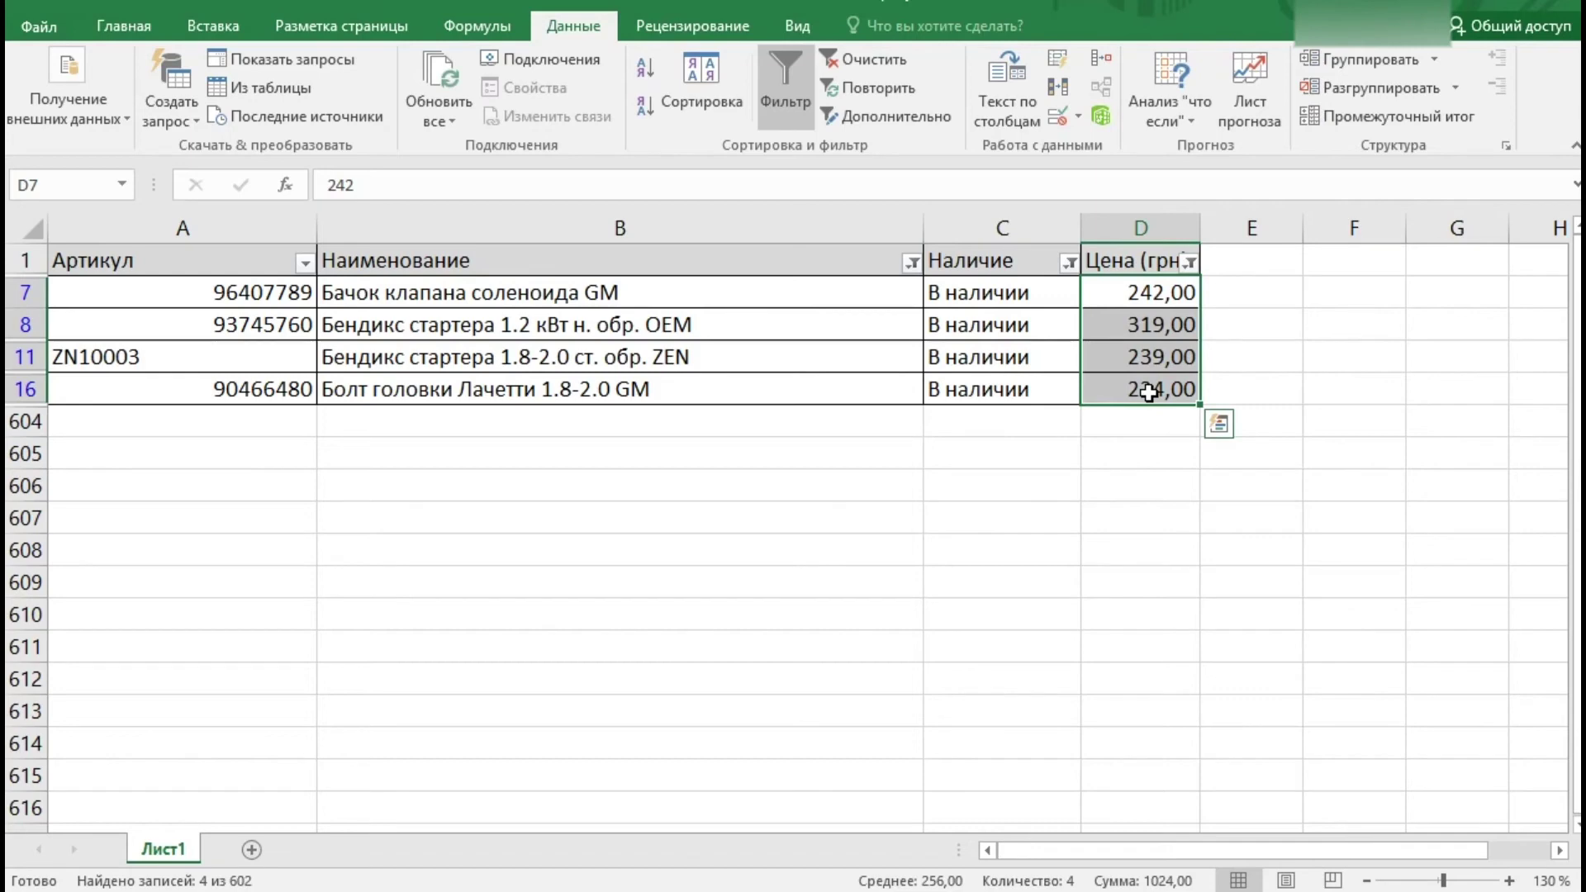
left_click(907, 264)
key("ctrl+shift+l")
key("ctrl+shift+l")
Step: Confirm the Наименование filter is cleared and select the part name in B8
left_click(911, 265)
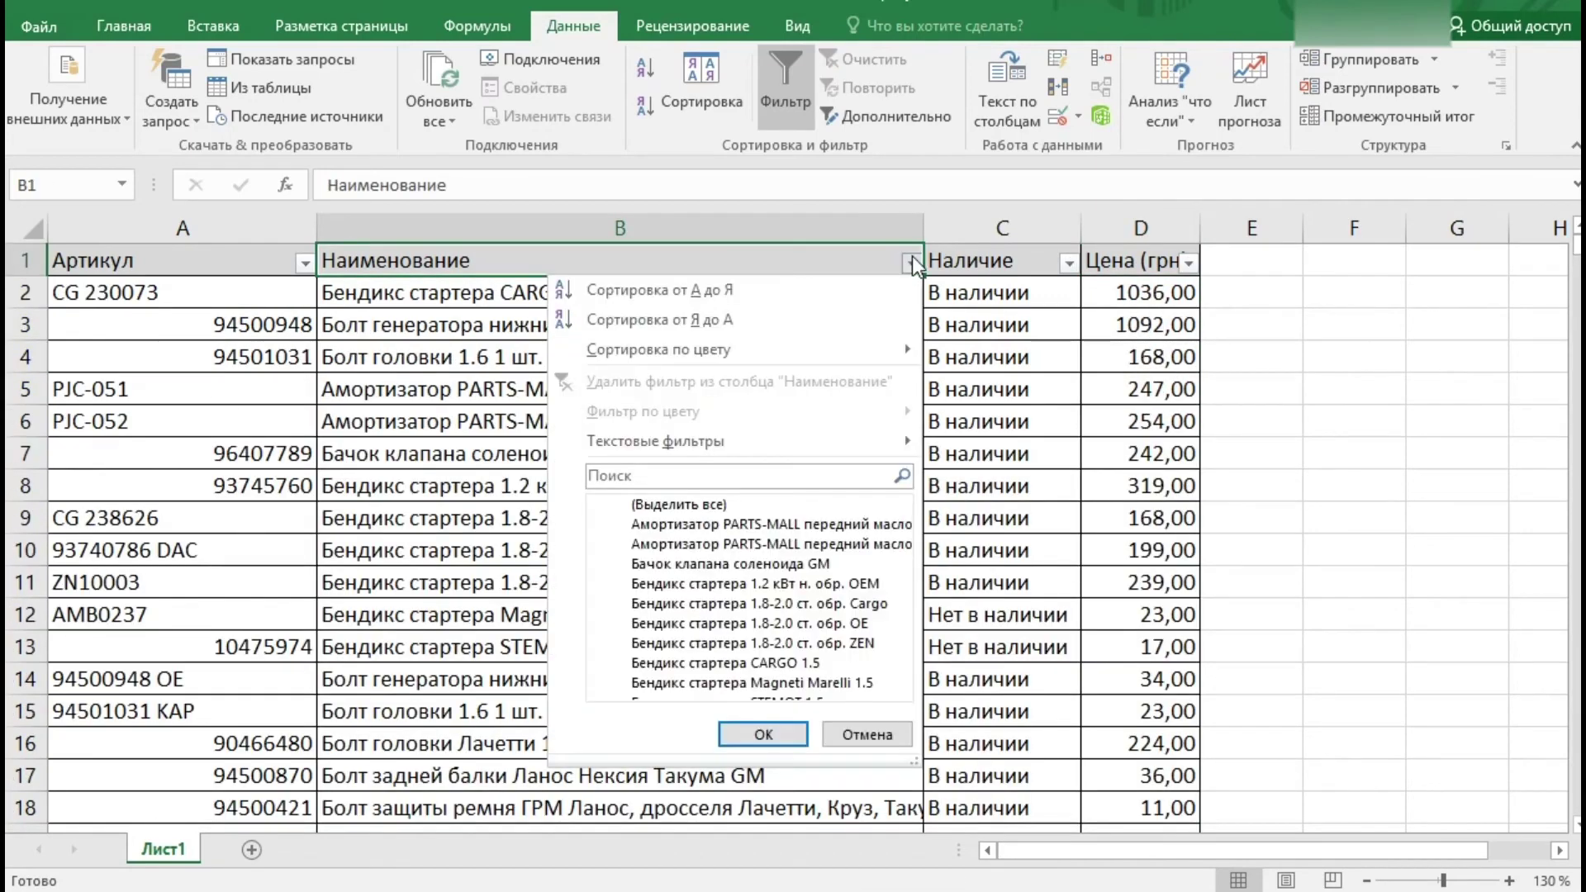
left_click(496, 351)
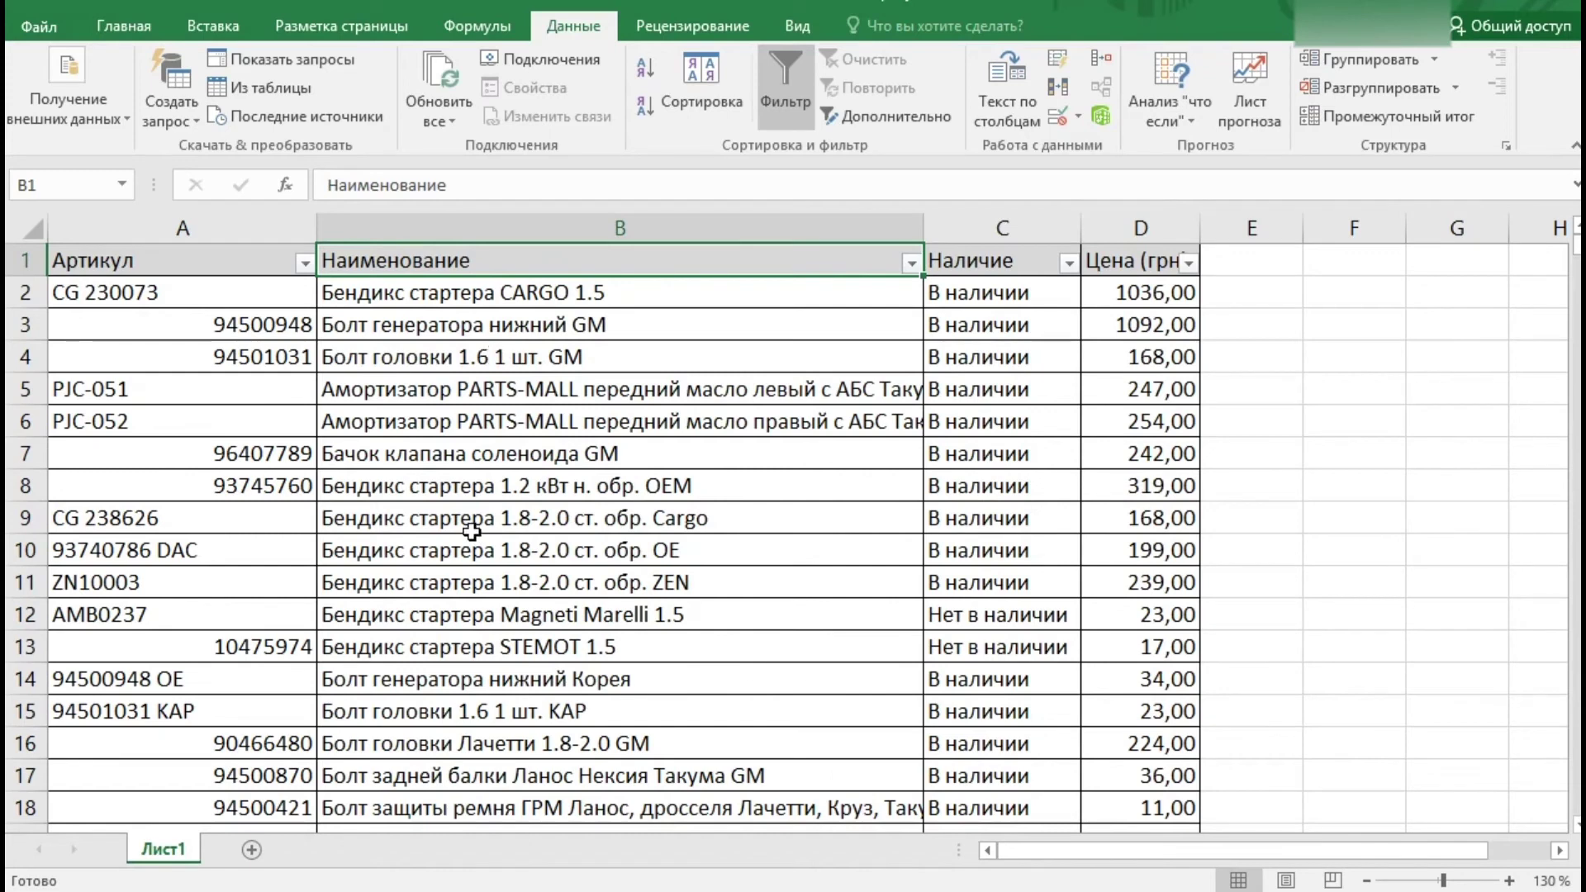
left_click(364, 489)
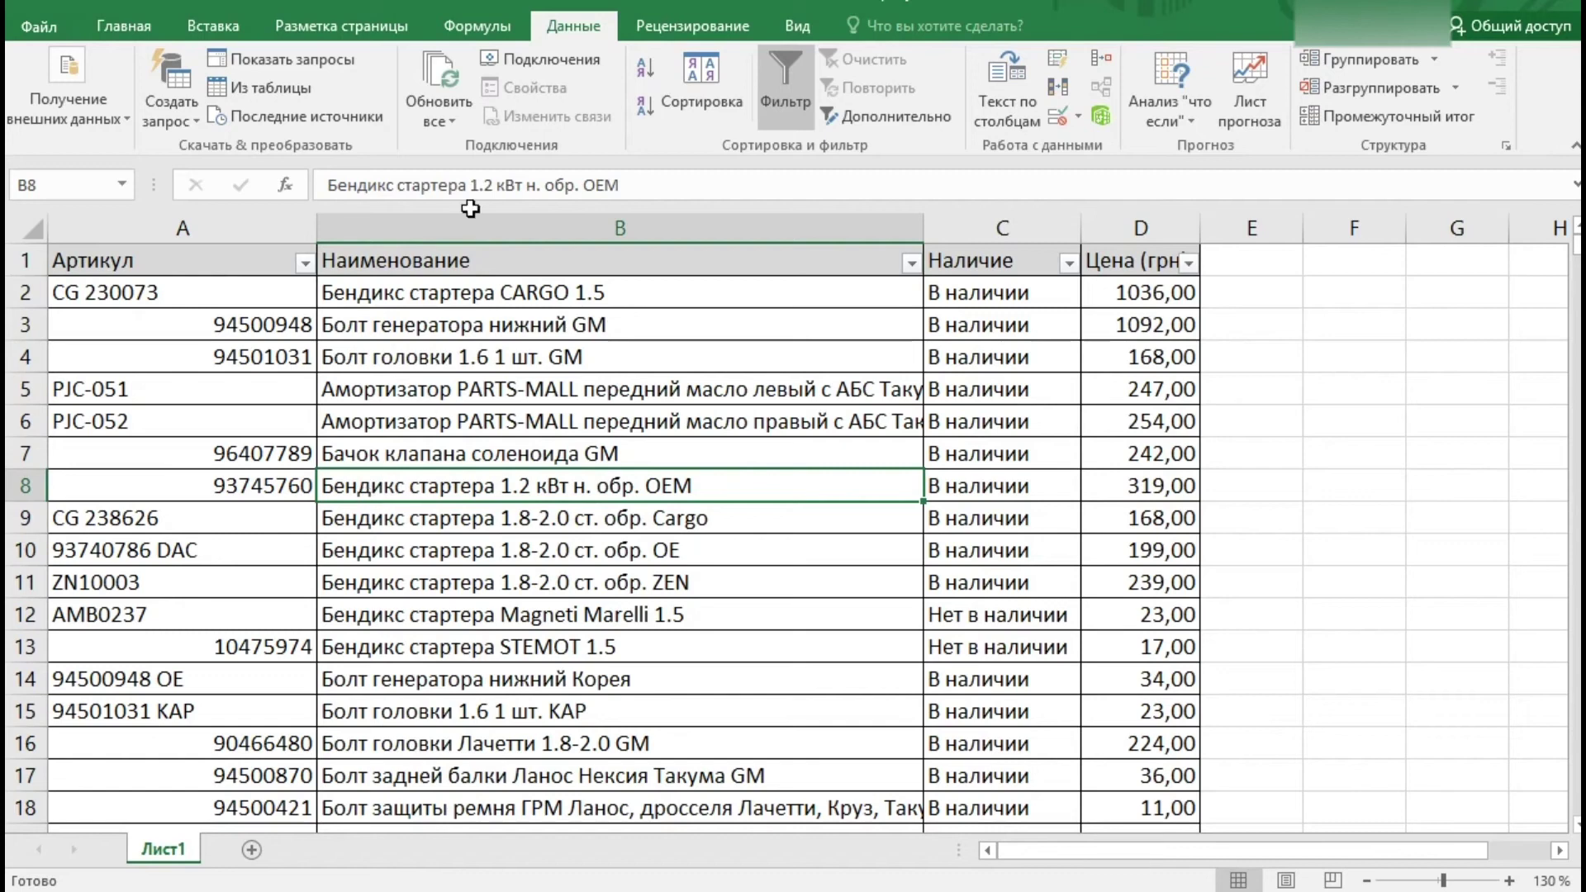
Step: Give the part names in B8 and B13 a light-blue fill
left_click(125, 32)
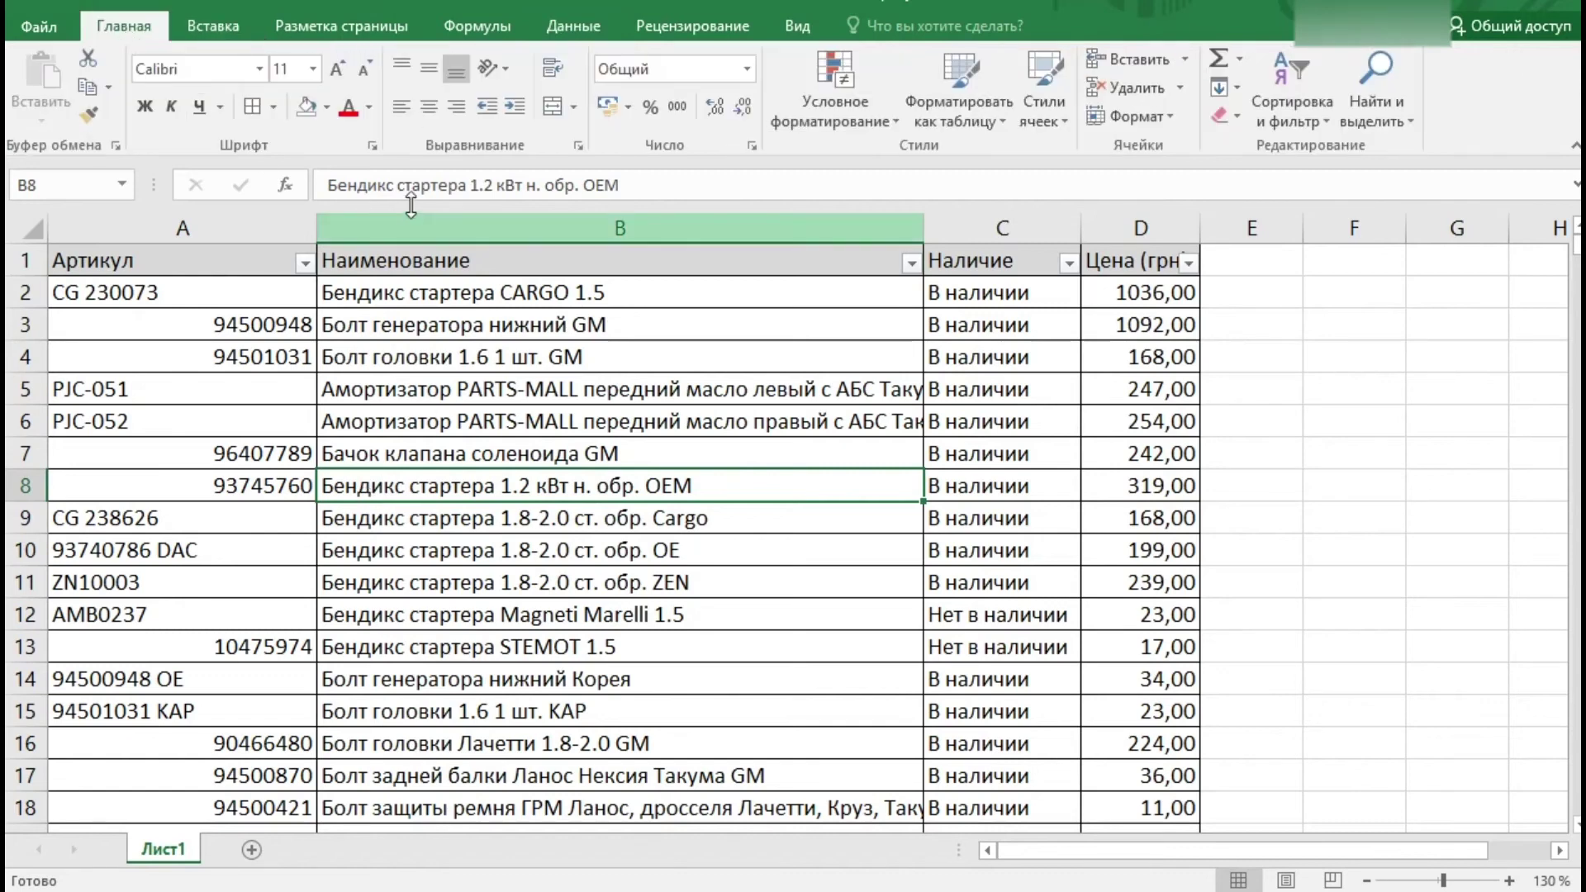
left_click(329, 109)
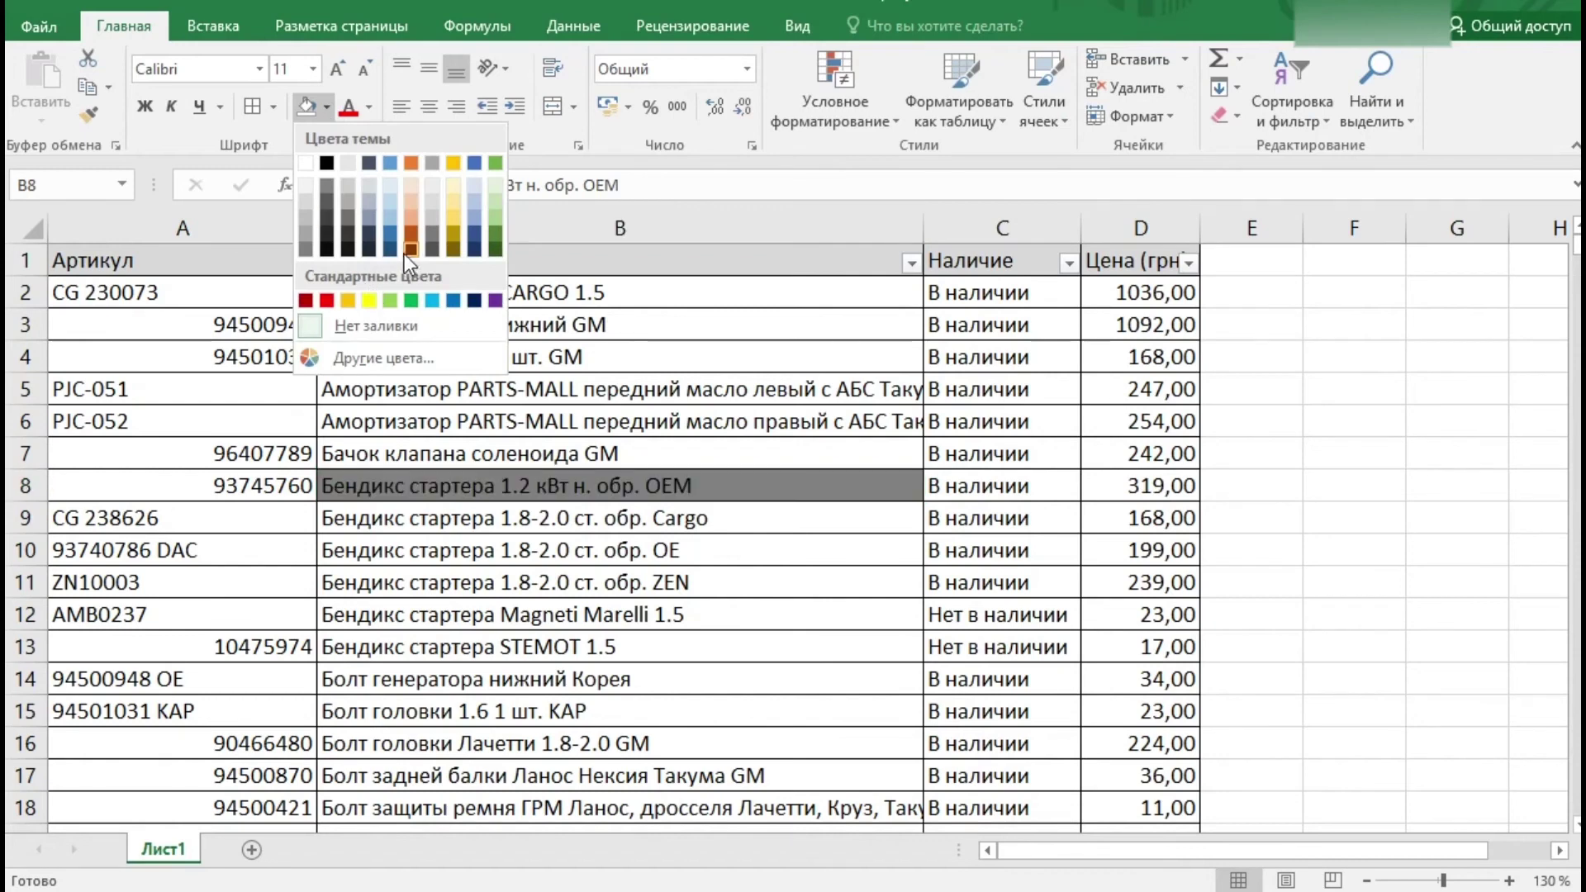
left_click(388, 215)
left_click(499, 645)
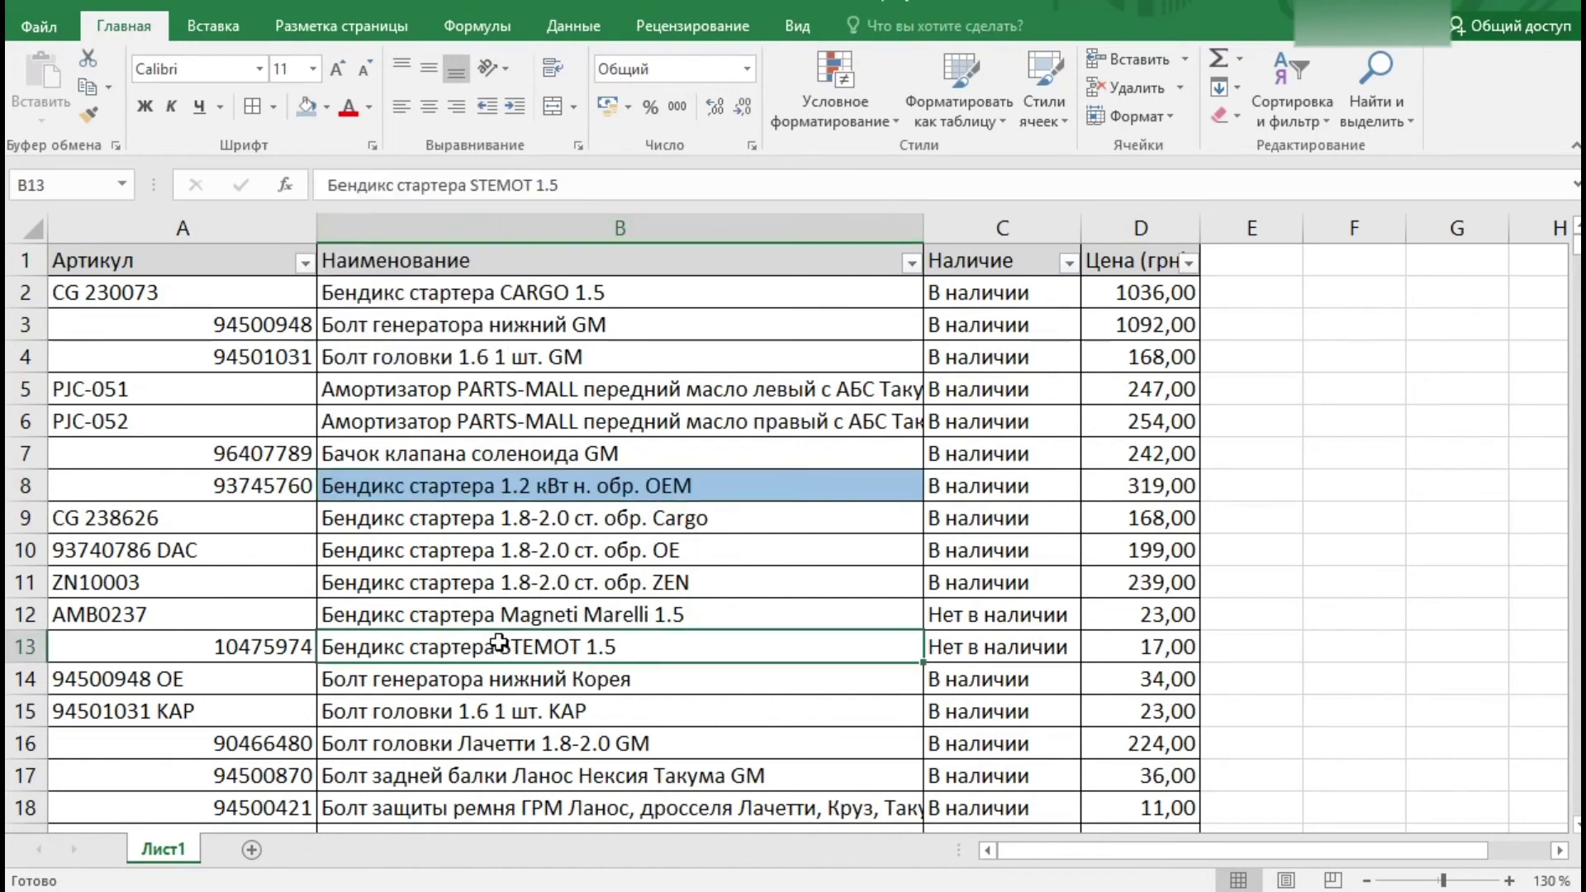
left_click(326, 109)
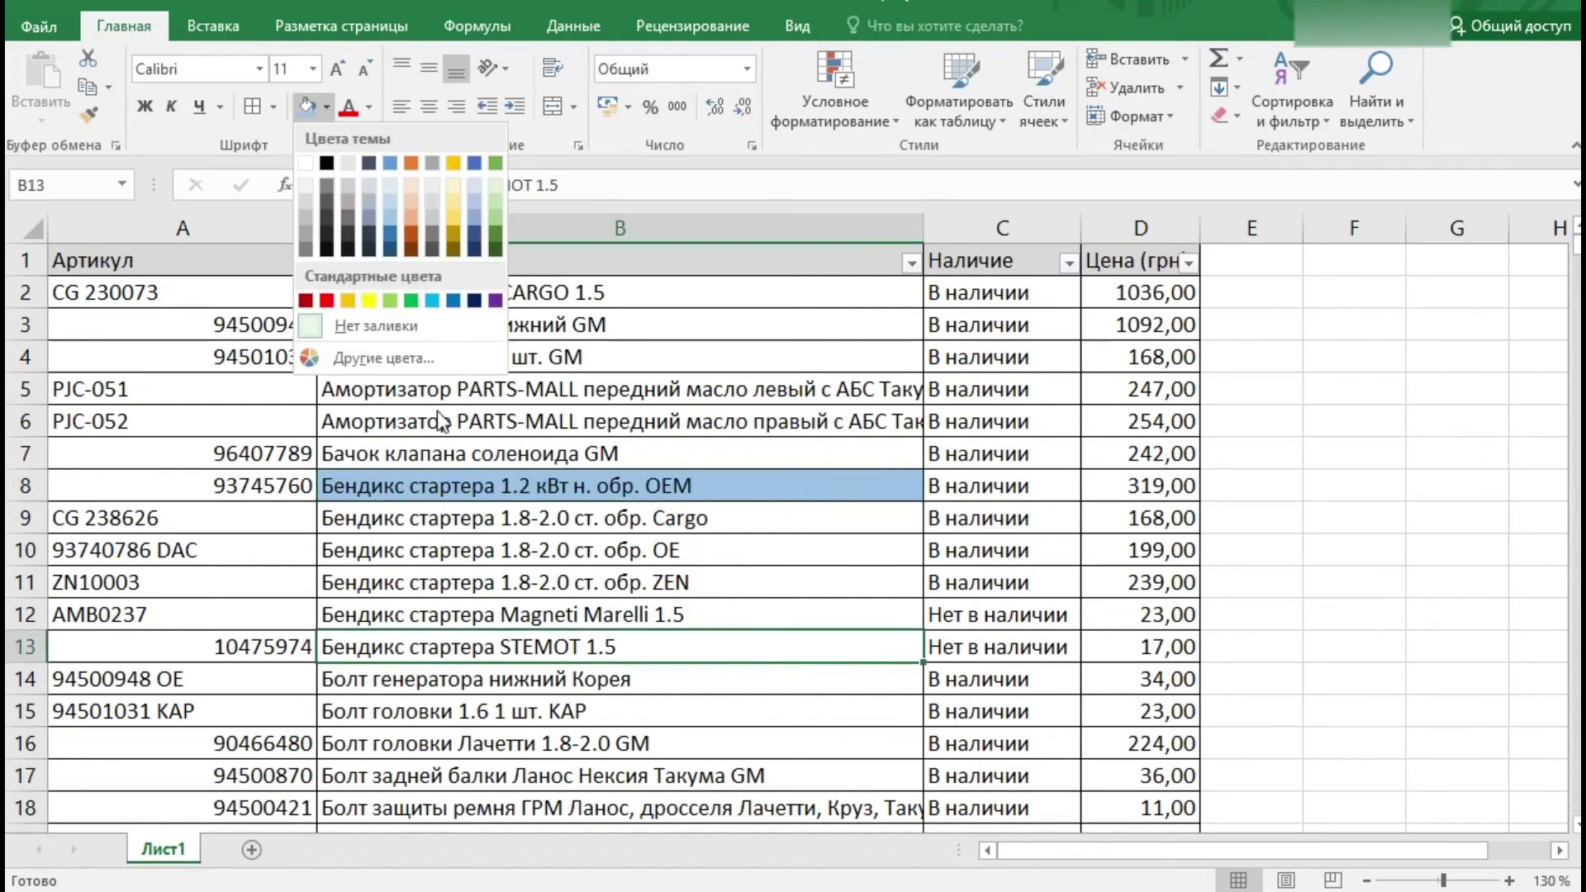
left_click(388, 214)
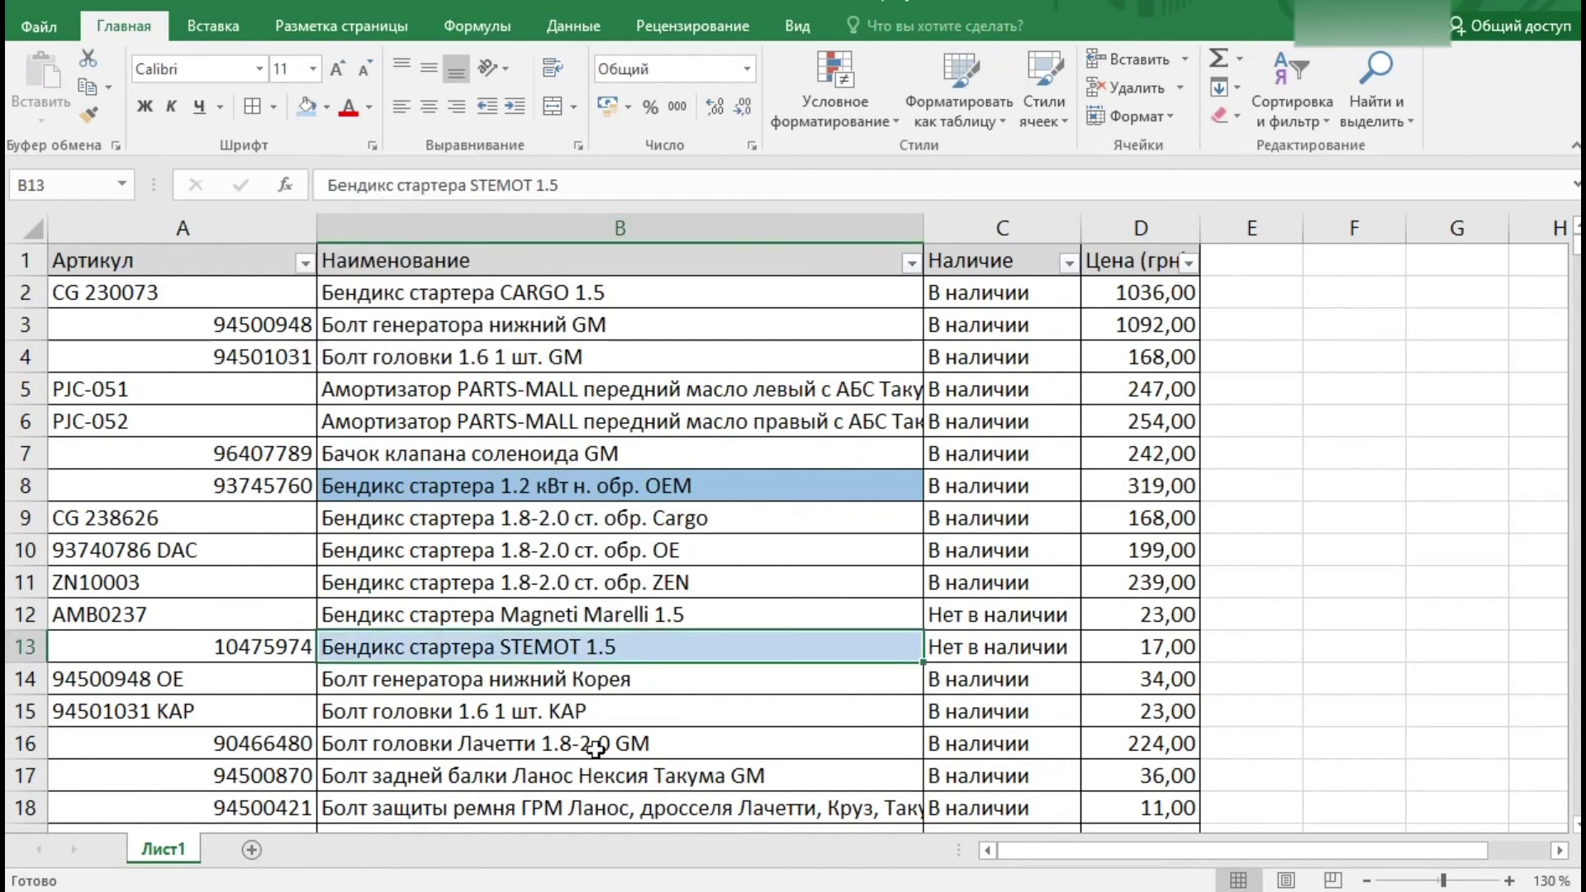
Step: Give the part names in B16 and B6 a light-orange fill
left_click(494, 583)
left_click(506, 744)
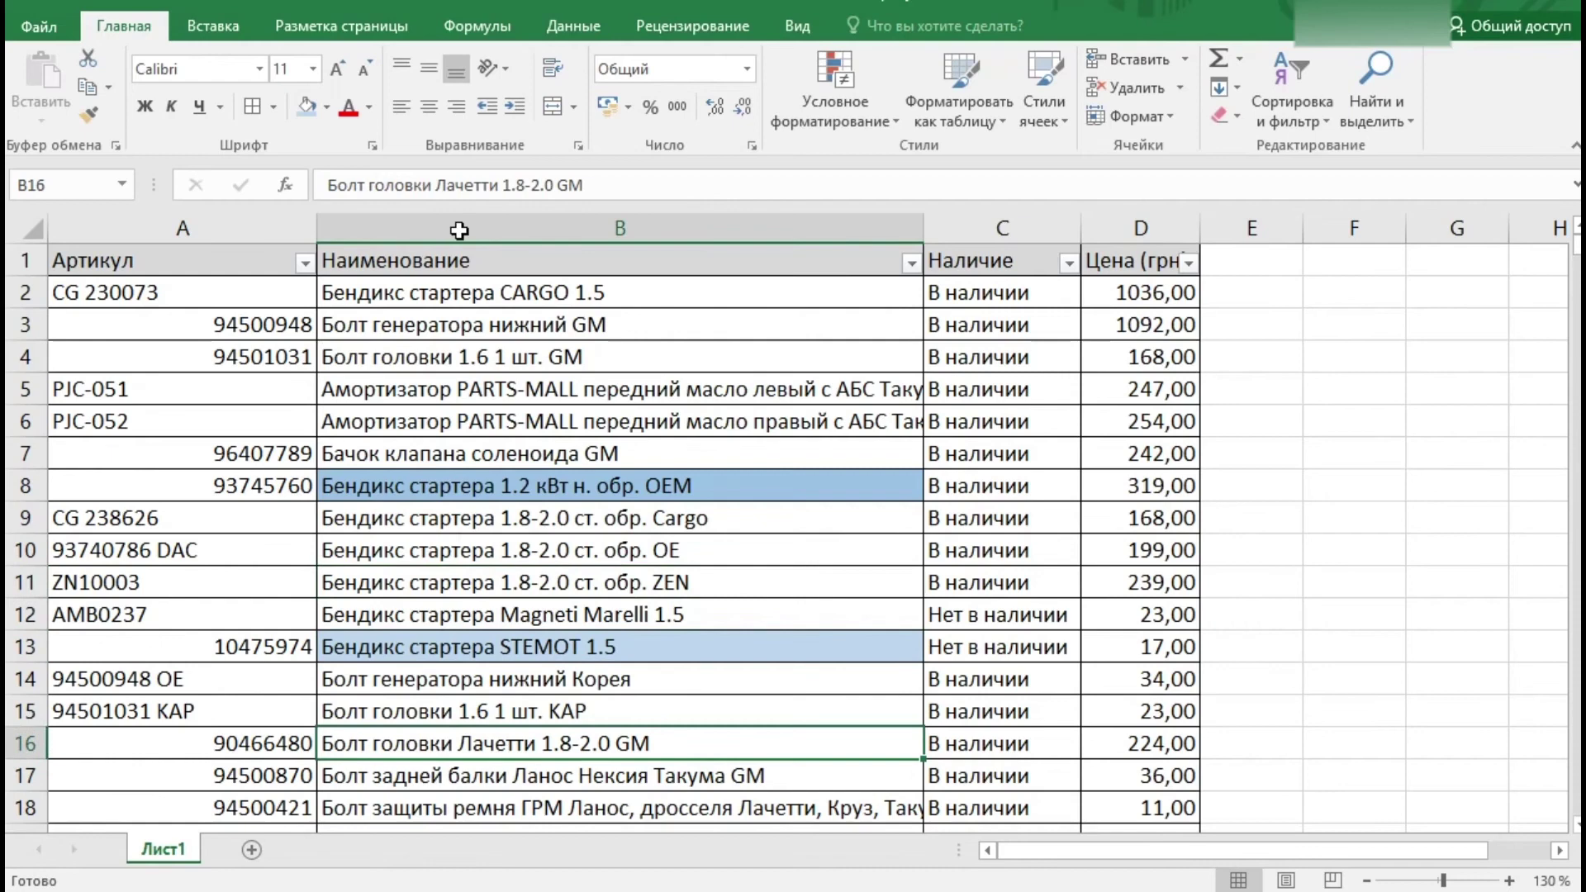
left_click(322, 106)
left_click(327, 107)
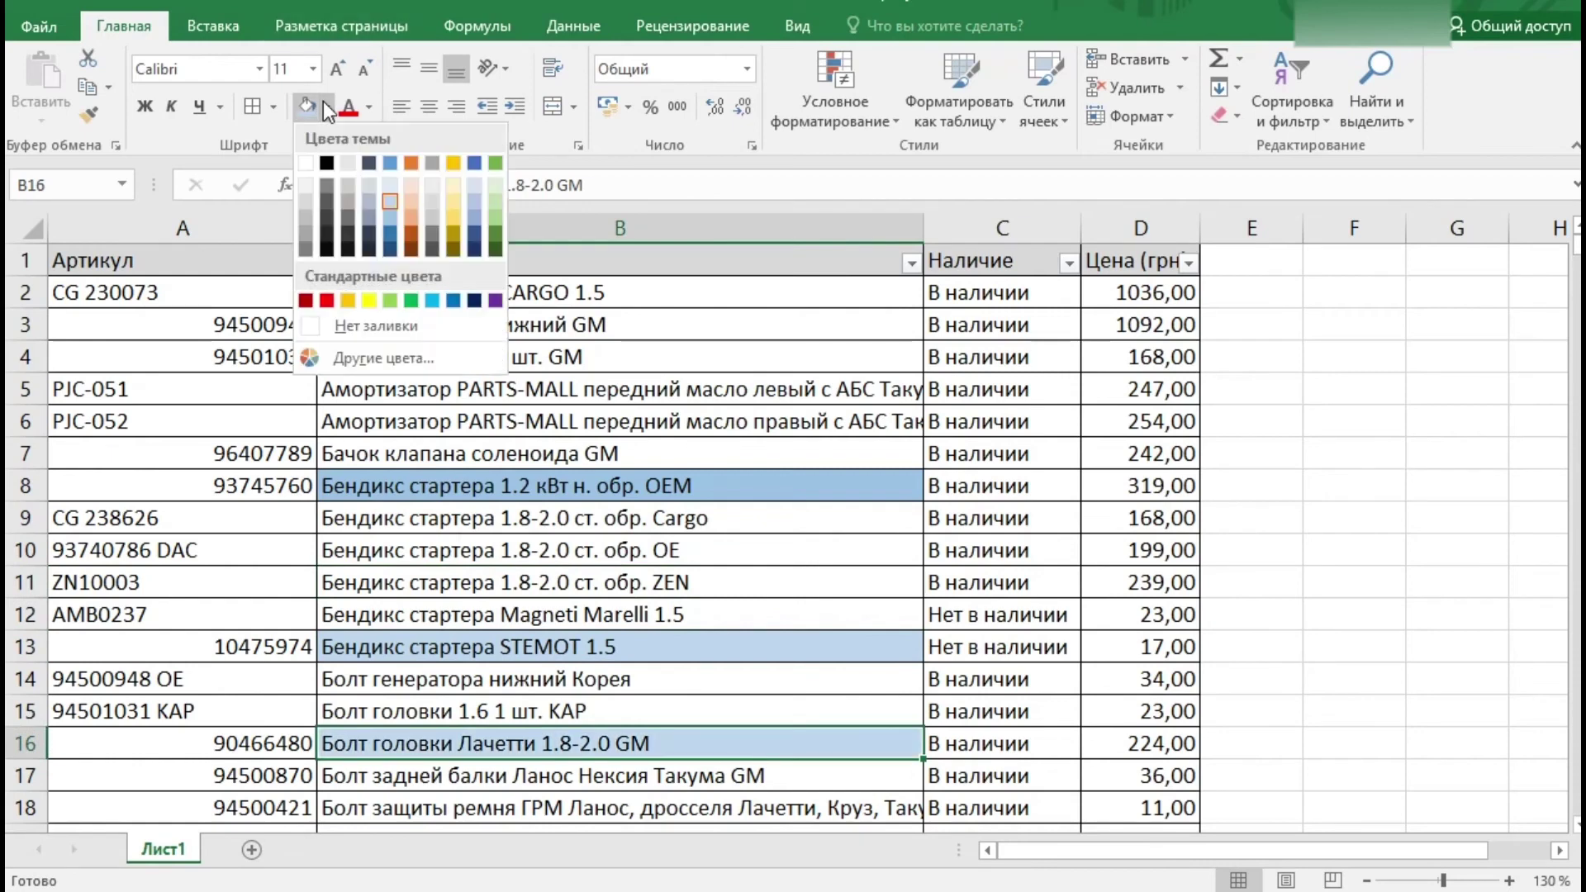
left_click(411, 201)
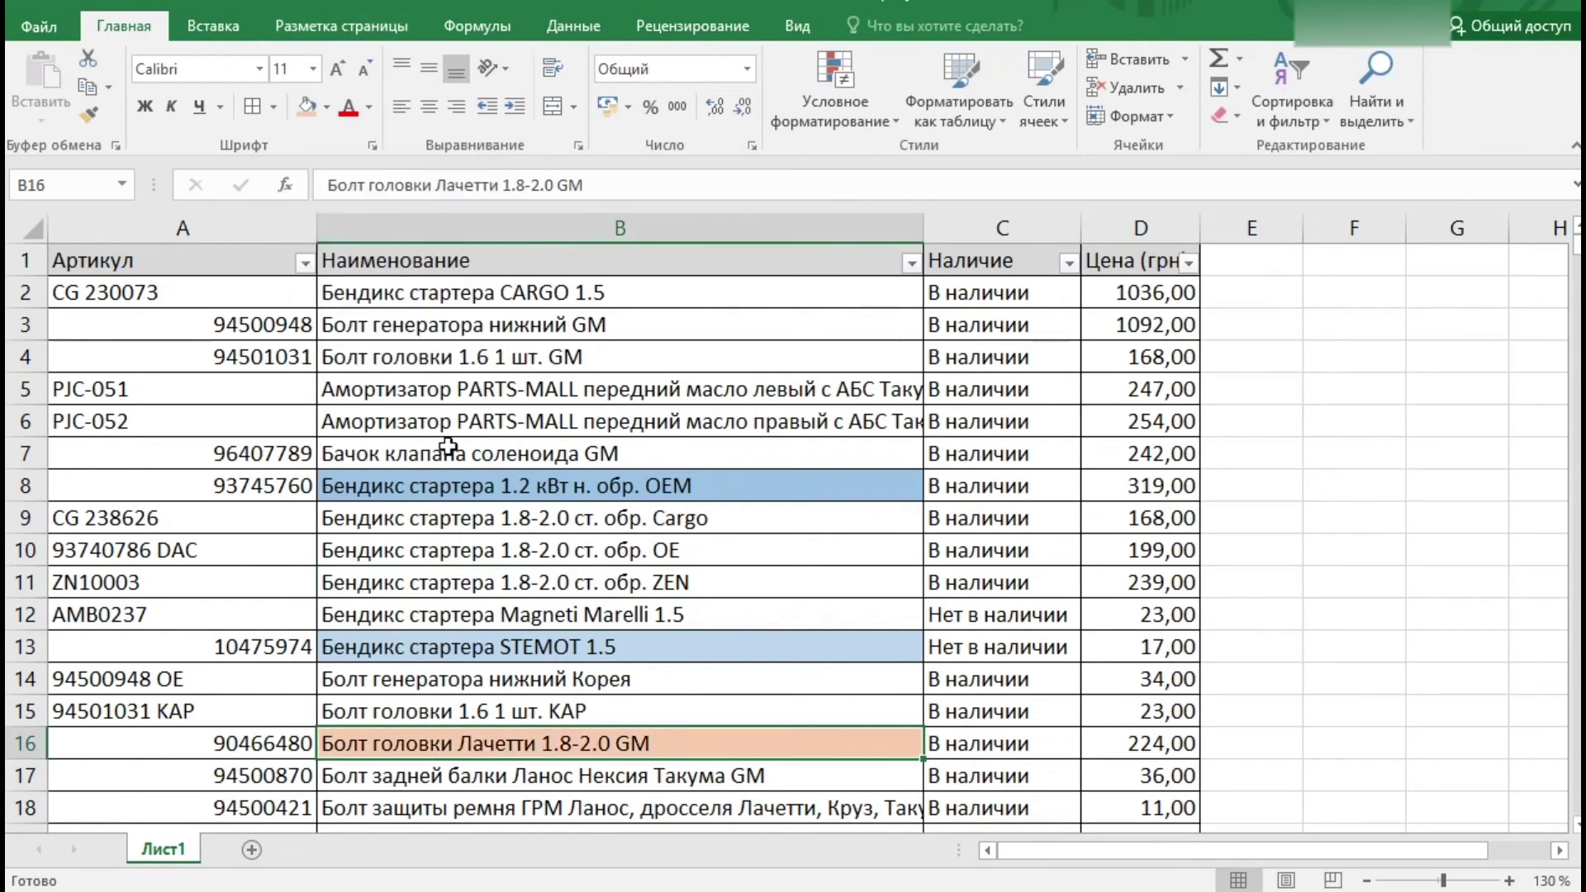
left_click(477, 410)
key("F4")
left_click(691, 331)
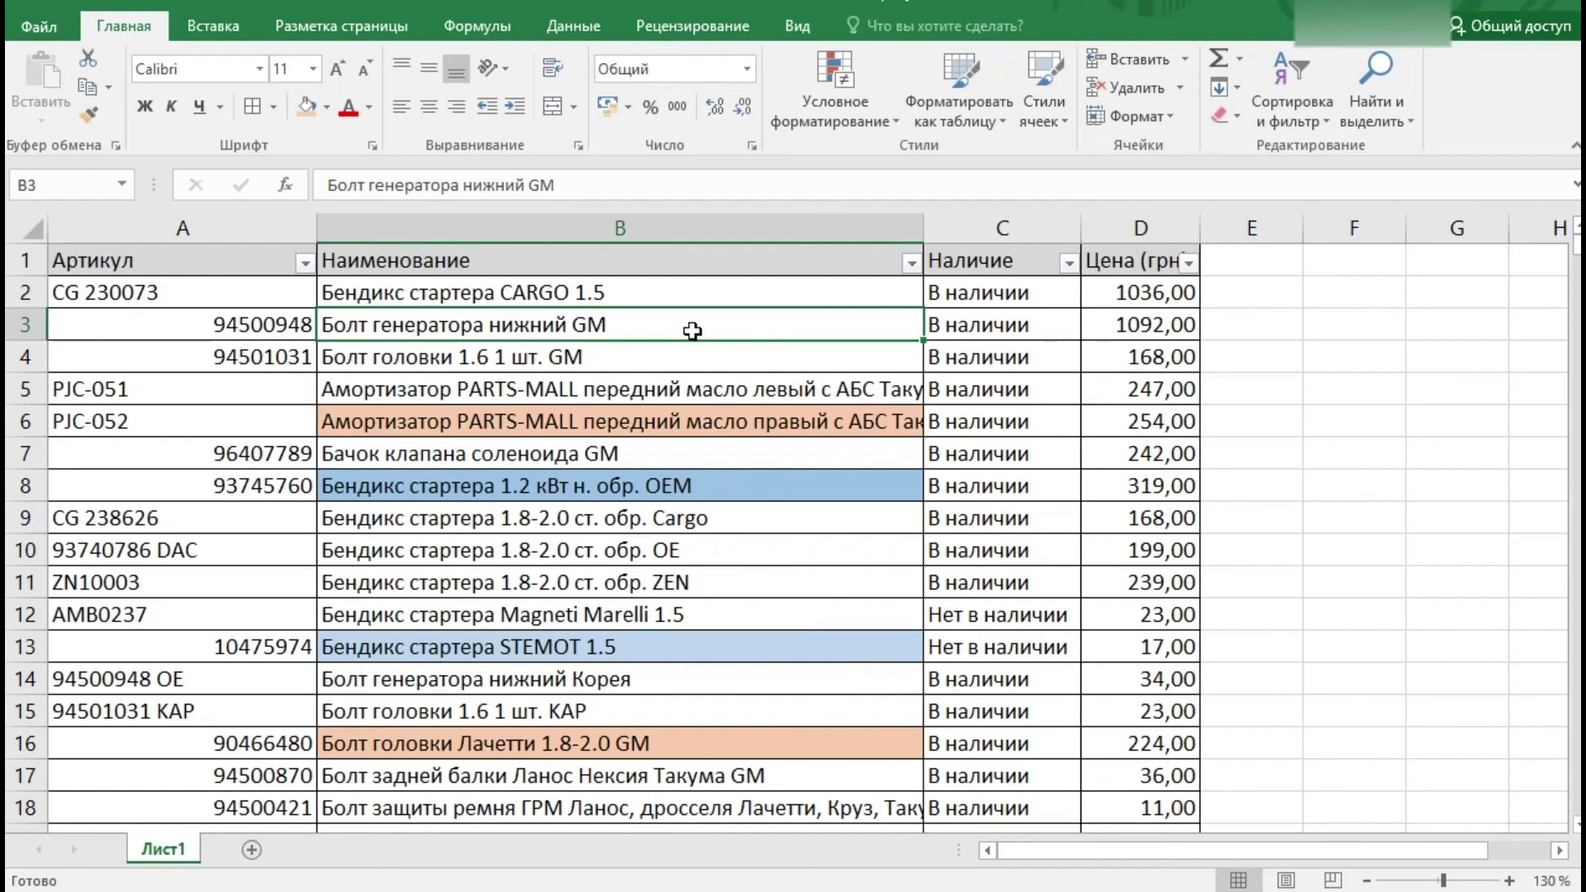
left_click(463, 423)
left_click(446, 477)
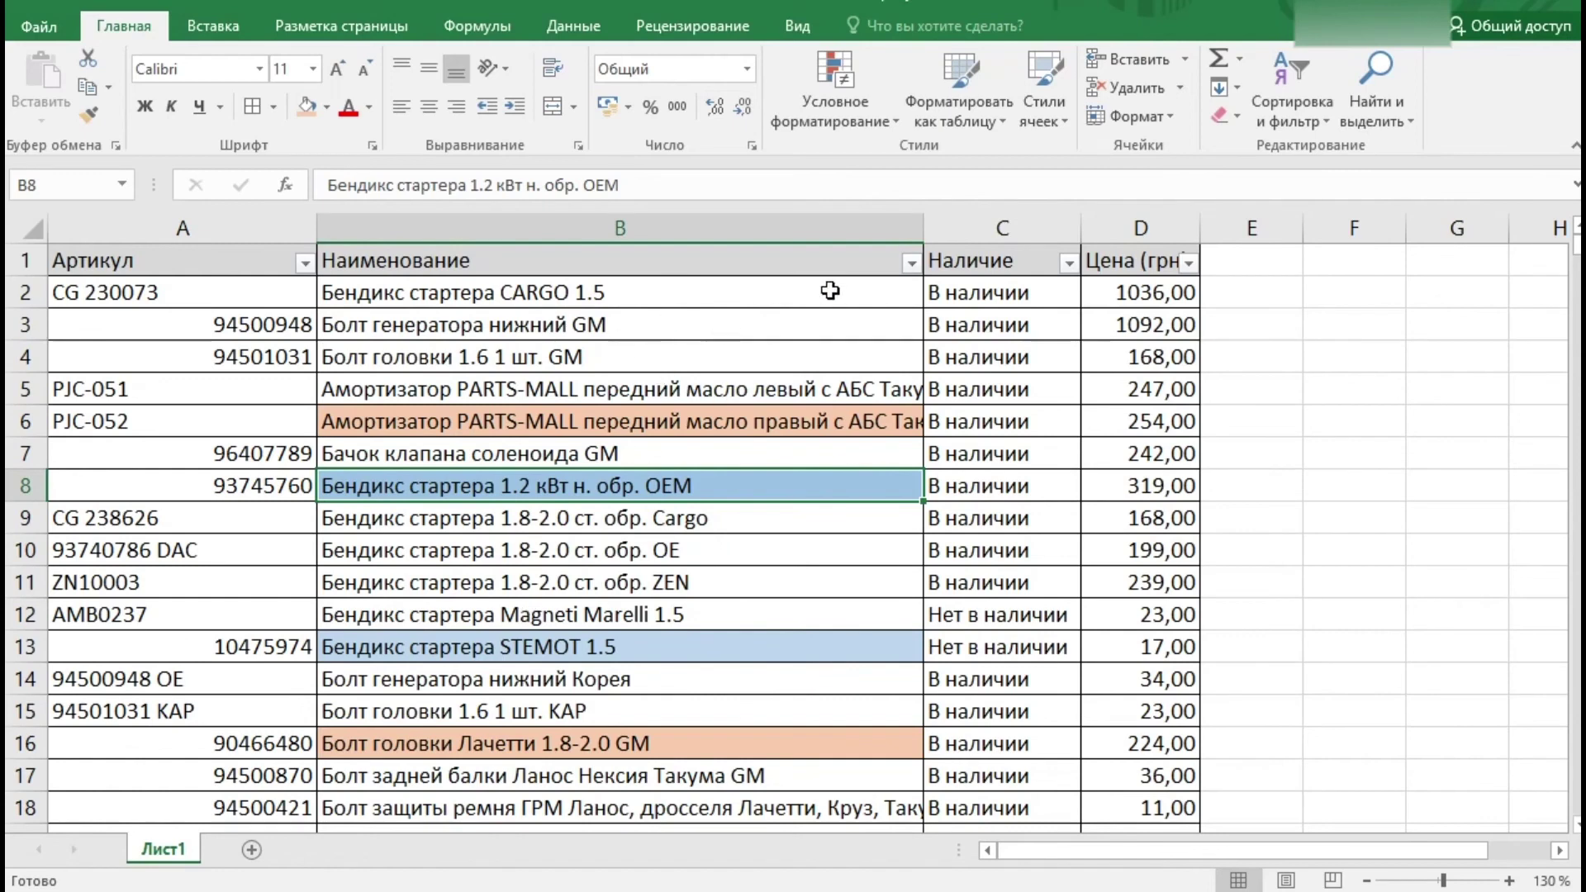
Step: Filter names by the light-orange fill, then set B6 to Нет заливки
left_click(912, 263)
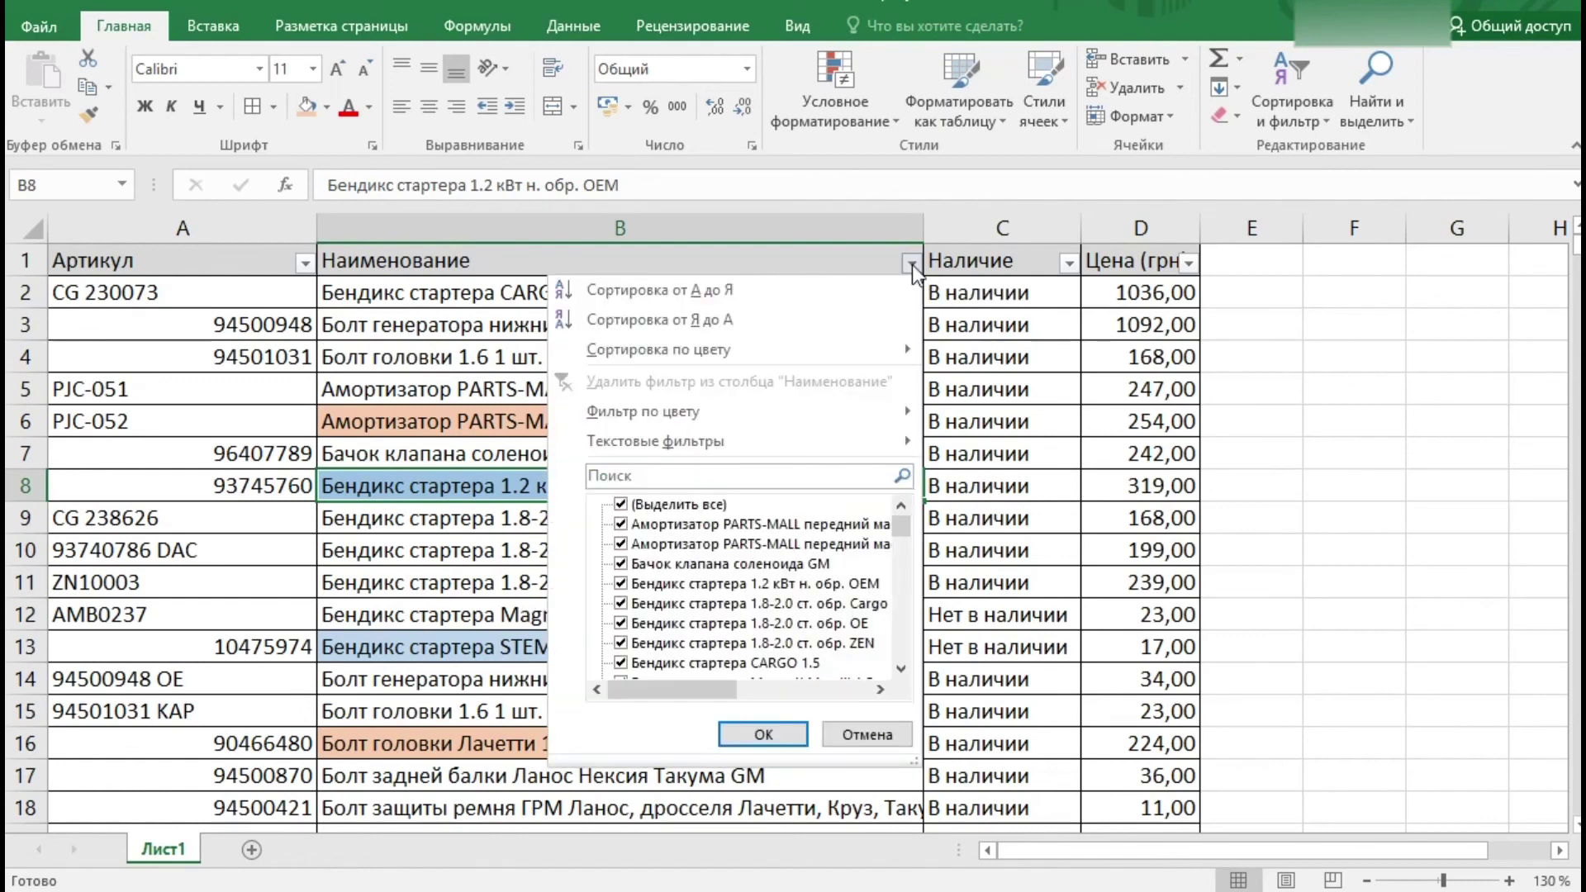
mouse_move(694, 411)
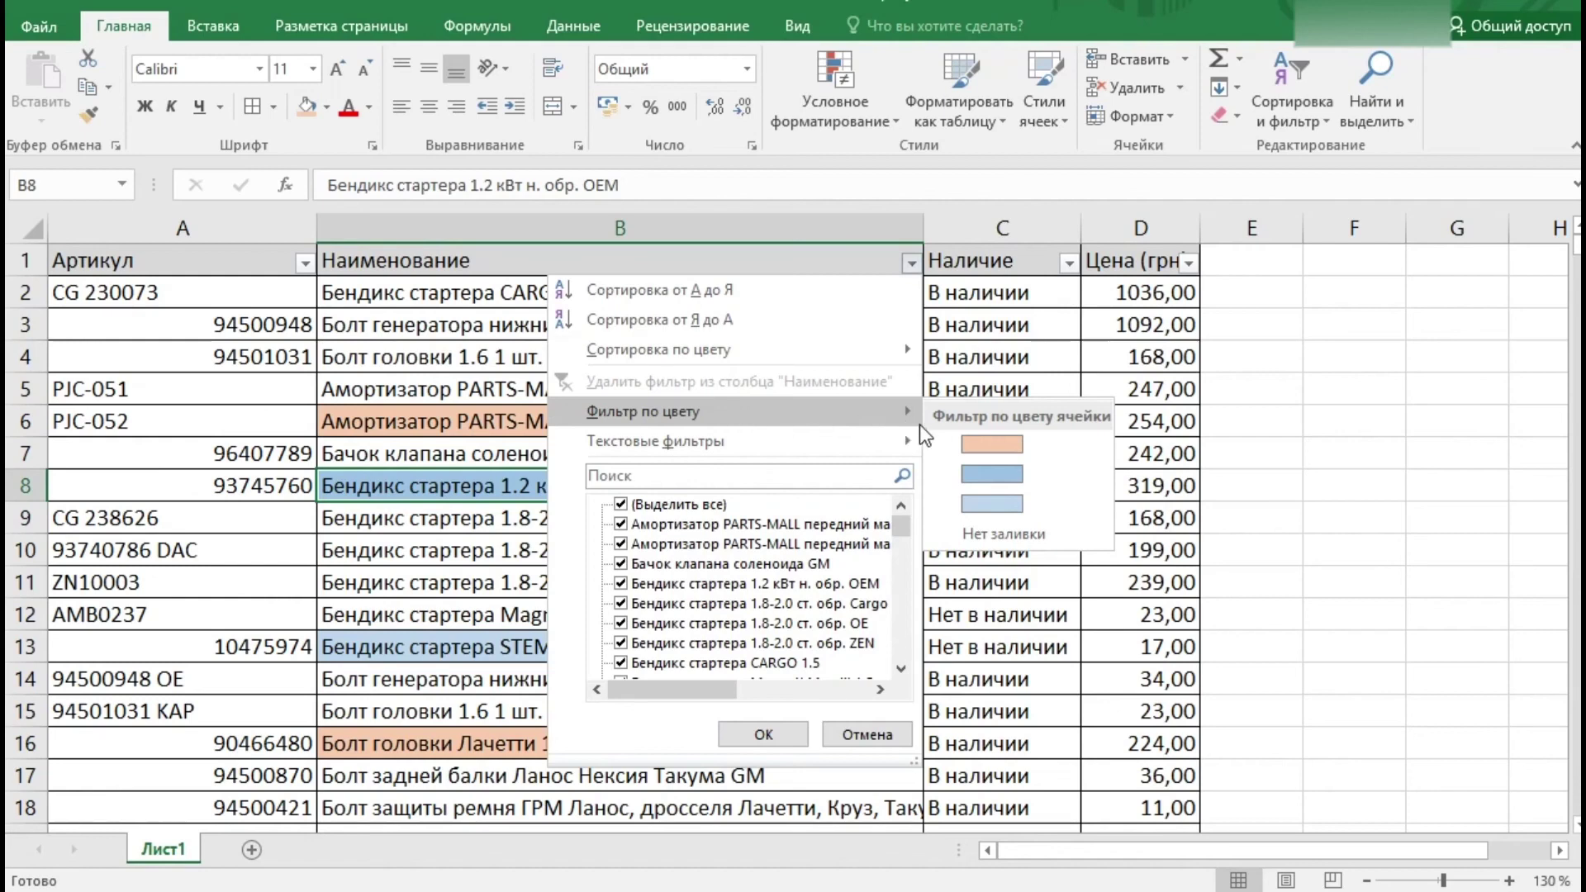
left_click(991, 444)
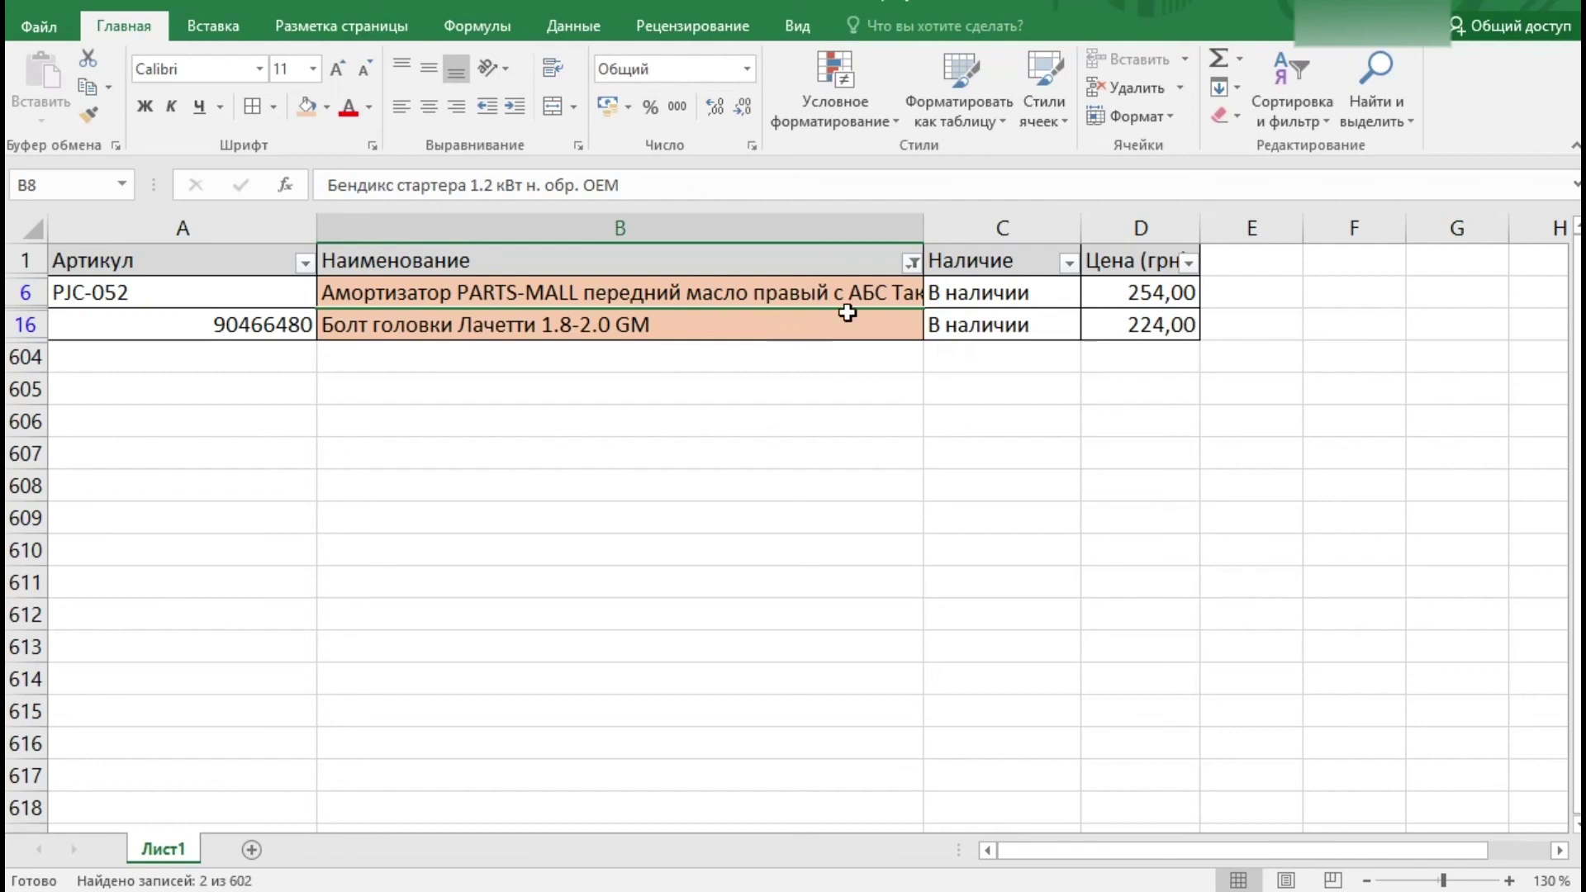
left_click(816, 291)
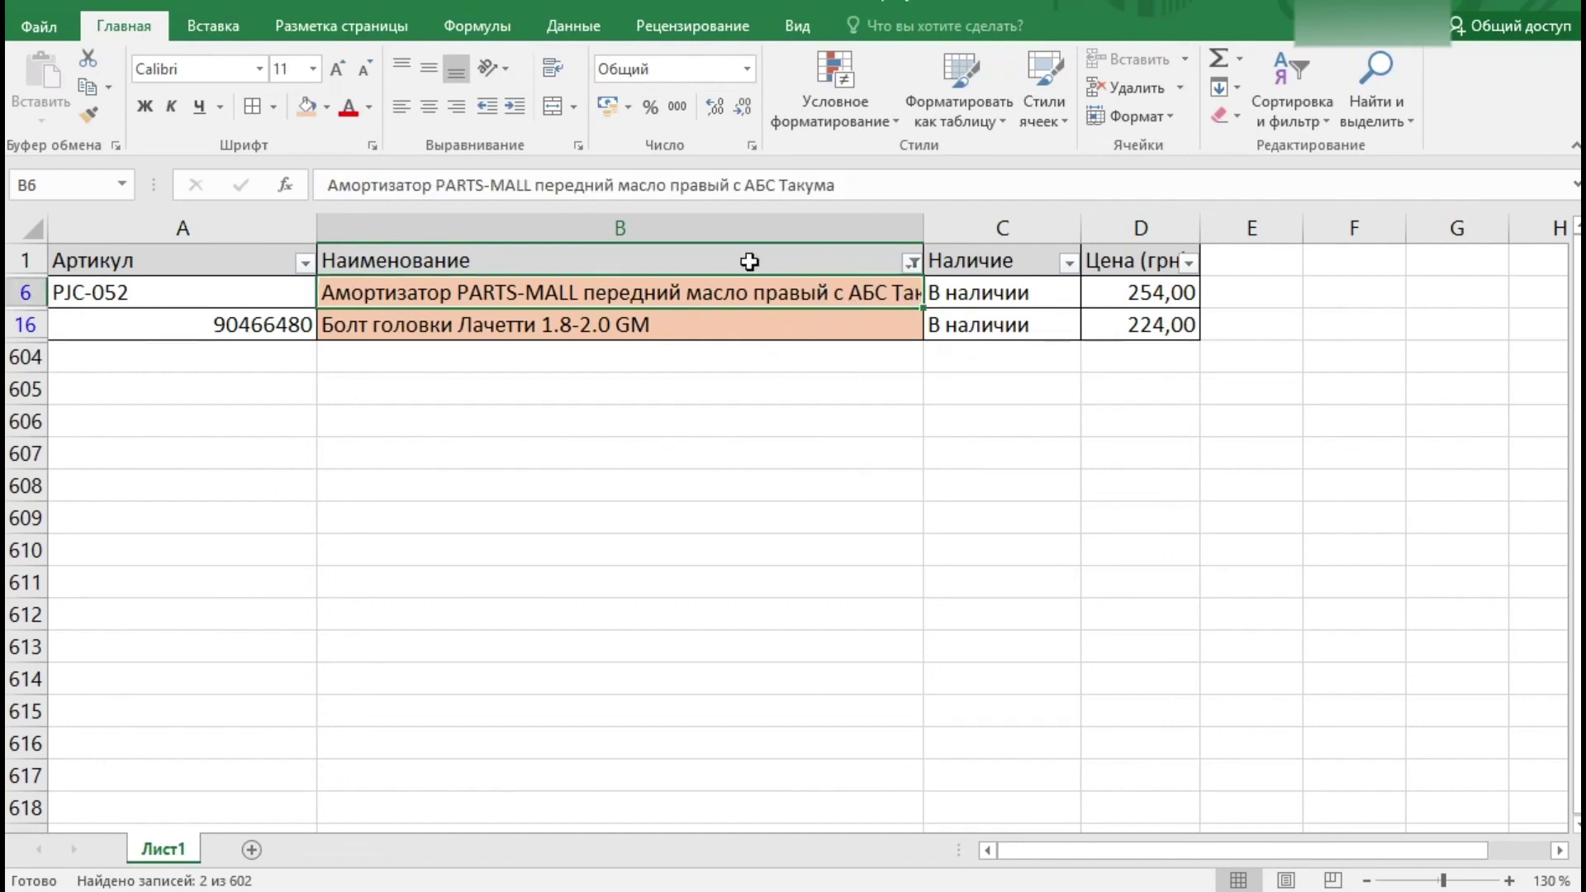
left_click(328, 109)
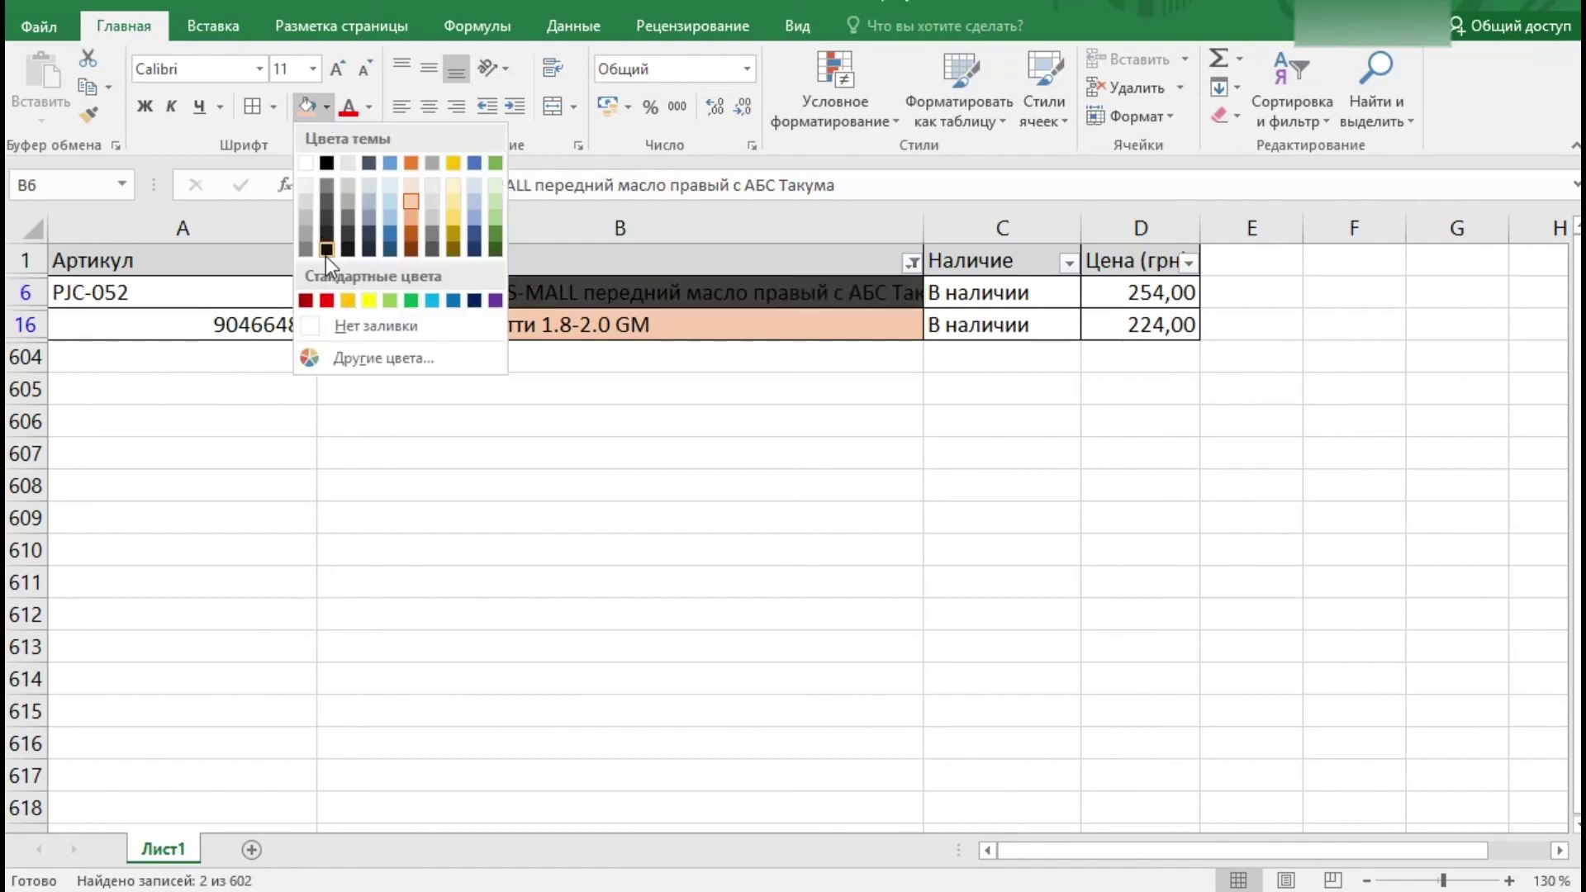
left_click(347, 326)
left_click(437, 405)
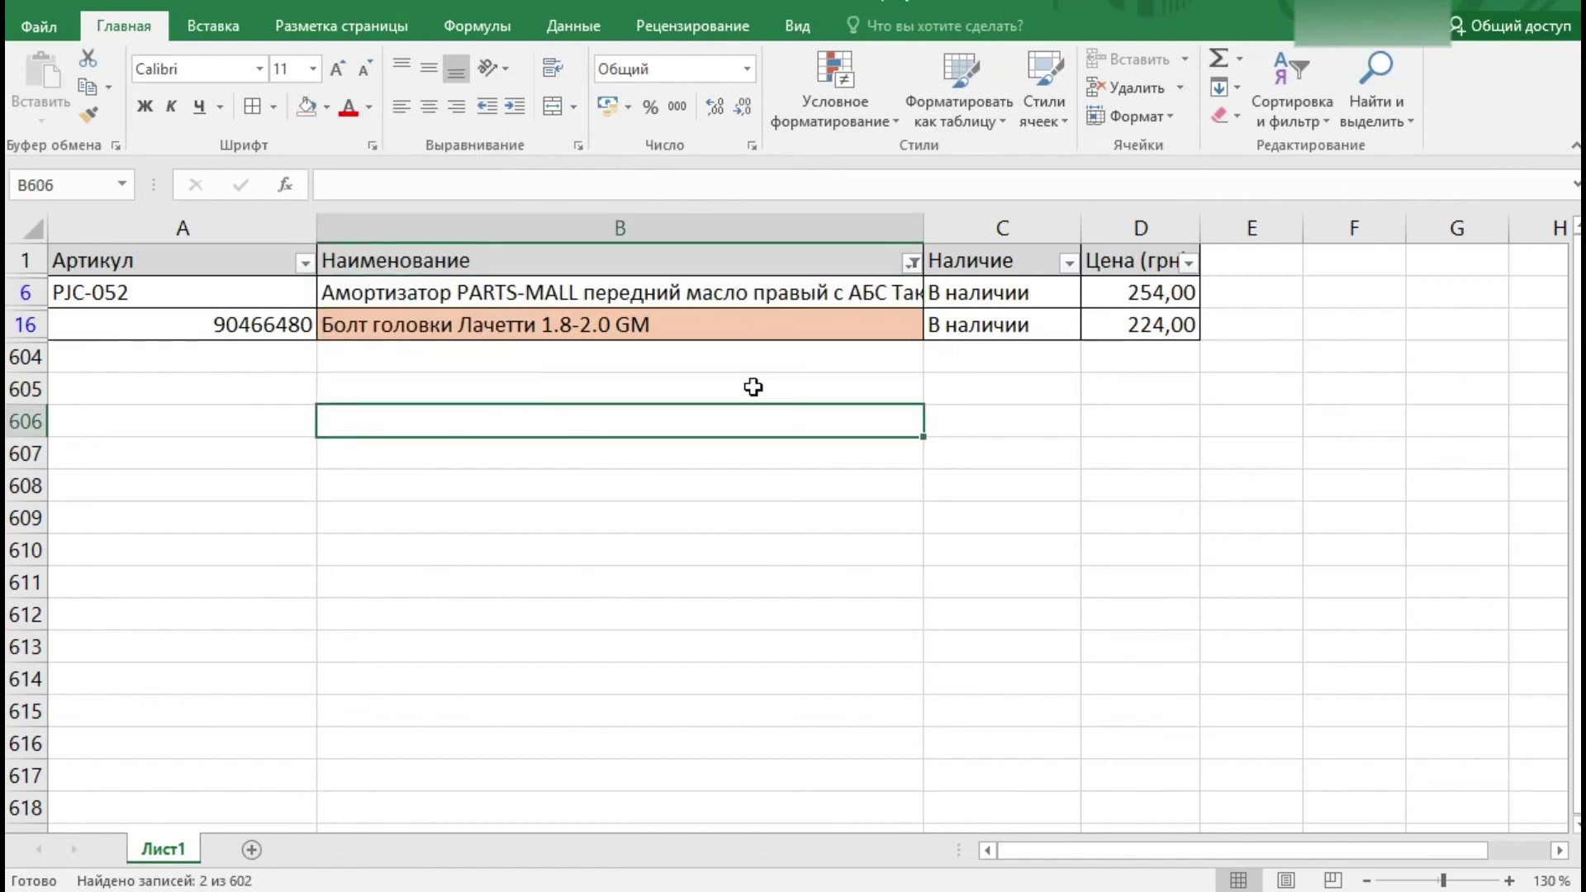
Step: Try the no-fill filter, undo it, then filter by orange to show only row 16
left_click(913, 263)
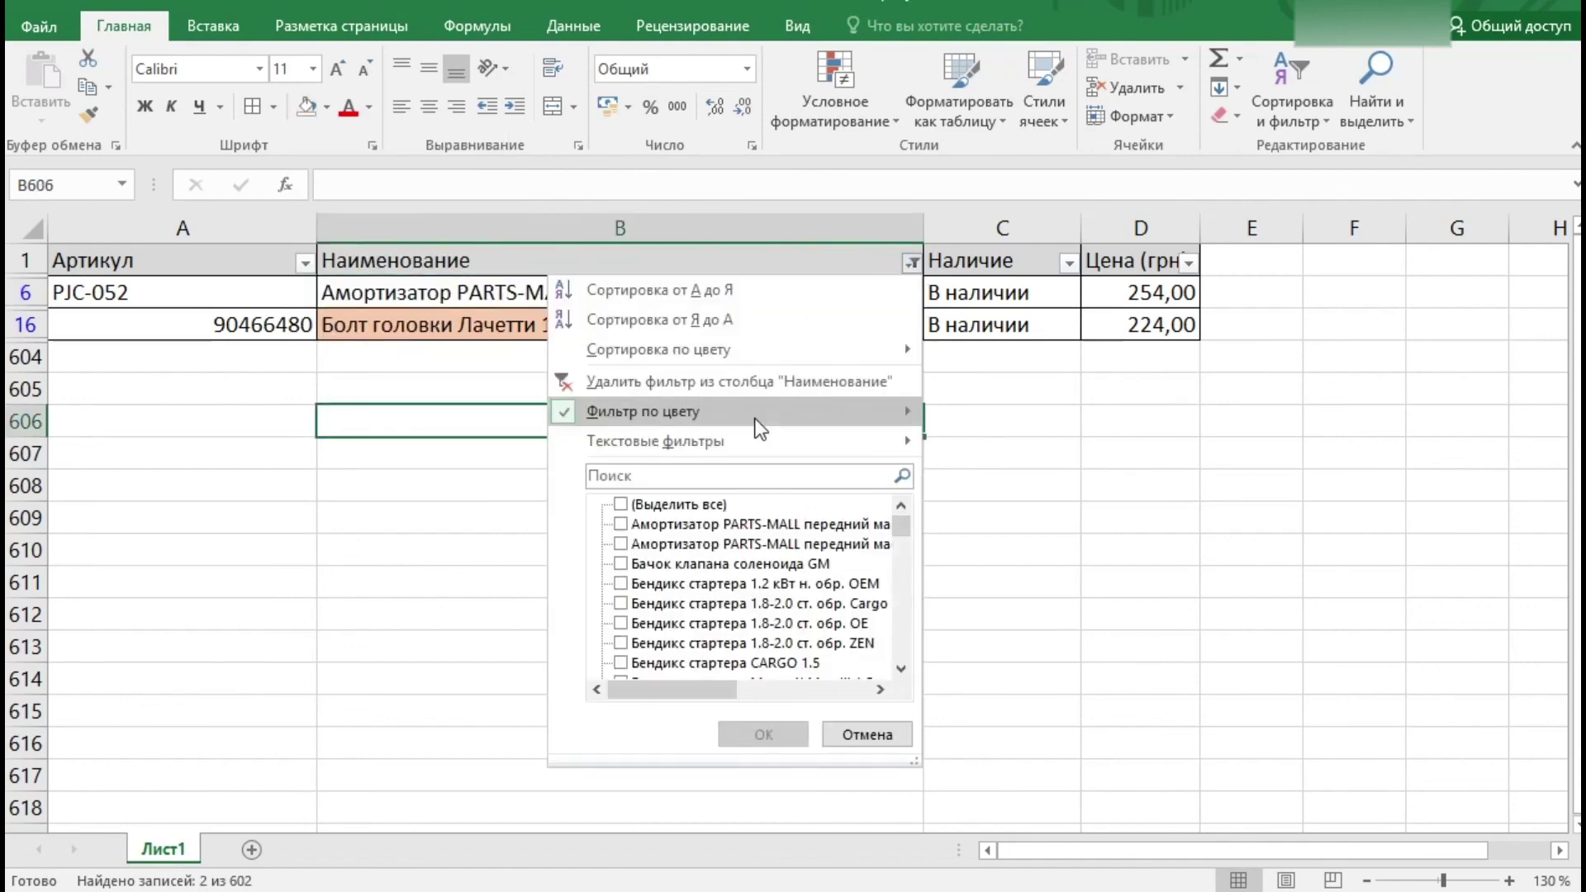
left_click(1000, 512)
key("ctrl+z")
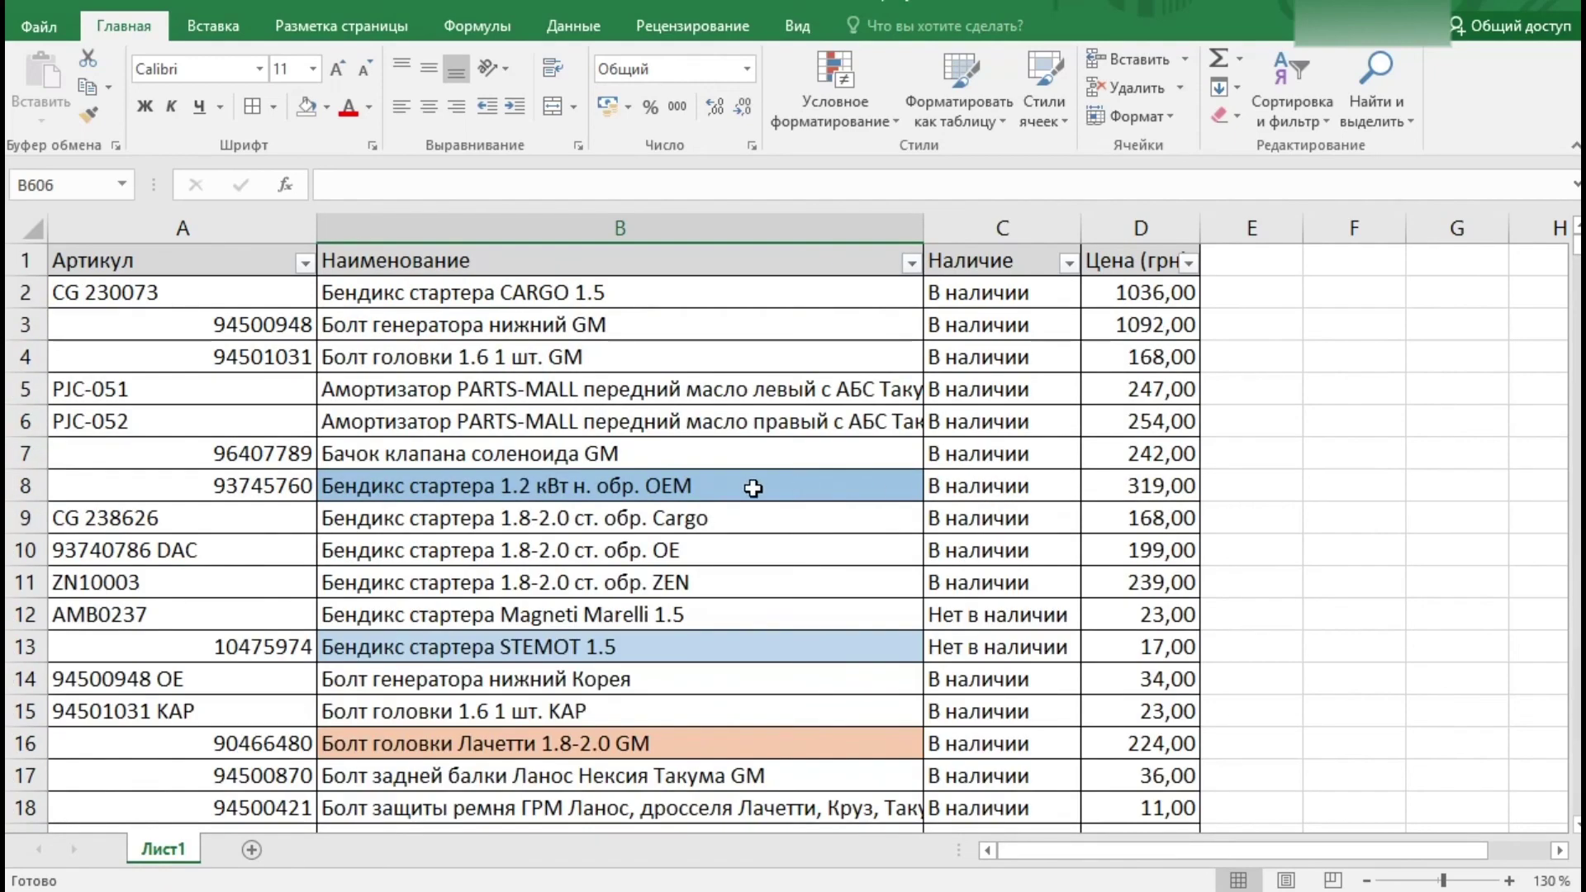
left_click(912, 262)
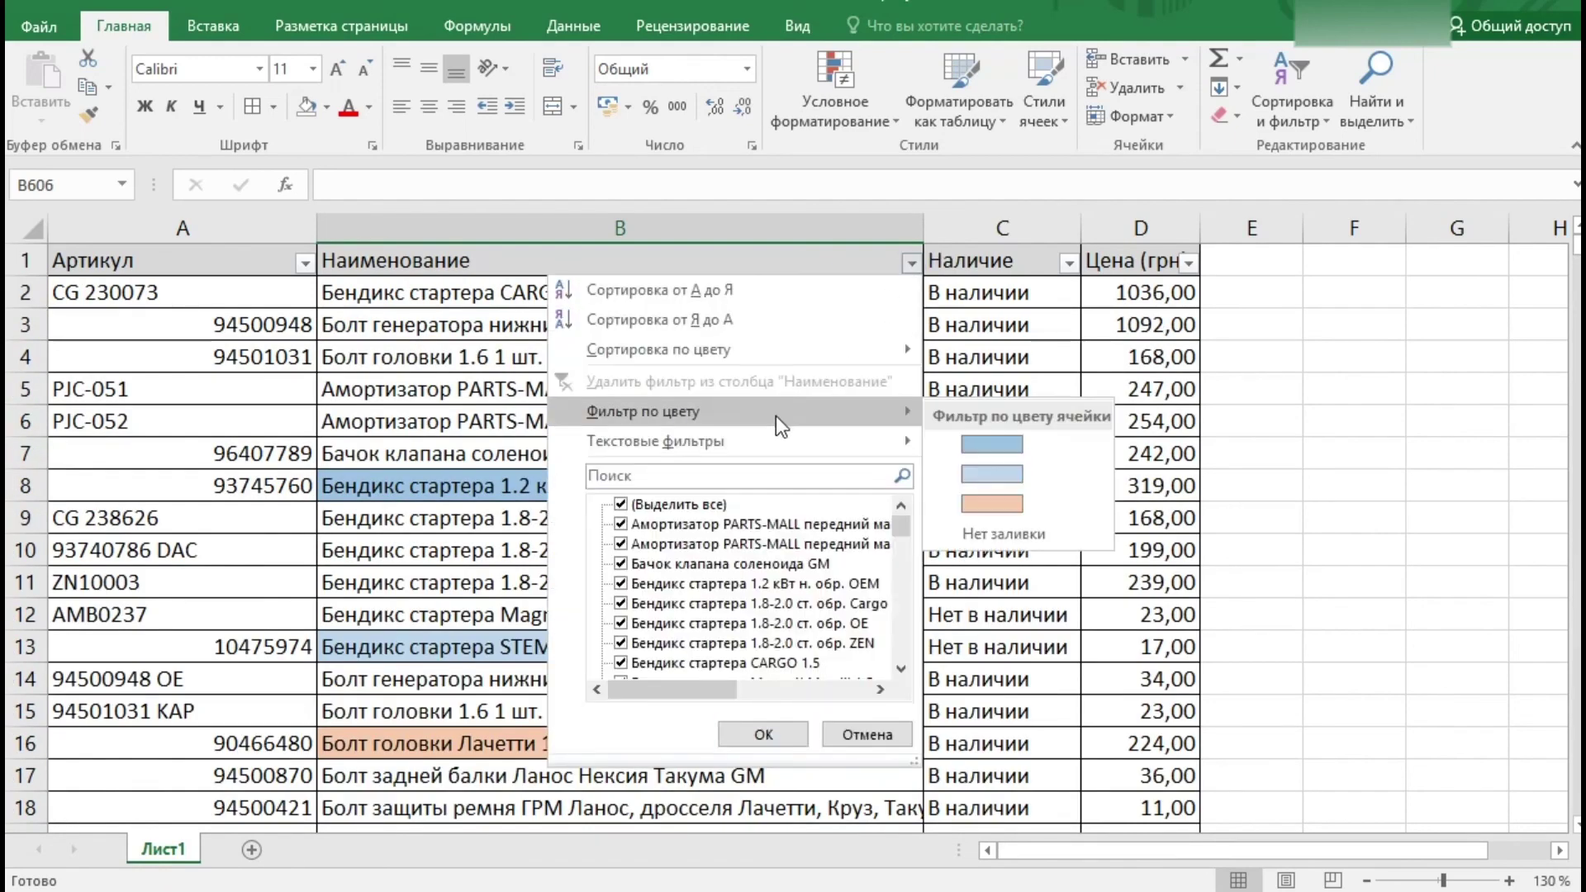
left_click(927, 500)
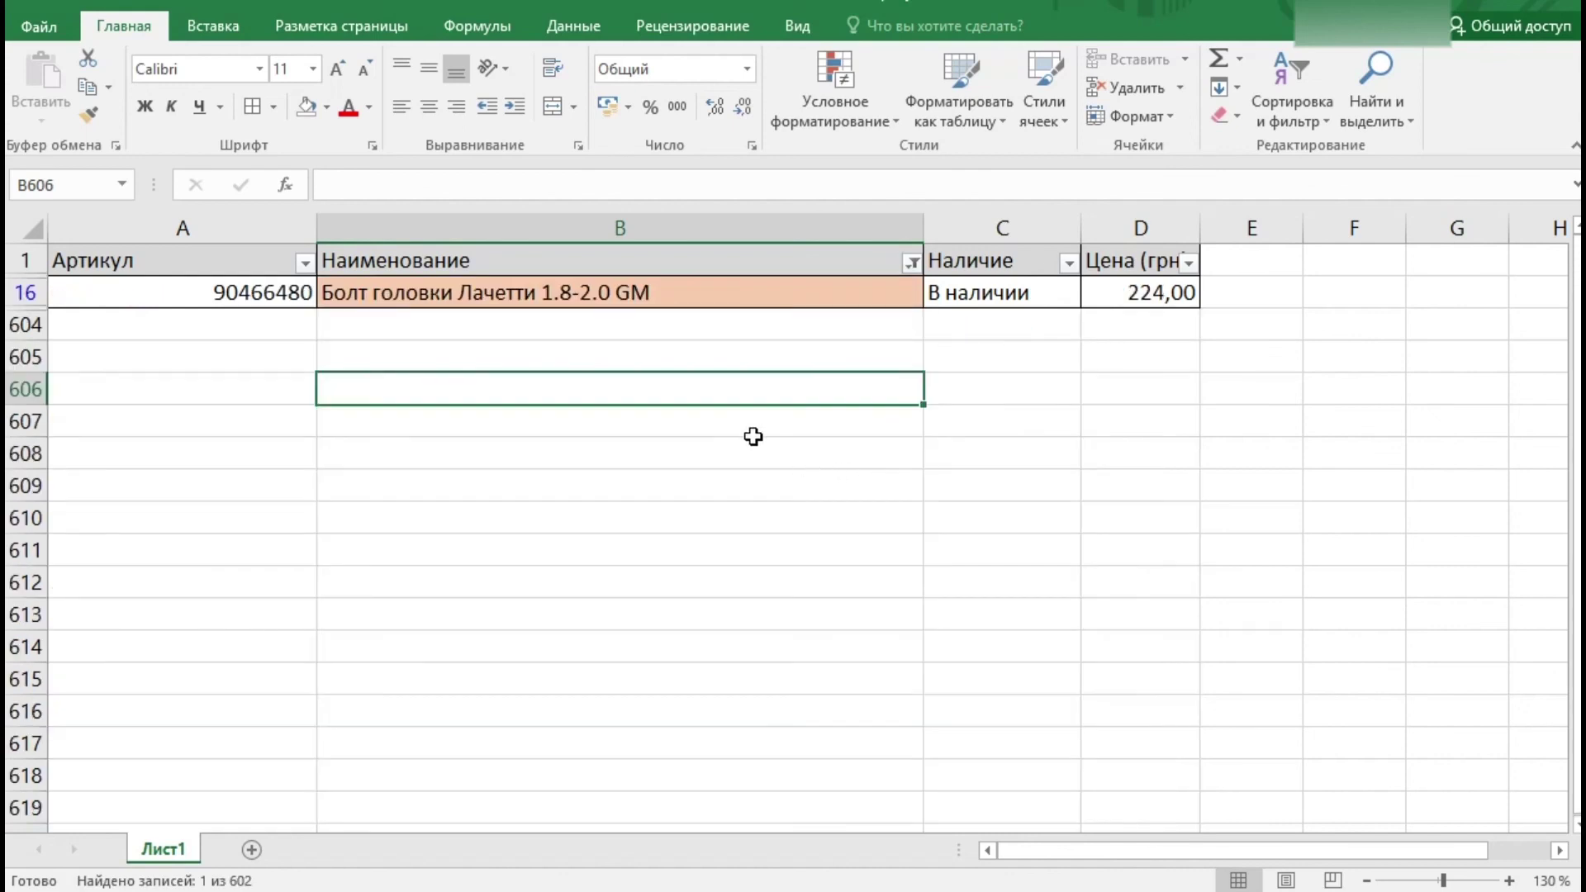
left_click(655, 331)
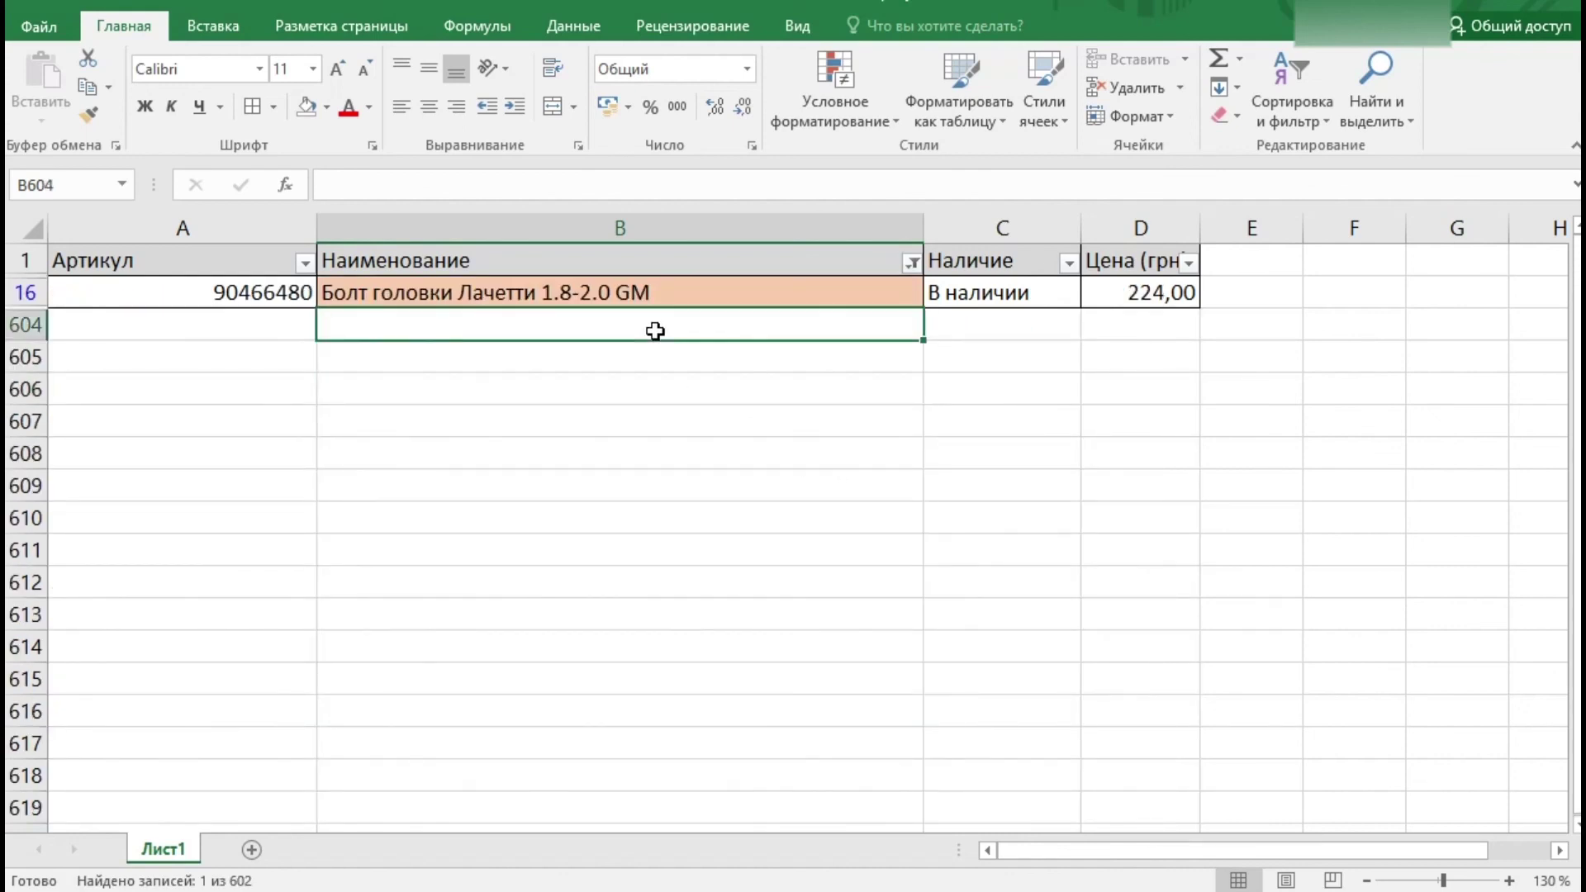